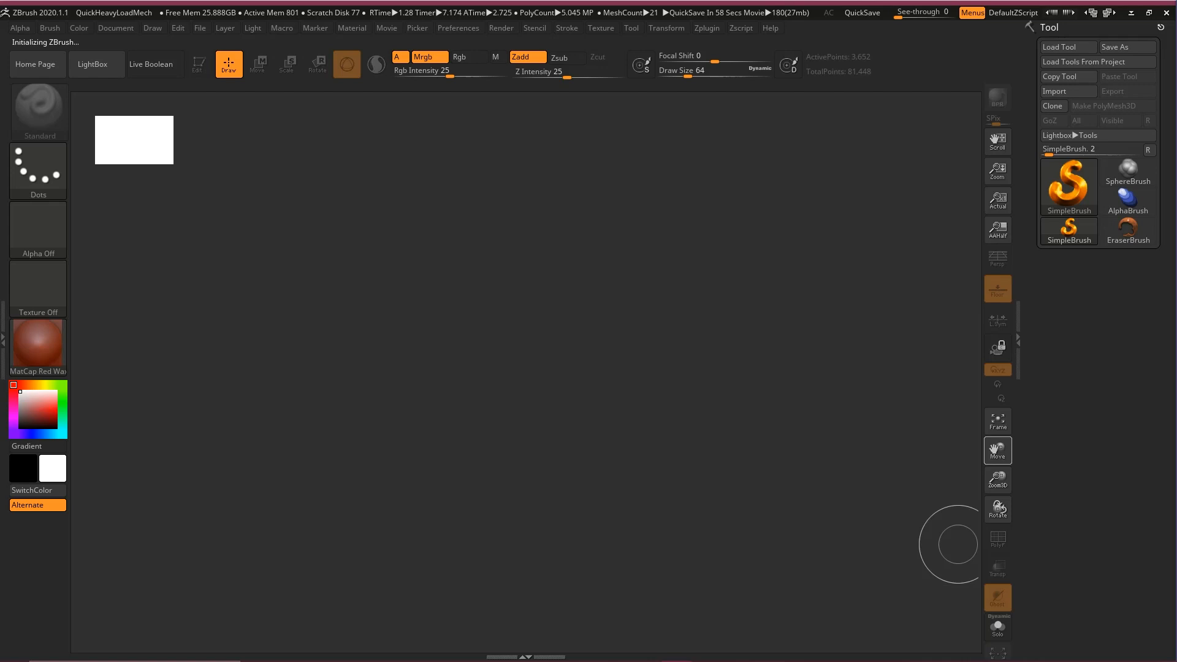
pyautogui.moveTo(235, 446)
pyautogui.mouseDown()
pyautogui.moveTo(96, 28)
pyautogui.moveTo(52, 24)
pyautogui.moveTo(915, 165)
pyautogui.moveTo(938, 126)
pyautogui.moveTo(923, 130)
pyautogui.moveTo(970, 115)
pyautogui.moveTo(964, 135)
pyautogui.mouseUp()
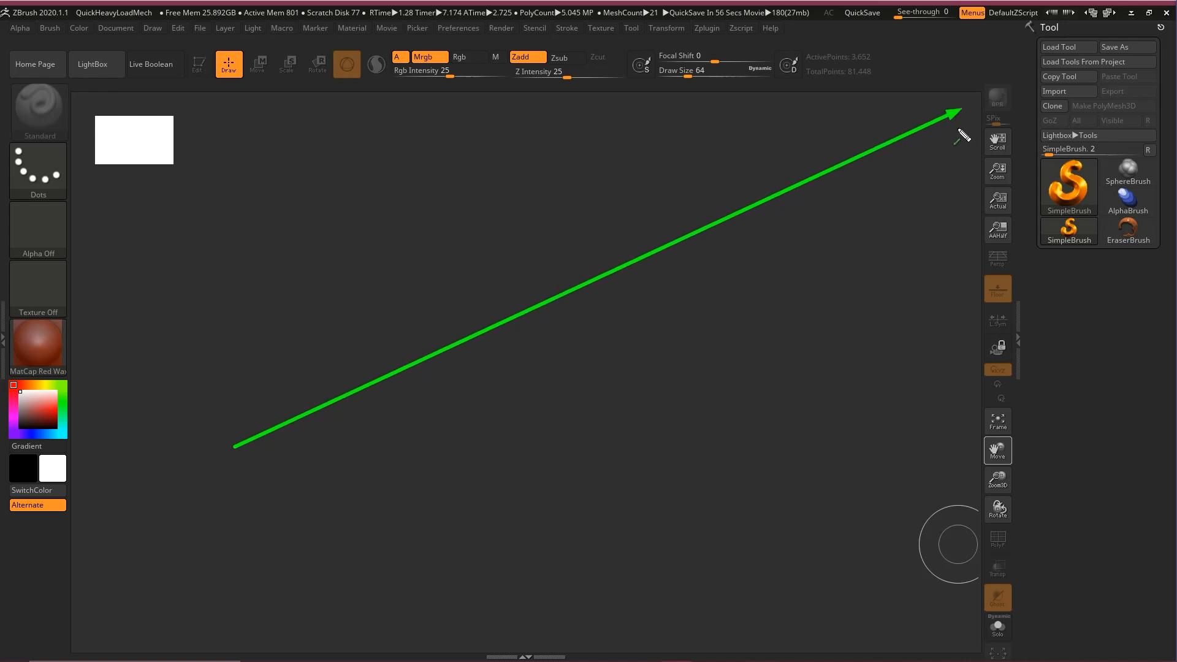
pyautogui.moveTo(728, 421)
pyautogui.mouseDown()
pyautogui.moveTo(1020, 34)
pyautogui.moveTo(1066, 79)
pyautogui.moveTo(1082, 126)
pyautogui.mouseUp()
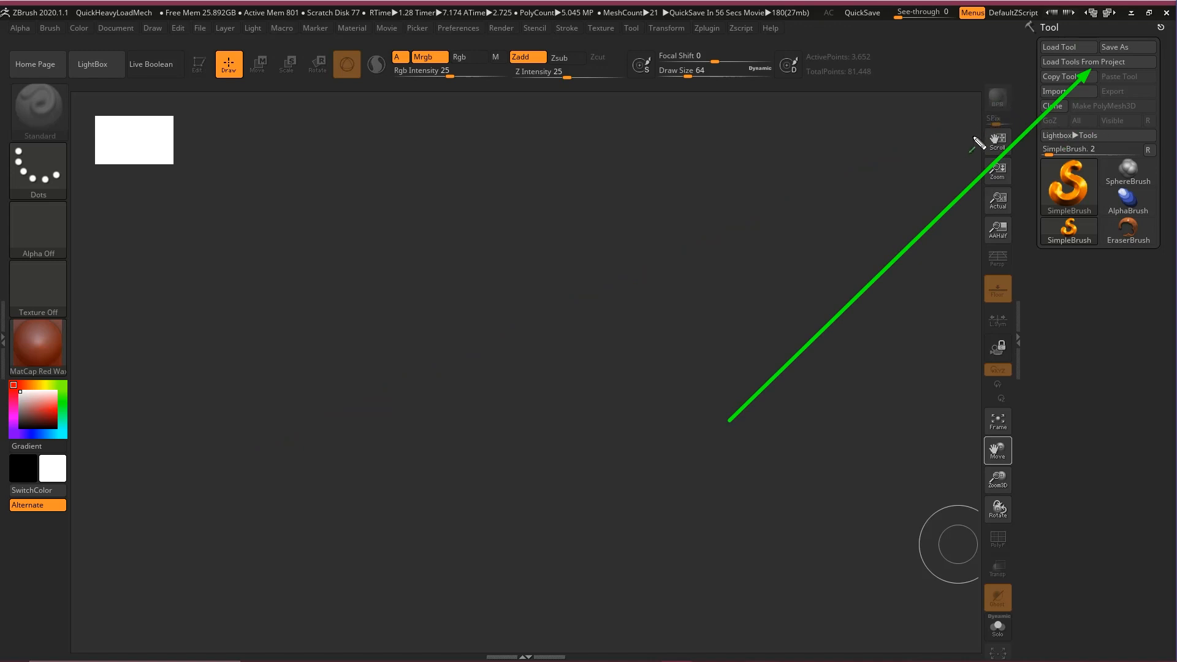
pyautogui.press('Escape')
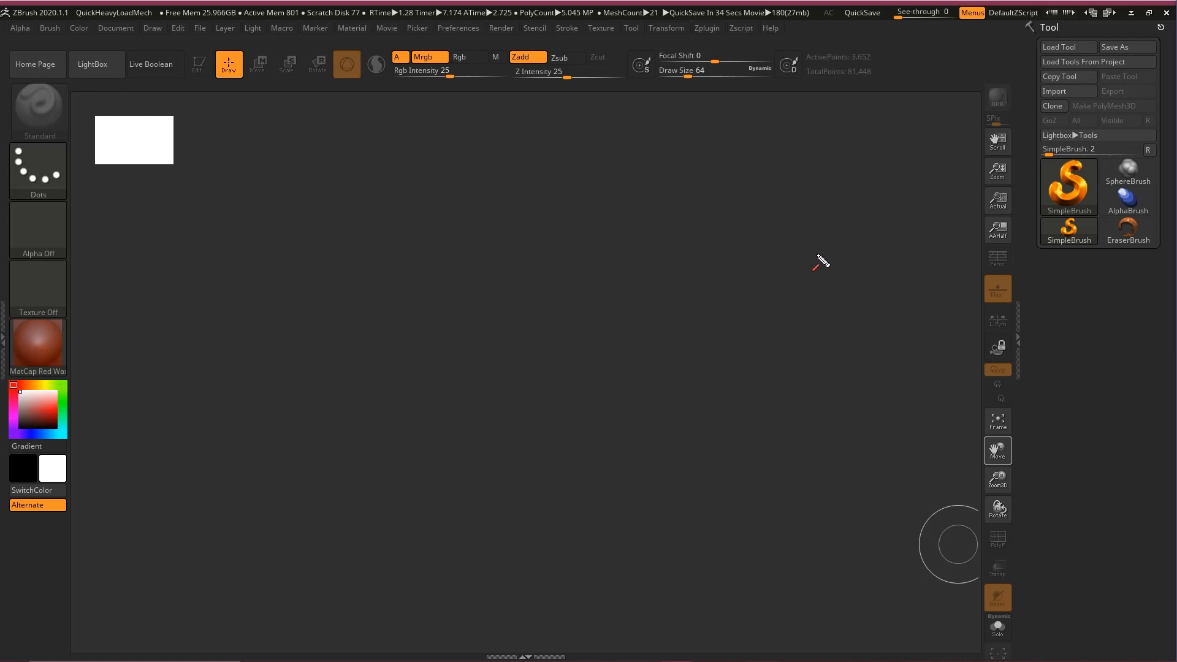
pyautogui.moveTo(432, 522)
pyautogui.mouseDown()
pyautogui.moveTo(868, 257)
pyautogui.moveTo(1069, 184)
pyautogui.moveTo(1056, 193)
pyautogui.mouseUp()
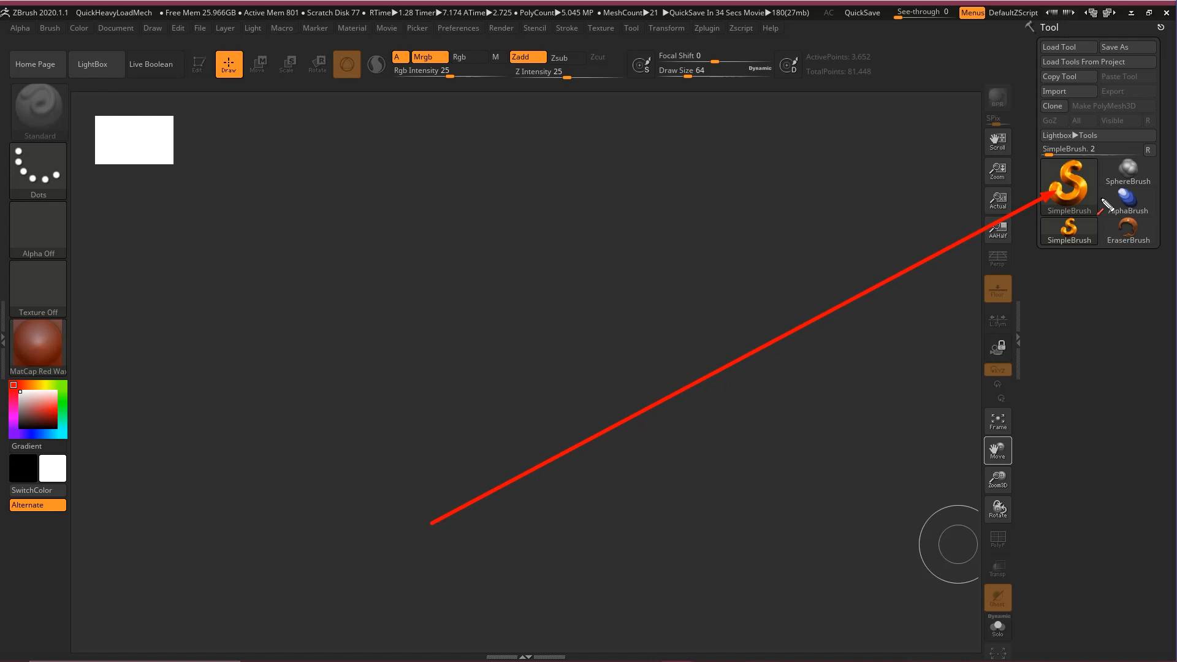
# - Draw a Ring3D primitive in the middle of the canvas and put it into Edit mode
pyautogui.click(1063, 190)
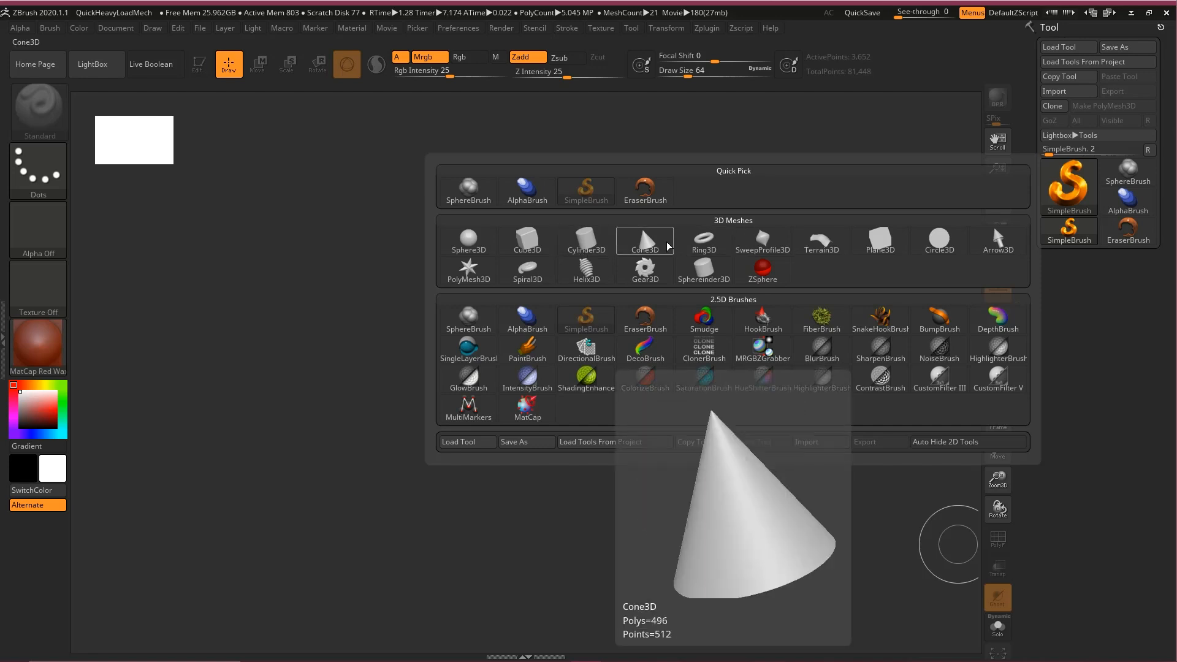
pyautogui.click(706, 249)
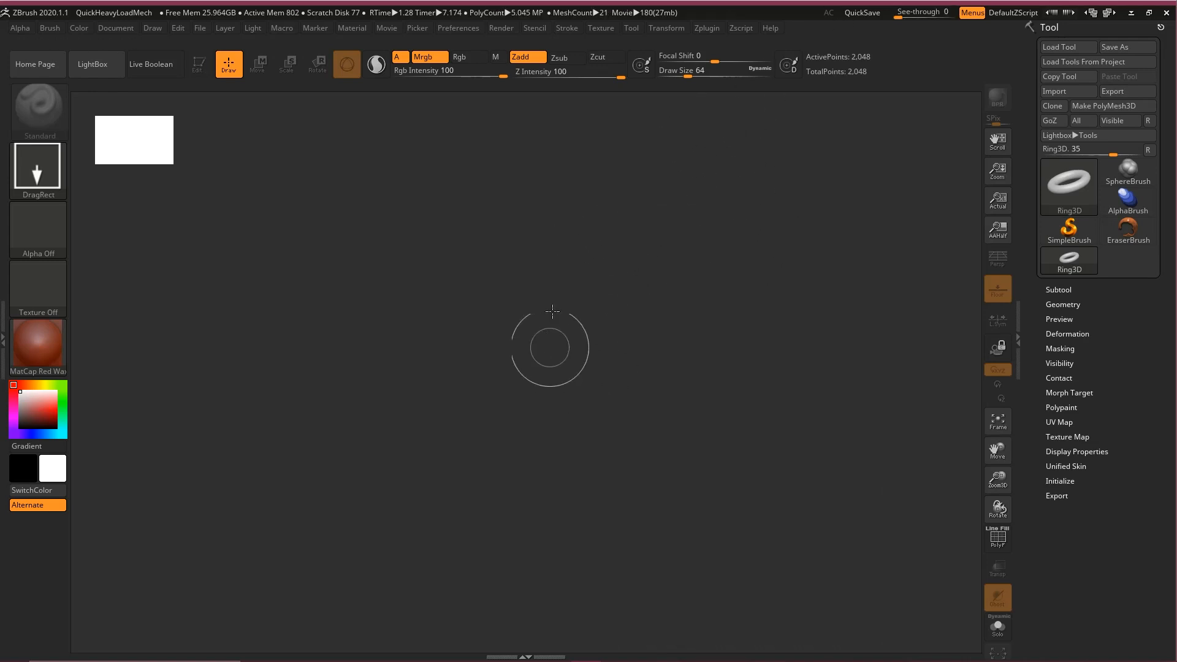
pyautogui.moveTo(532, 317)
pyautogui.mouseDown()
pyautogui.moveTo(587, 368)
pyautogui.moveTo(609, 438)
pyautogui.moveTo(561, 565)
pyautogui.mouseUp()
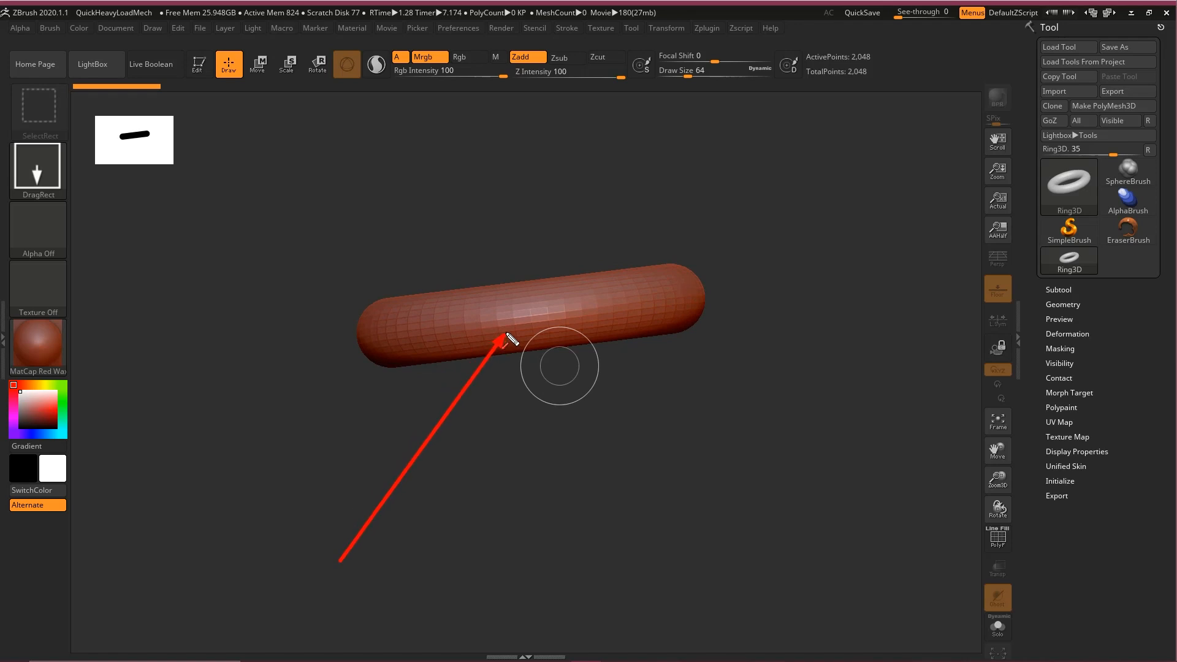
pyautogui.click(200, 67)
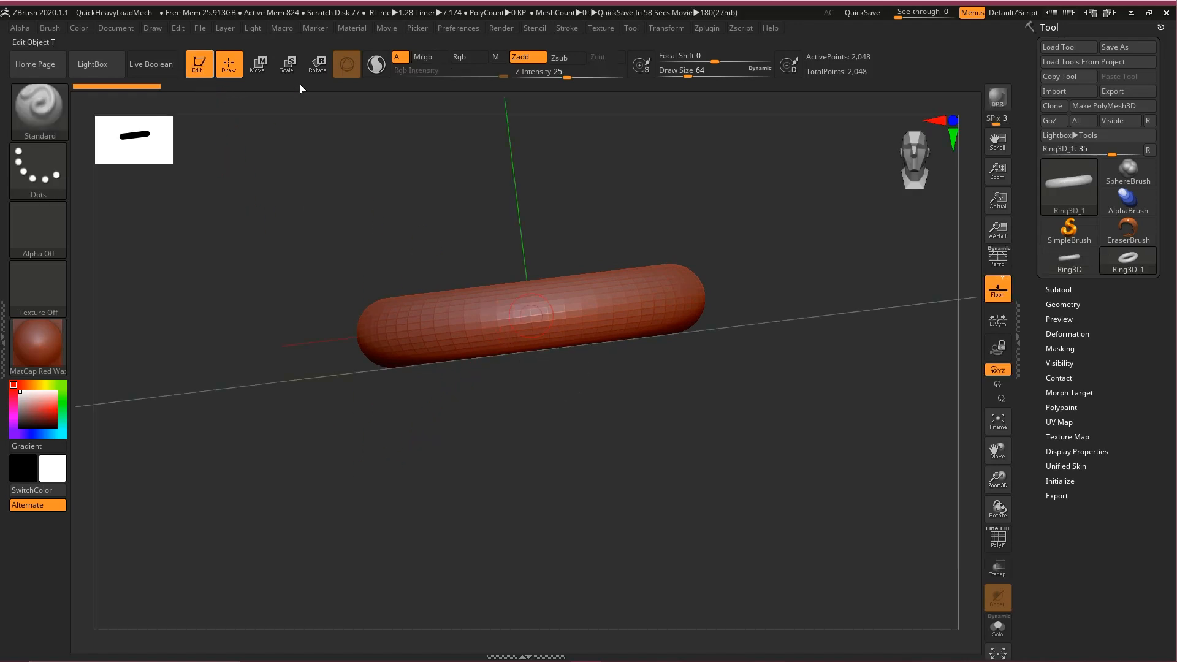
# - Hide the floor grid under the ring
pyautogui.moveTo(570, 200); pyautogui.dragTo(955, 269)
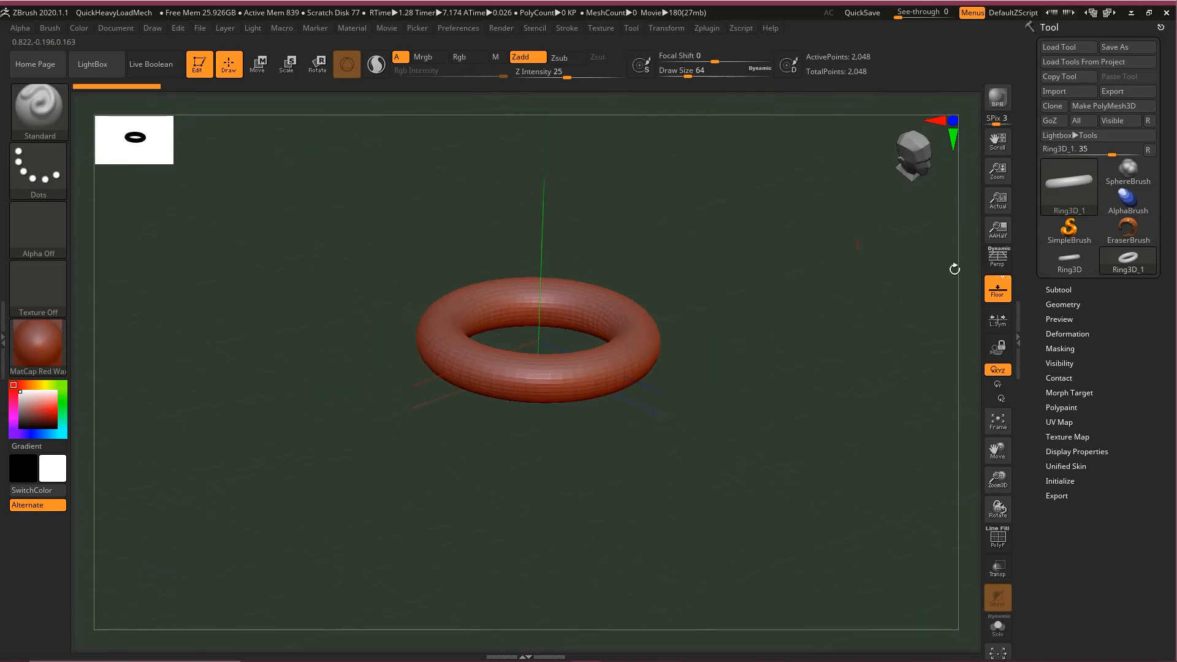
pyautogui.hotkey('shift', 'p')
pyautogui.moveTo(852, 273)
pyautogui.mouseDown()
pyautogui.moveTo(683, 258)
pyautogui.moveTo(701, 325)
pyautogui.moveTo(701, 305)
pyautogui.moveTo(747, 262)
pyautogui.mouseUp()
# - Thicken the ring by setting its SRadius initialize parameter to 70
pyautogui.hotkey('ctrl', 'shift', '3')
pyautogui.moveTo(695, 140)
pyautogui.mouseDown()
pyautogui.moveTo(574, 330)
pyautogui.moveTo(593, 326)
pyautogui.moveTo(560, 330)
pyautogui.moveTo(607, 326)
pyautogui.moveTo(874, 97)
pyautogui.moveTo(1067, 30)
pyautogui.moveTo(1042, 28)
pyautogui.moveTo(1051, 25)
pyautogui.moveTo(1000, 488)
pyautogui.moveTo(1065, 483)
pyautogui.mouseUp()
pyautogui.click(1059, 481)
pyautogui.moveTo(1120, 443); pyautogui.dragTo(1127, 339)
pyautogui.hotkey('ctrl', 'shift')
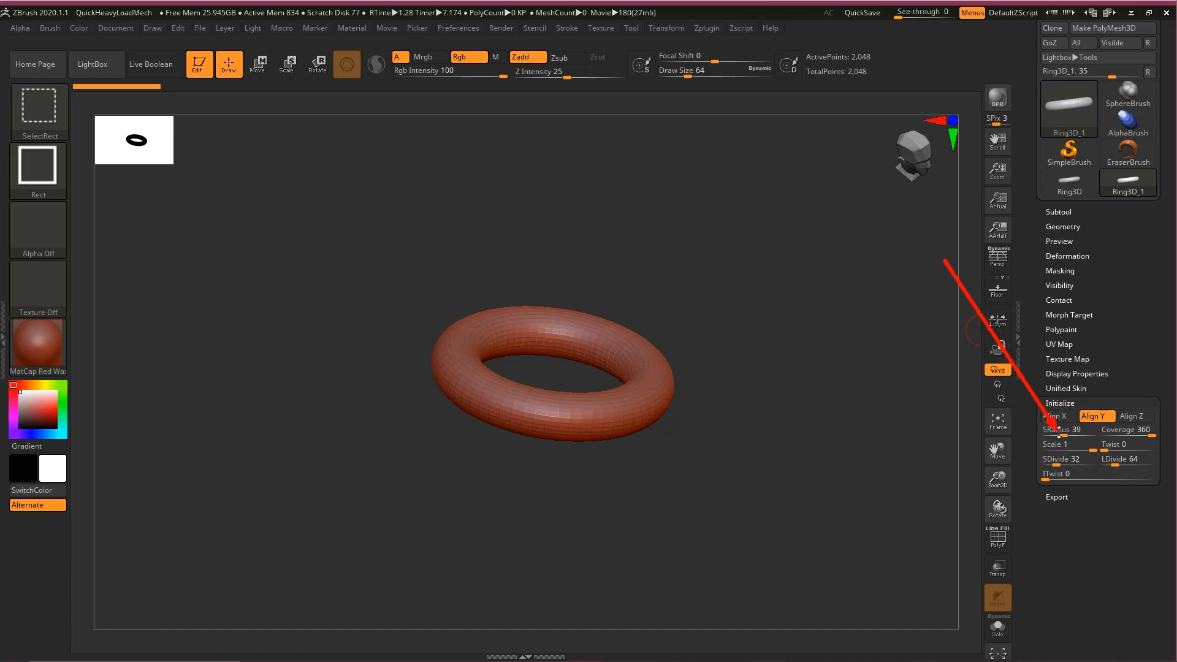
pyautogui.moveTo(1051, 430)
pyautogui.mouseDown()
pyautogui.moveTo(1073, 436)
pyautogui.moveTo(1057, 431)
pyautogui.mouseUp()
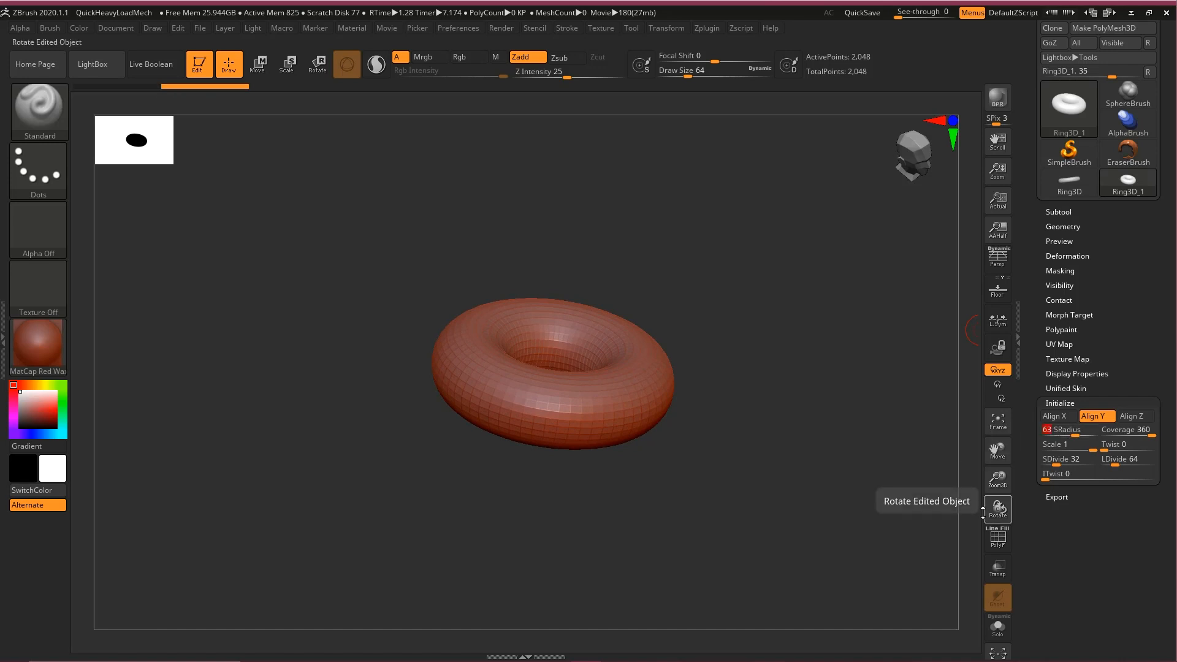
pyautogui.hotkey('ctrl', 'shift')
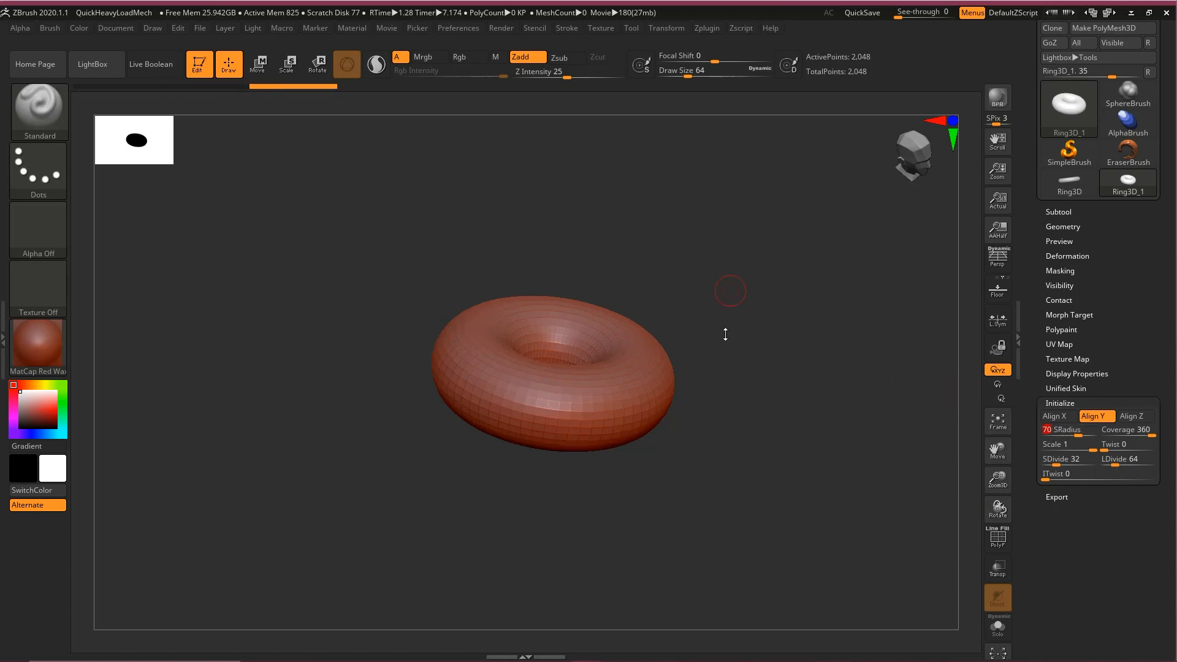
# - Convert the parametric ring into a PolyMesh3D
pyautogui.moveTo(724, 331)
pyautogui.mouseDown()
pyautogui.moveTo(725, 347)
pyautogui.moveTo(731, 324)
pyautogui.moveTo(754, 343)
pyautogui.moveTo(815, 333)
pyautogui.mouseUp()
pyautogui.hotkey('ctrl', 'shift')
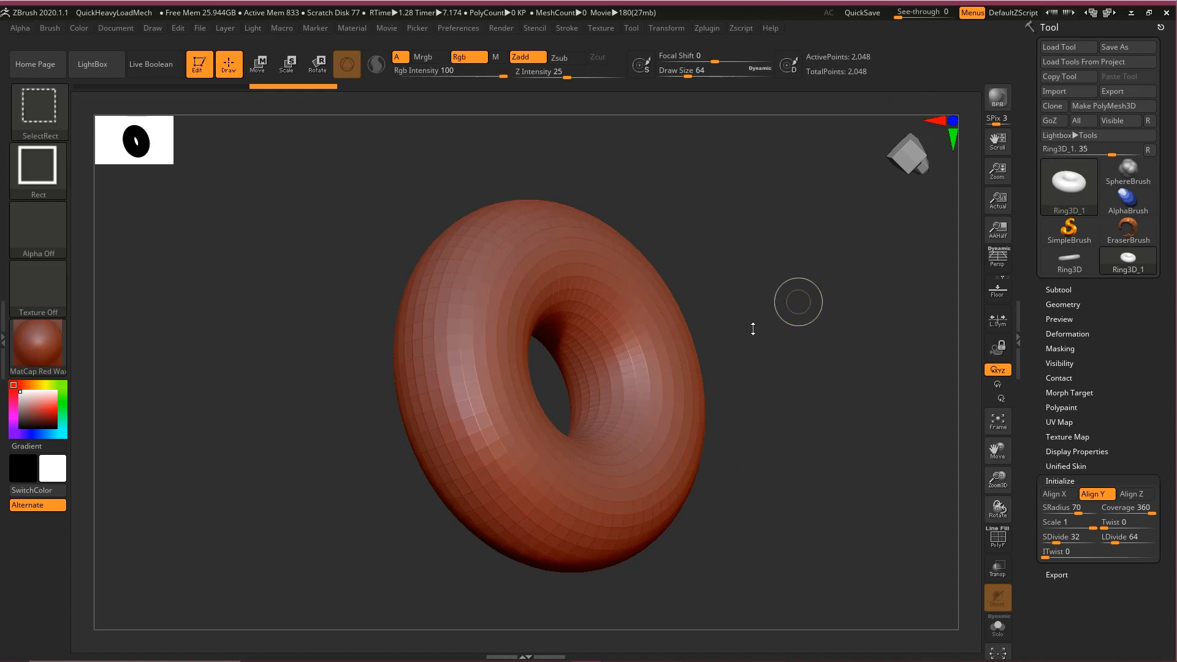
pyautogui.moveTo(702, 504)
pyautogui.keyDown('ctrl'); pyautogui.keyDown('shift'); pyautogui.mouseDown()
pyautogui.moveTo(1012, 150)
pyautogui.moveTo(1035, 38)
pyautogui.moveTo(1070, 114)
pyautogui.moveTo(1109, 107)
pyautogui.mouseUp(); pyautogui.keyUp('shift'); pyautogui.keyUp('ctrl')
pyautogui.click(1109, 108)
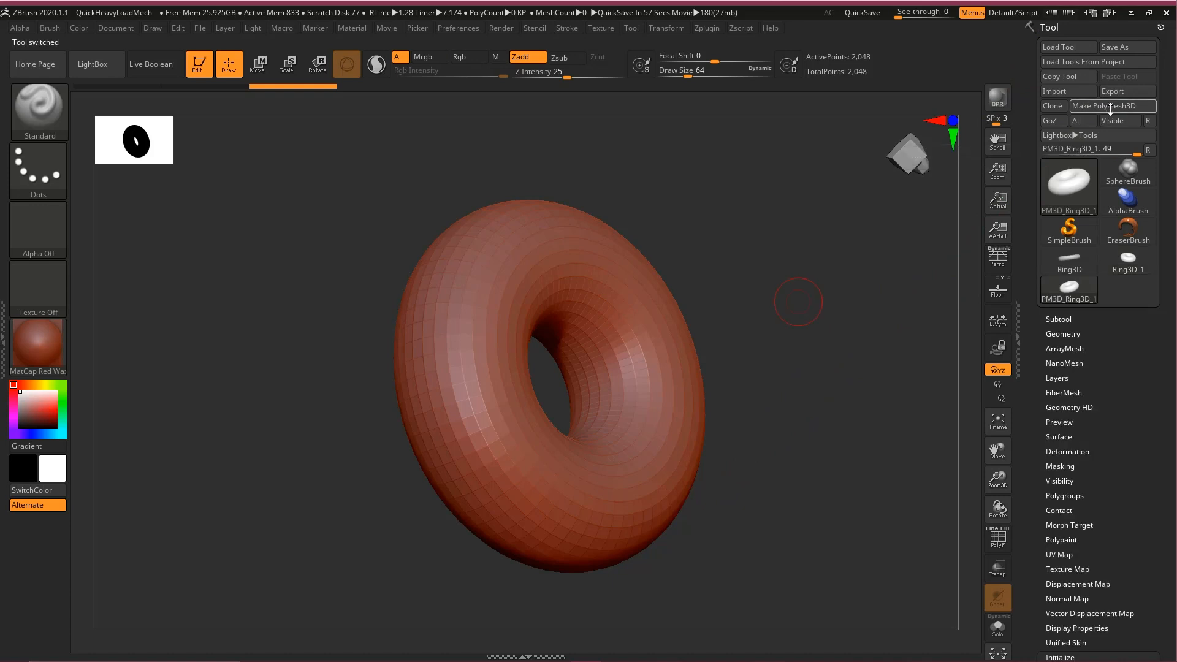
pyautogui.moveTo(1137, 260)
pyautogui.keyDown('ctrl'); pyautogui.keyDown('shift'); pyautogui.mouseDown()
pyautogui.moveTo(1045, 288)
pyautogui.moveTo(1070, 288)
pyautogui.mouseUp(); pyautogui.keyUp('shift'); pyautogui.keyUp('ctrl')
# - Remesh the ring polymesh with DynaMesh from its geometry settings
pyautogui.moveTo(899, 364)
pyautogui.mouseDown()
pyautogui.moveTo(812, 360)
pyautogui.moveTo(808, 197)
pyautogui.moveTo(830, 292)
pyautogui.moveTo(866, 304)
pyautogui.moveTo(846, 291)
pyautogui.moveTo(830, 360)
pyautogui.moveTo(867, 256)
pyautogui.mouseUp()
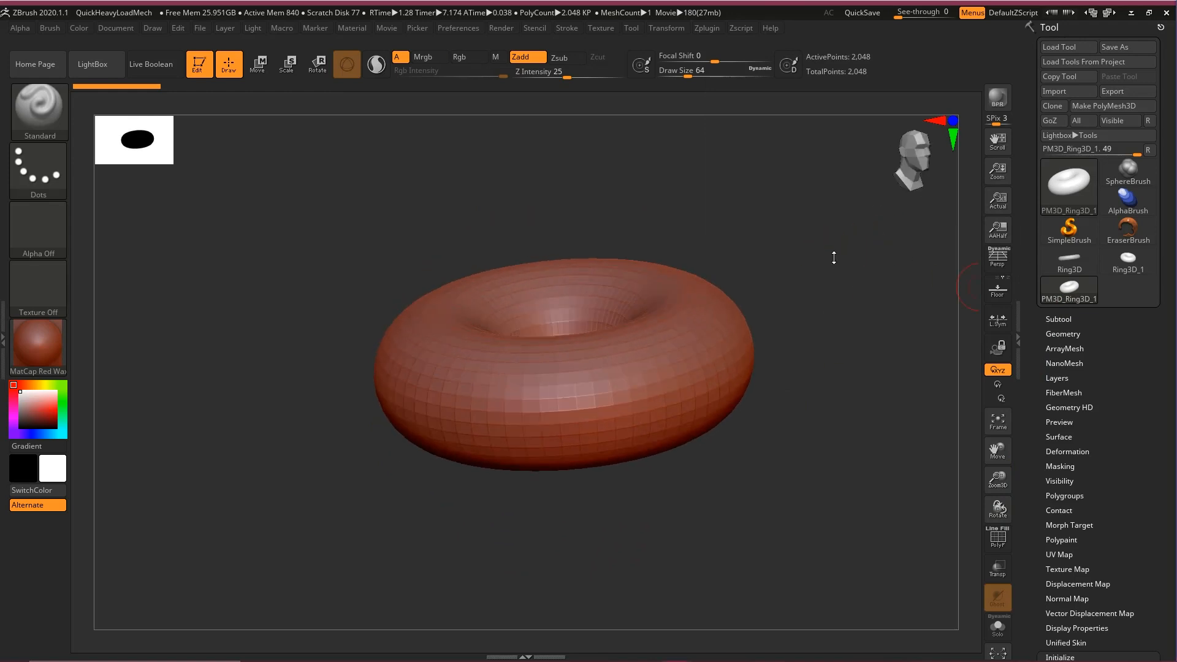
pyautogui.moveTo(833, 258); pyautogui.dragTo(778, 310)
pyautogui.hotkey('ctrl', 'shift')
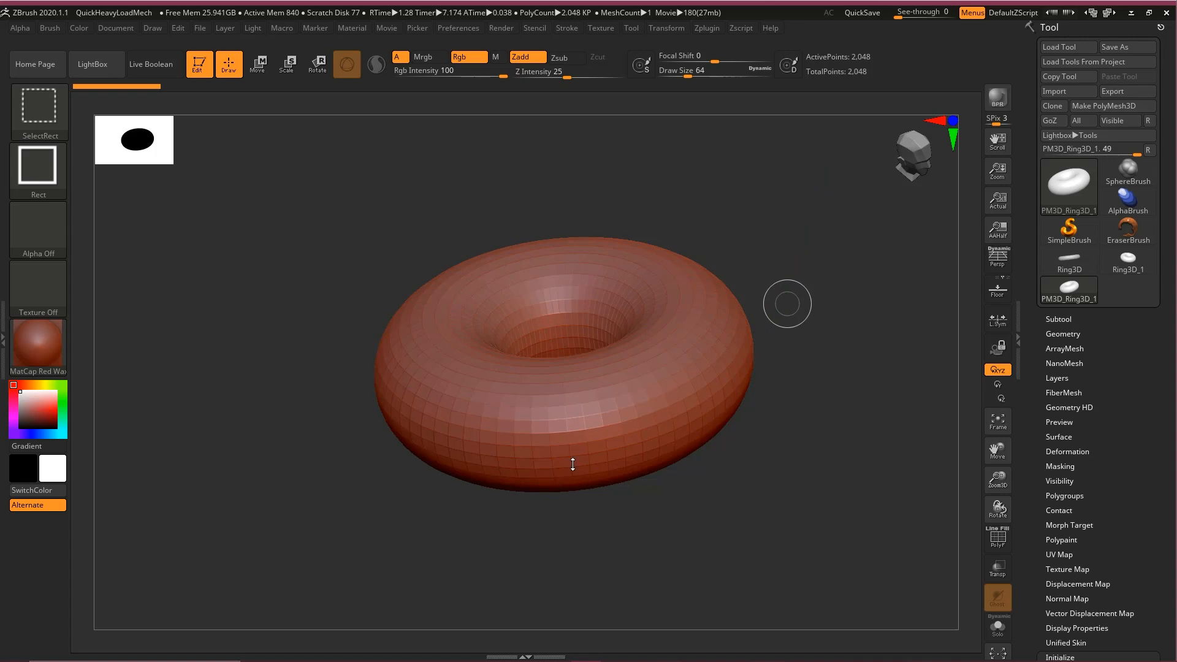
pyautogui.click(1062, 333)
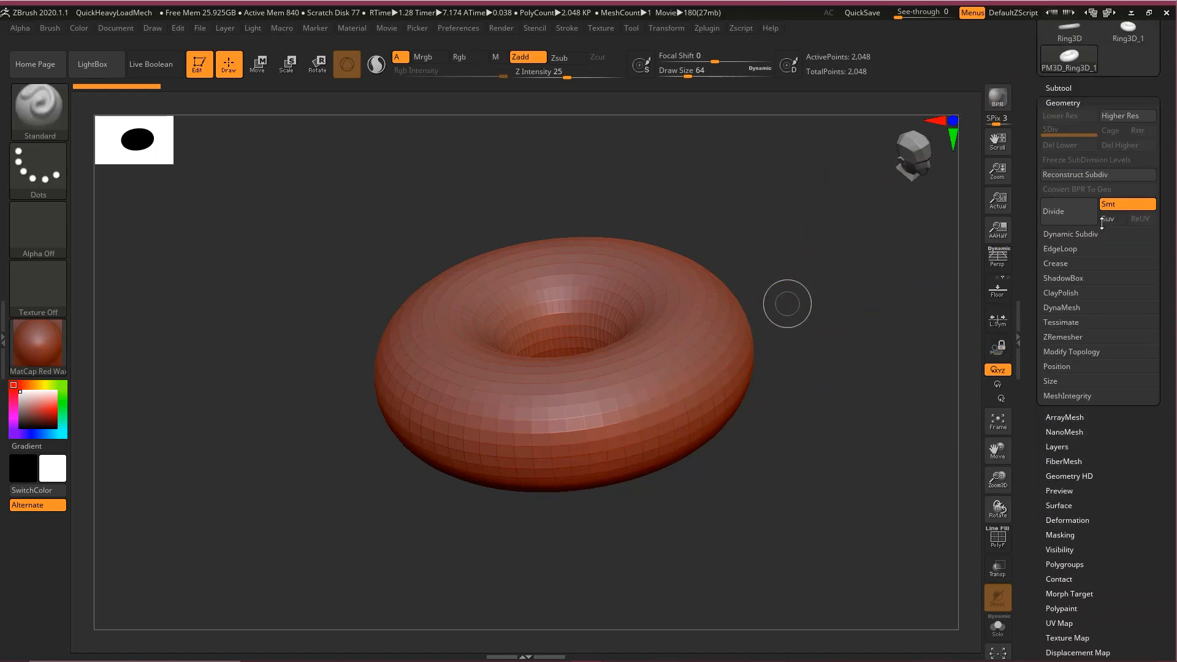
pyautogui.click(1061, 307)
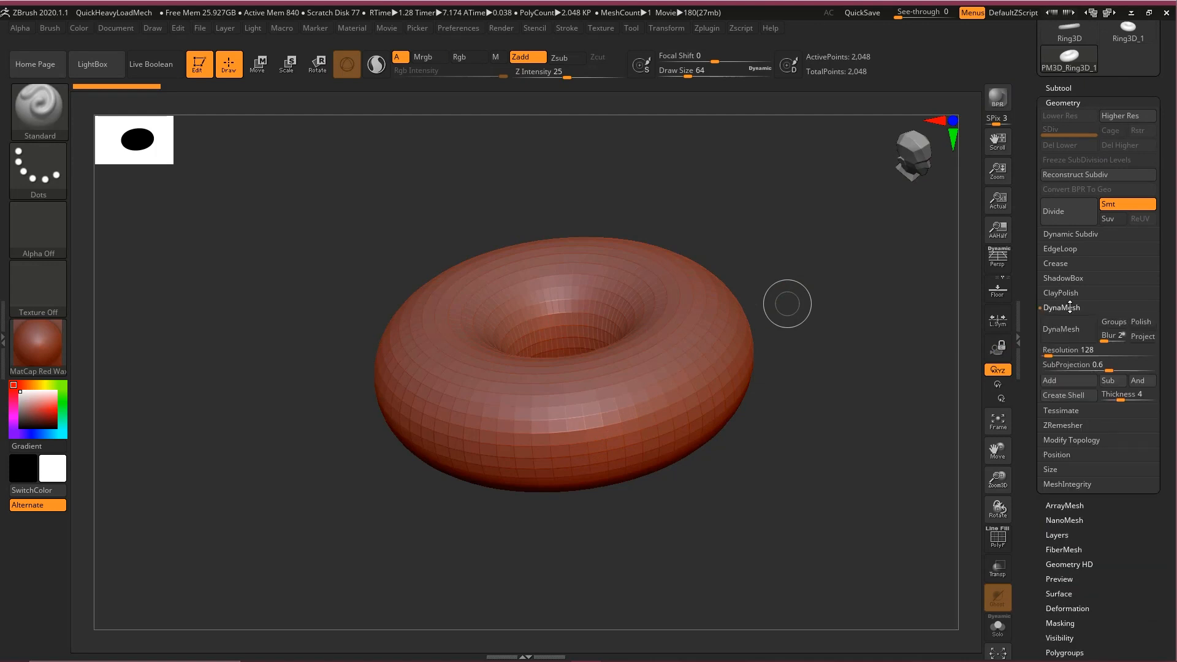
pyautogui.click(1061, 234)
pyautogui.click(1069, 233)
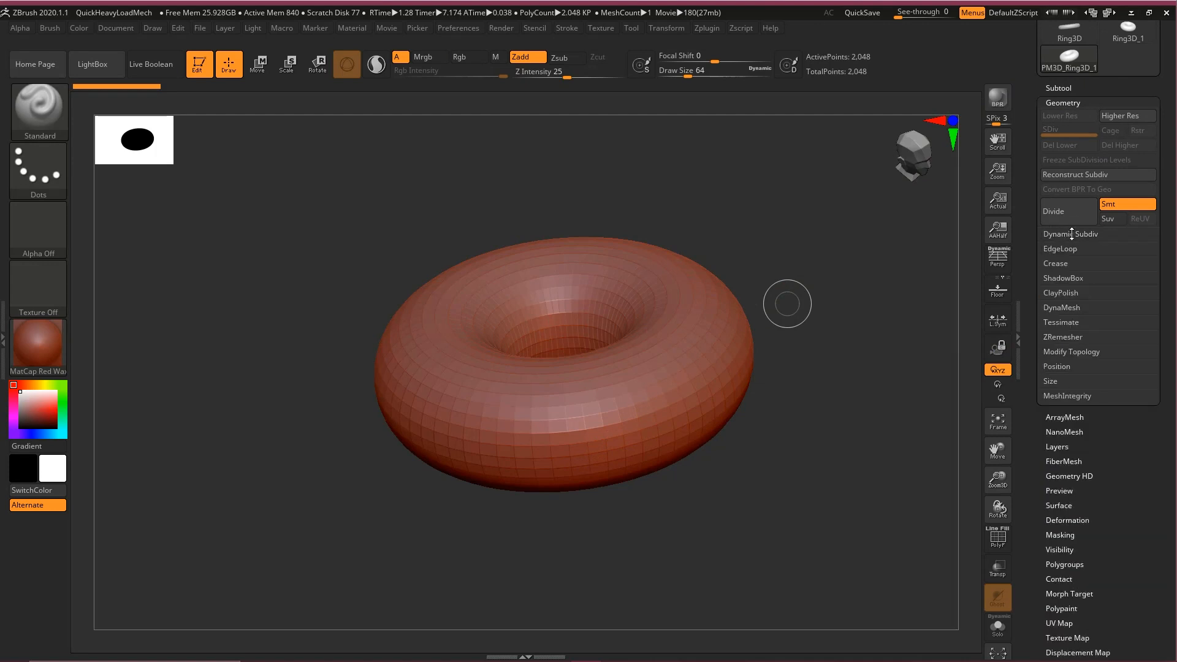
pyautogui.click(1063, 307)
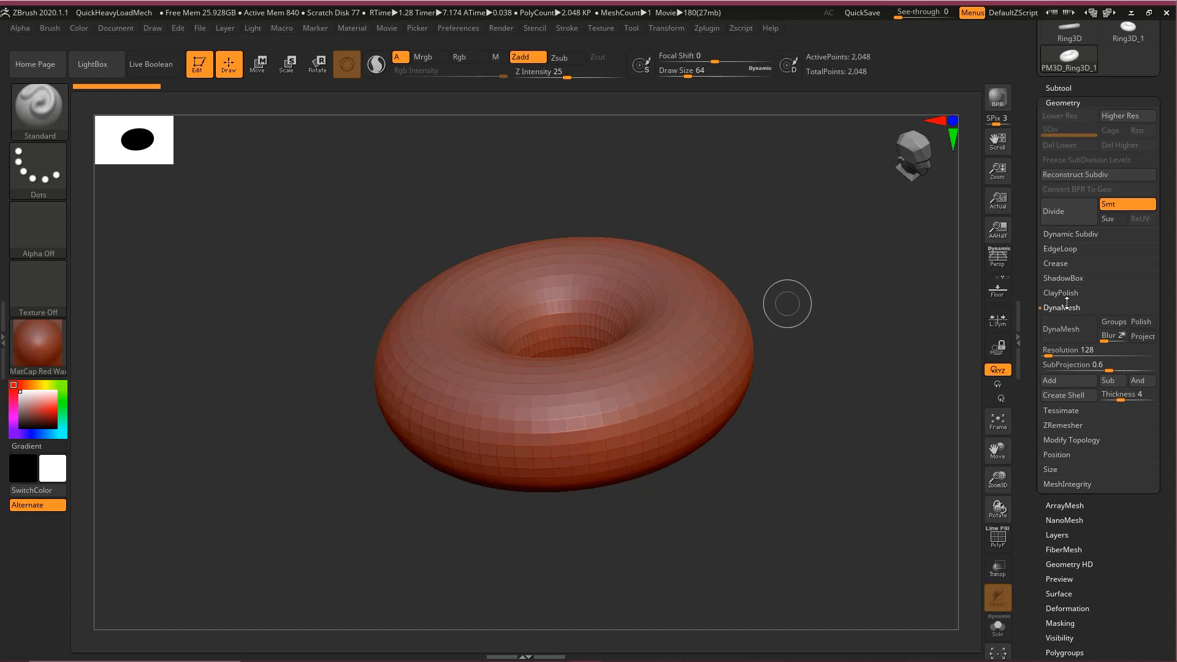
pyautogui.click(1062, 330)
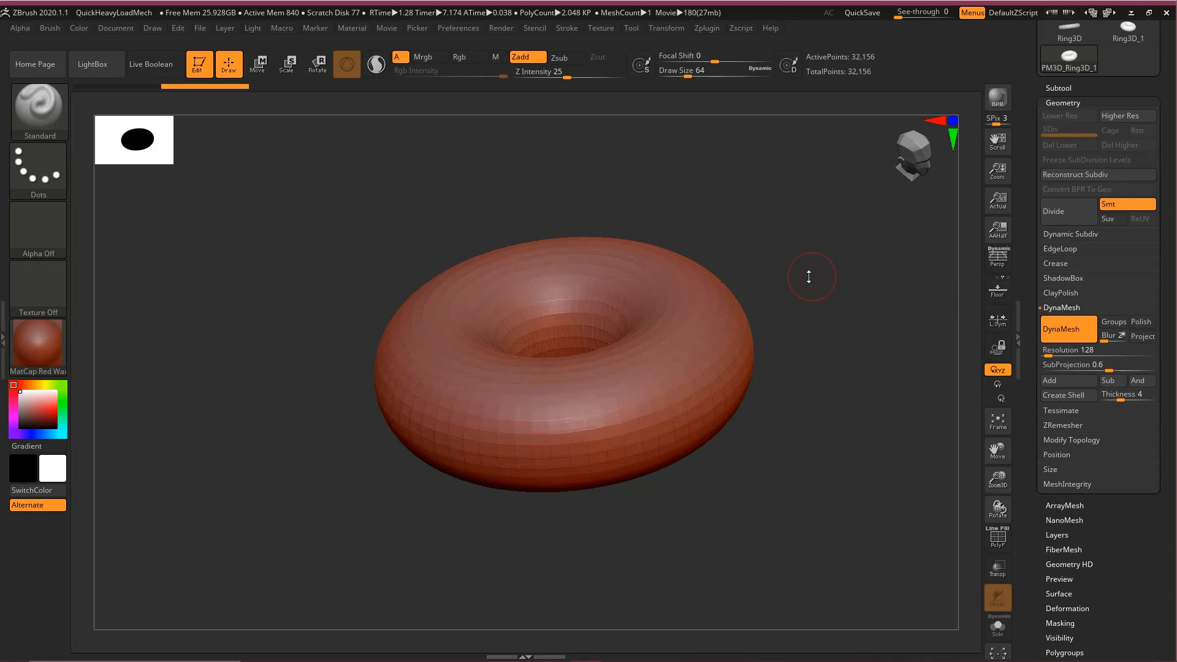
# - Smooth the faceted surface of the ring by applying the Polish deformation twice
pyautogui.hotkey('ctrl', 'shift')
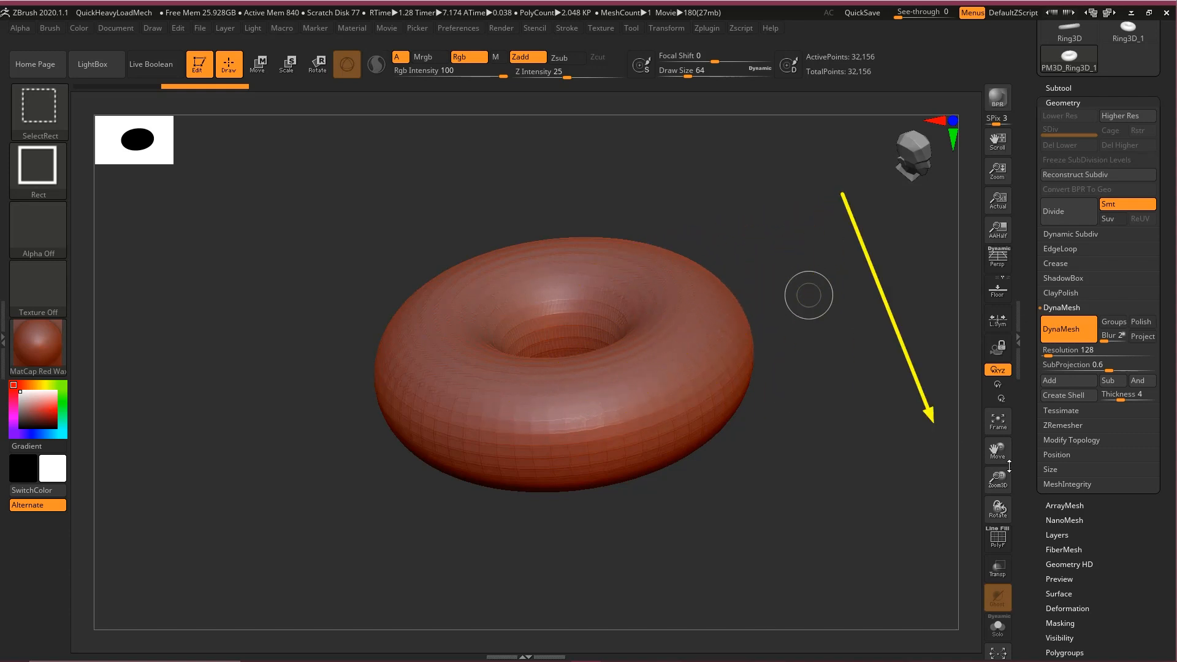
pyautogui.scroll(-10, 1135, 496)
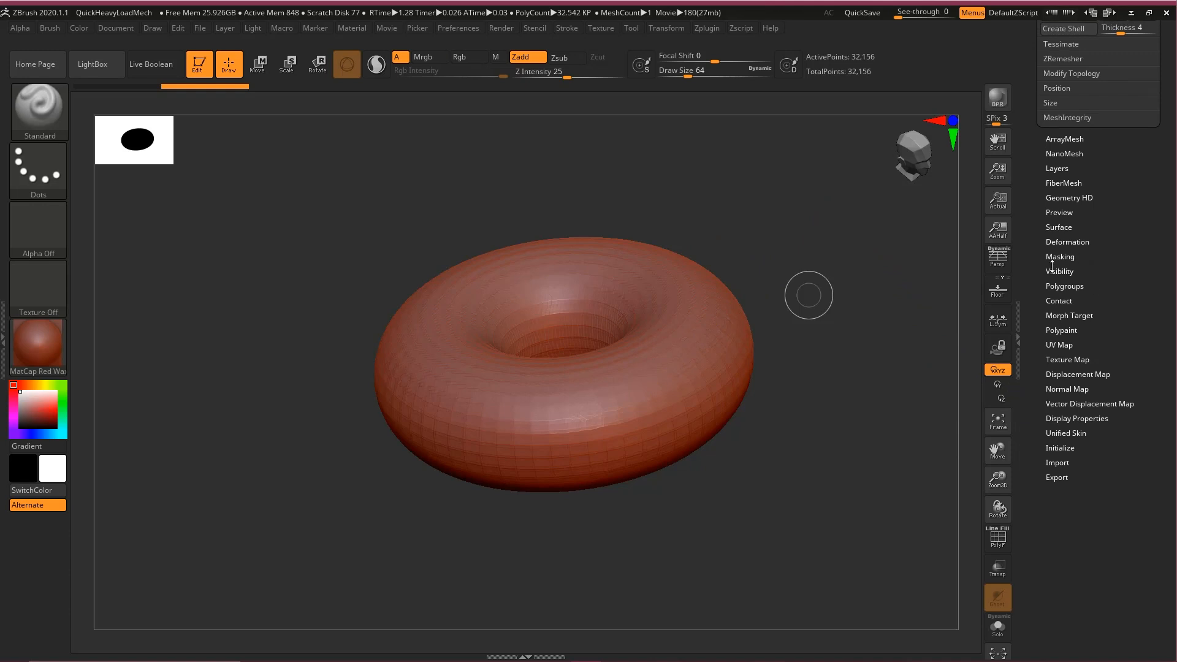
pyautogui.hotkey('ctrl', 'shift')
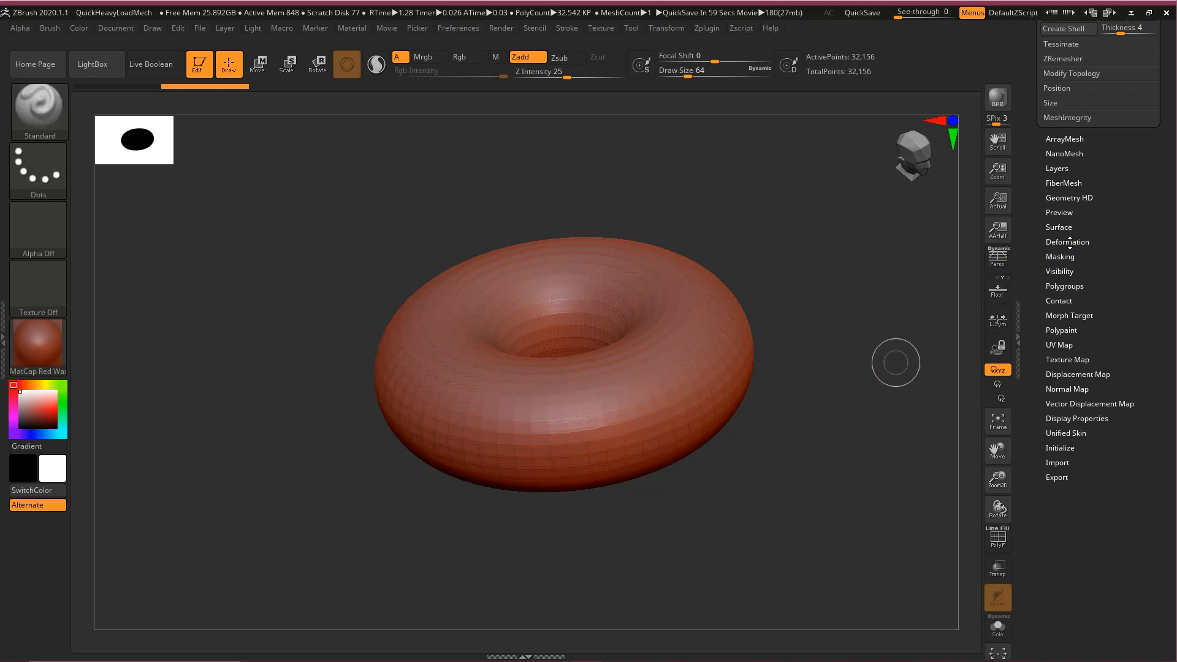
pyautogui.click(1081, 243)
pyautogui.scroll(5, 1164, 275)
pyautogui.scroll(1, 1163, 275)
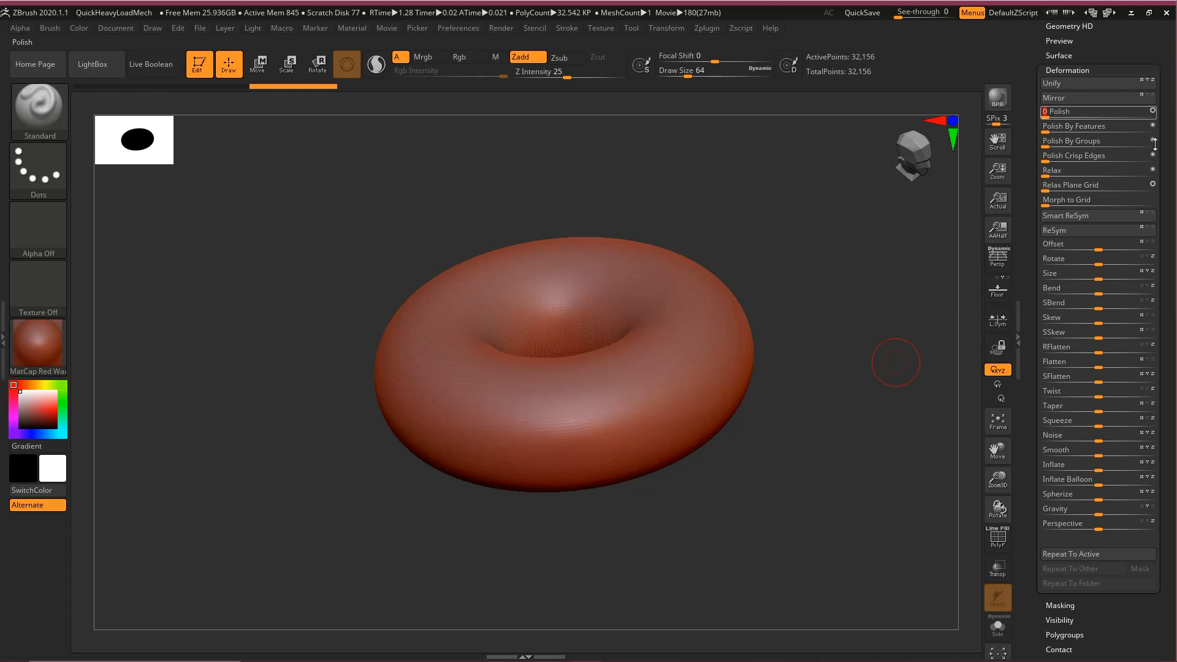
pyautogui.moveTo(780, 263)
pyautogui.mouseDown()
pyautogui.moveTo(790, 231)
pyautogui.moveTo(775, 250)
pyautogui.mouseUp()
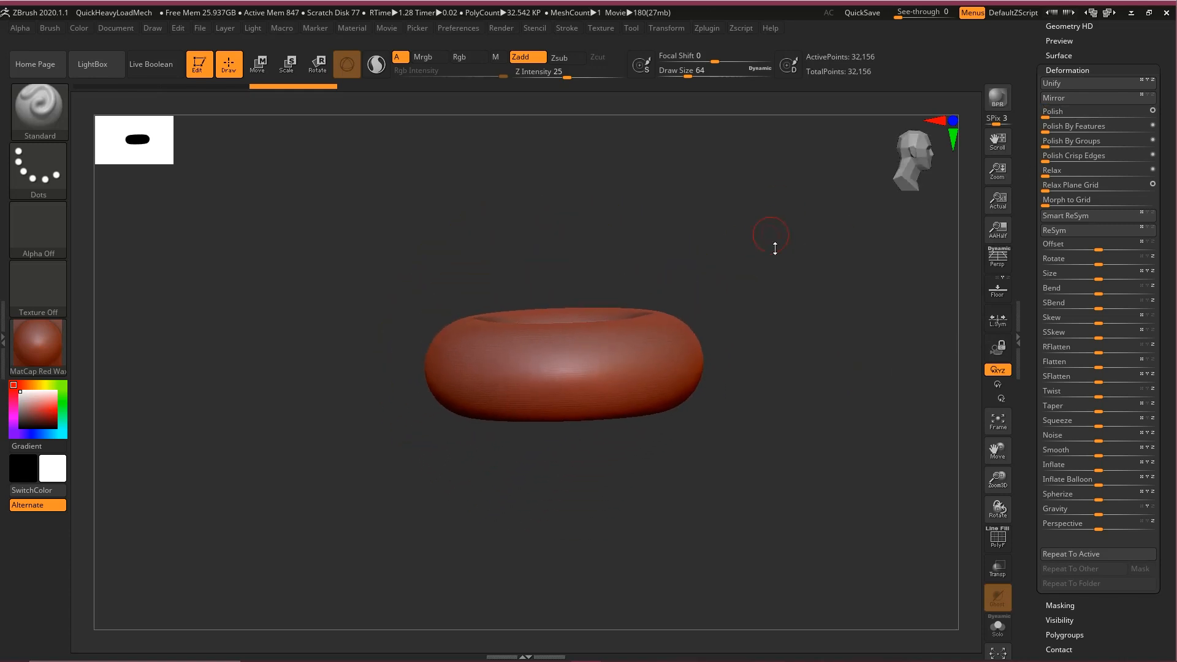
pyautogui.click(1059, 111)
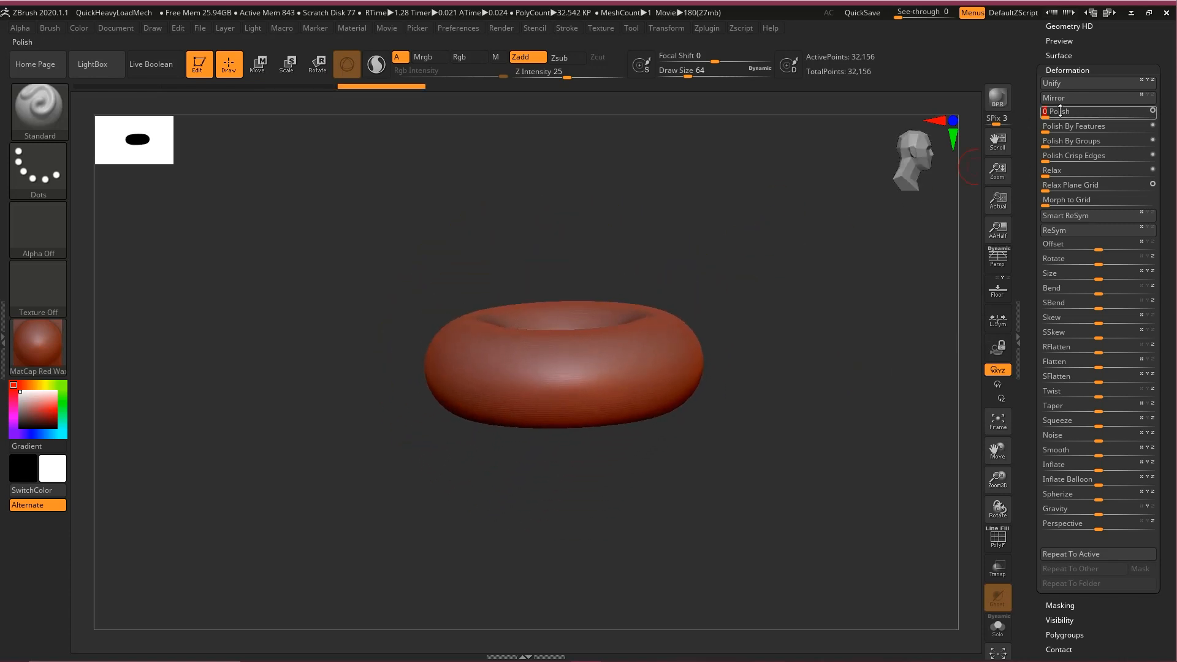
pyautogui.moveTo(751, 249); pyautogui.dragTo(741, 307)
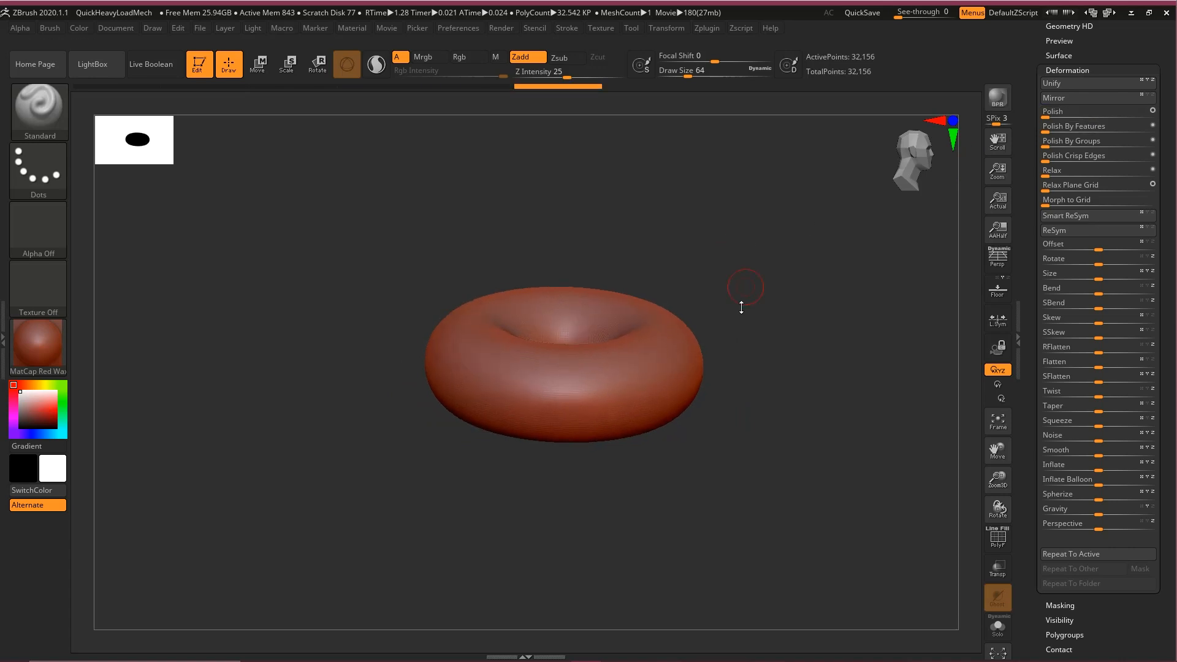
# - Assign the SoftPlastic standard material to the ring
pyautogui.hotkey('ctrl', 'shift')
pyautogui.moveTo(594, 363)
pyautogui.mouseDown()
pyautogui.moveTo(665, 371)
pyautogui.moveTo(48, 342)
pyautogui.moveTo(416, 356)
pyautogui.moveTo(561, 349)
pyautogui.moveTo(41, 340)
pyautogui.mouseUp()
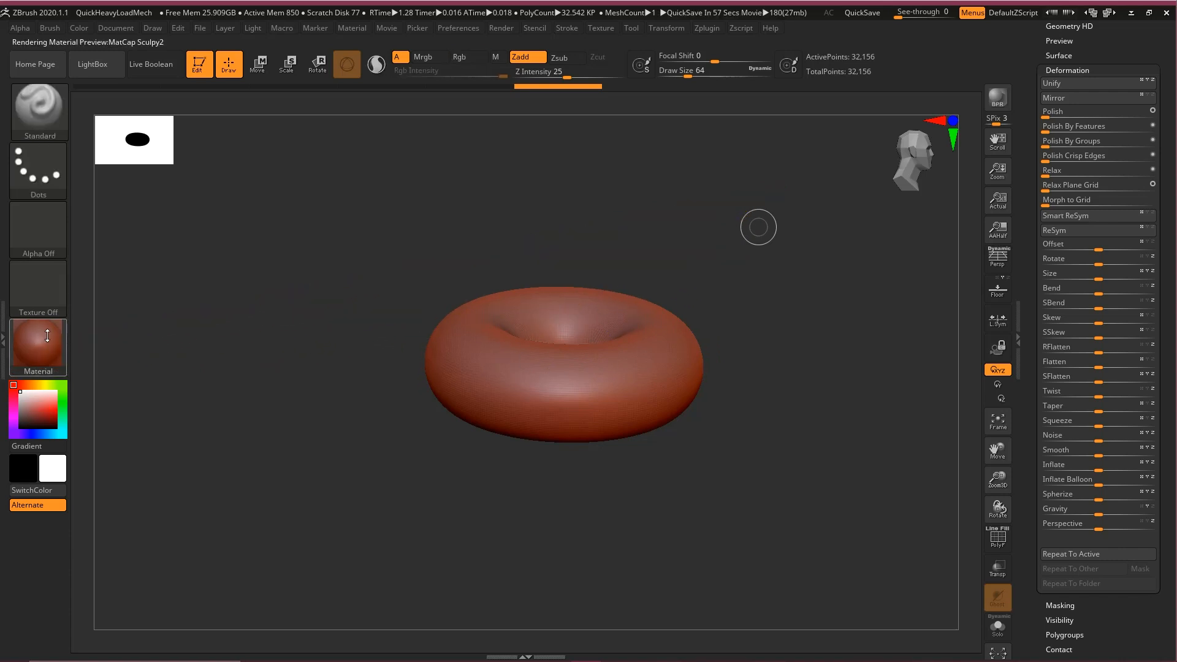
pyautogui.click(38, 344)
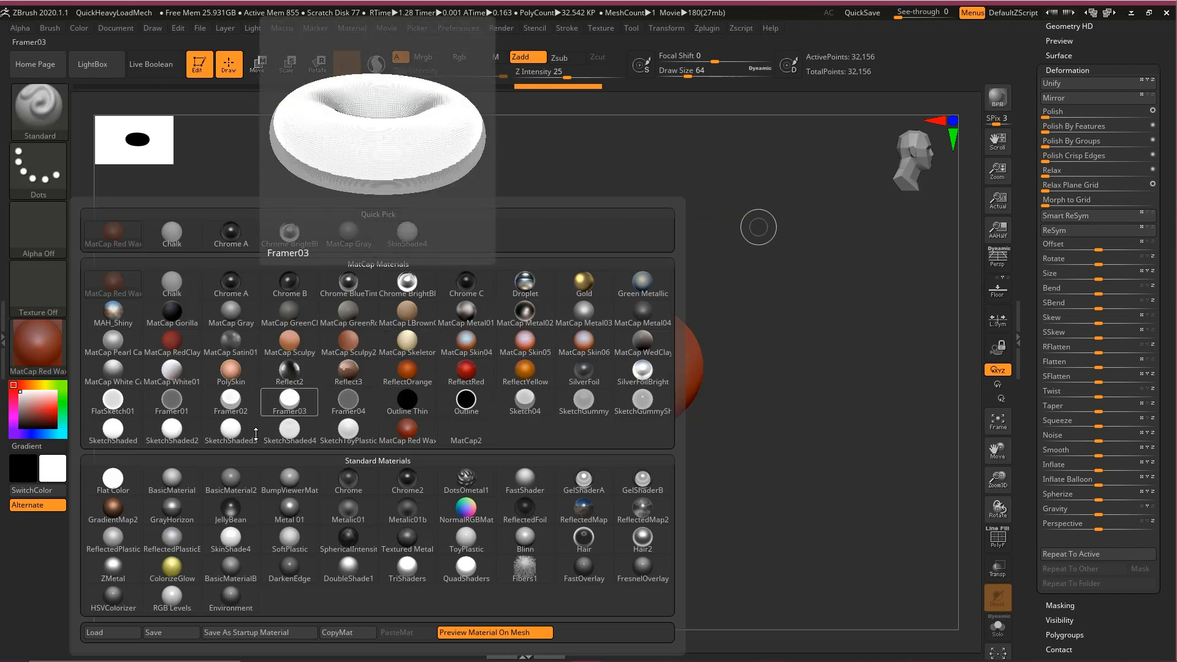
pyautogui.click(290, 542)
pyautogui.moveTo(760, 292); pyautogui.dragTo(688, 255)
# - Try the PolySkin material on the ring and return it to SoftPlastic
pyautogui.click(32, 331)
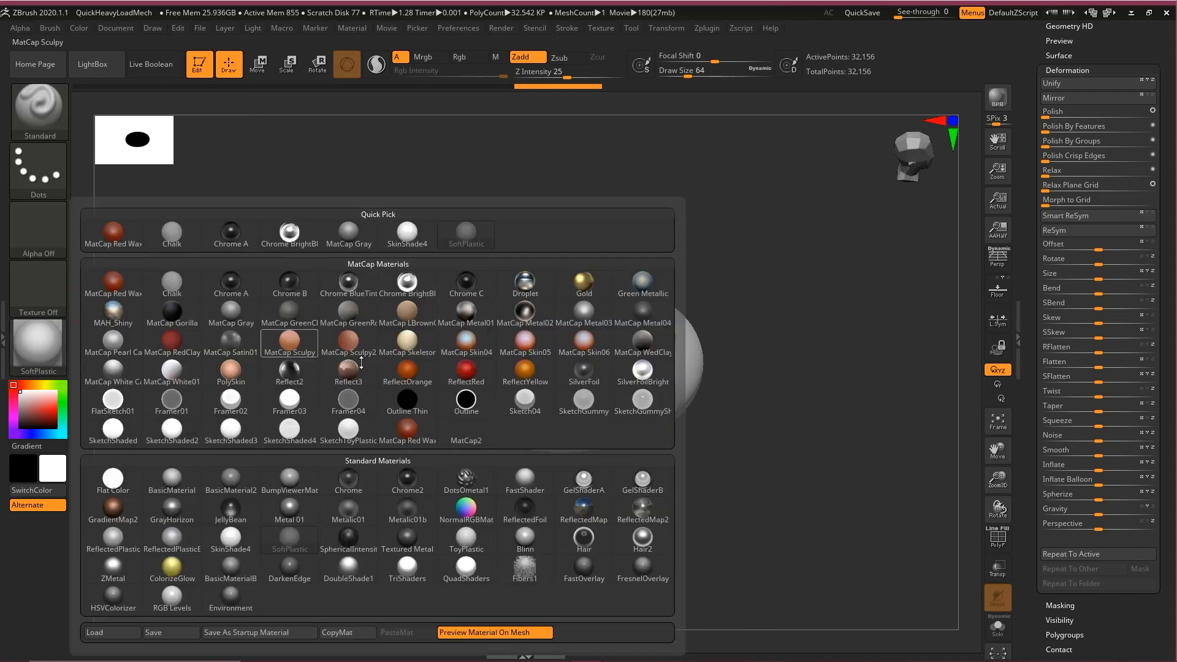
pyautogui.click(245, 373)
pyautogui.moveTo(294, 371); pyautogui.dragTo(620, 264)
pyautogui.click(38, 344)
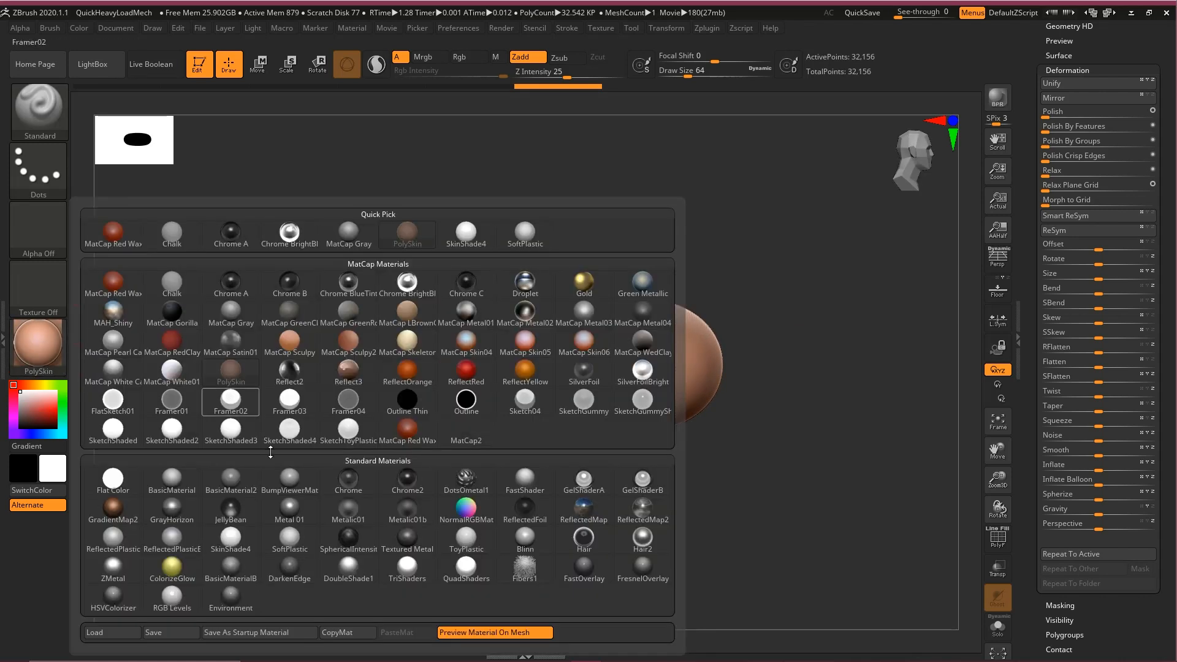
pyautogui.click(285, 538)
pyautogui.moveTo(793, 307); pyautogui.dragTo(748, 307)
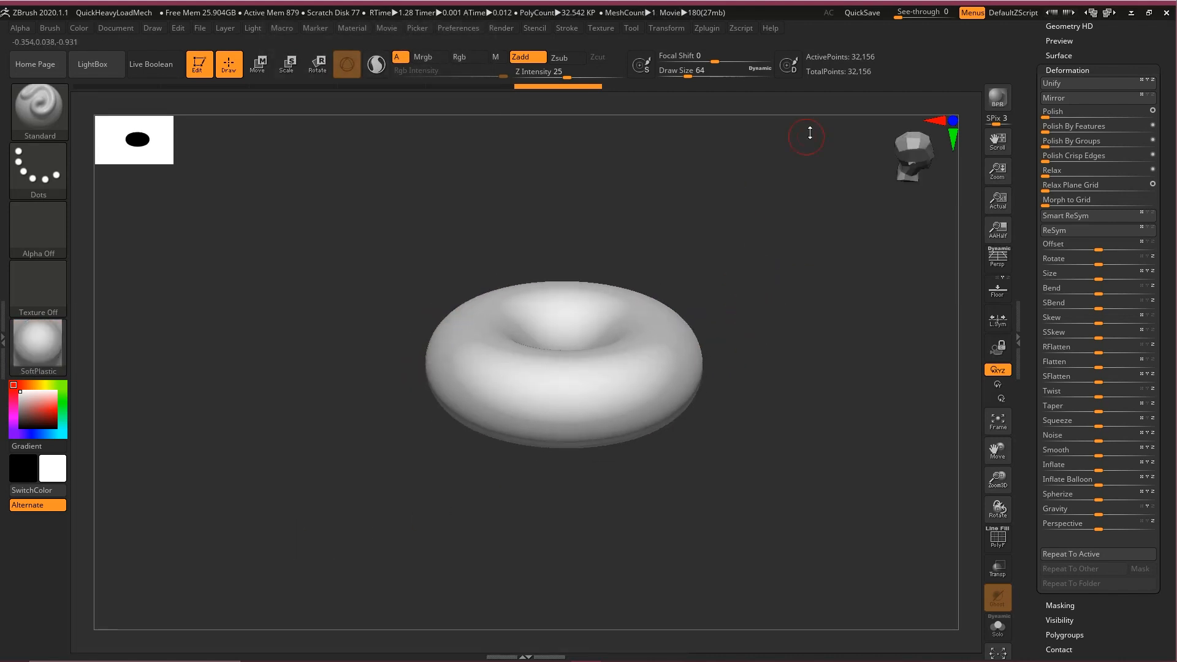
pyautogui.moveTo(1092, 73); pyautogui.dragTo(1087, 188)
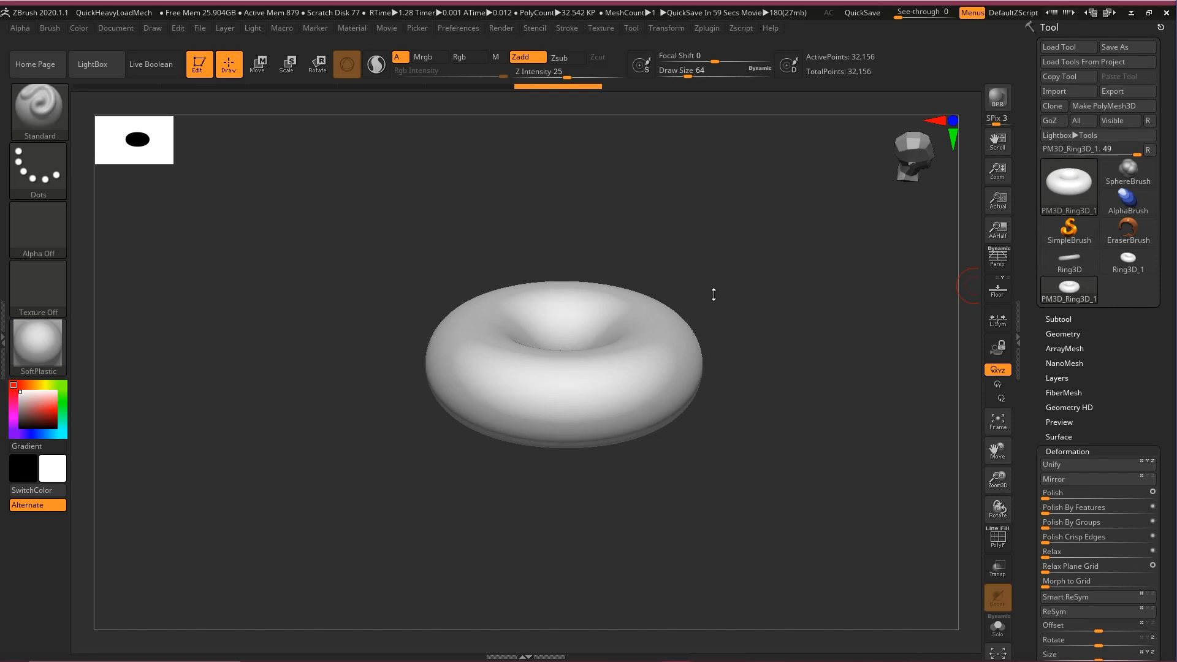
pyautogui.moveTo(712, 292); pyautogui.dragTo(748, 274)
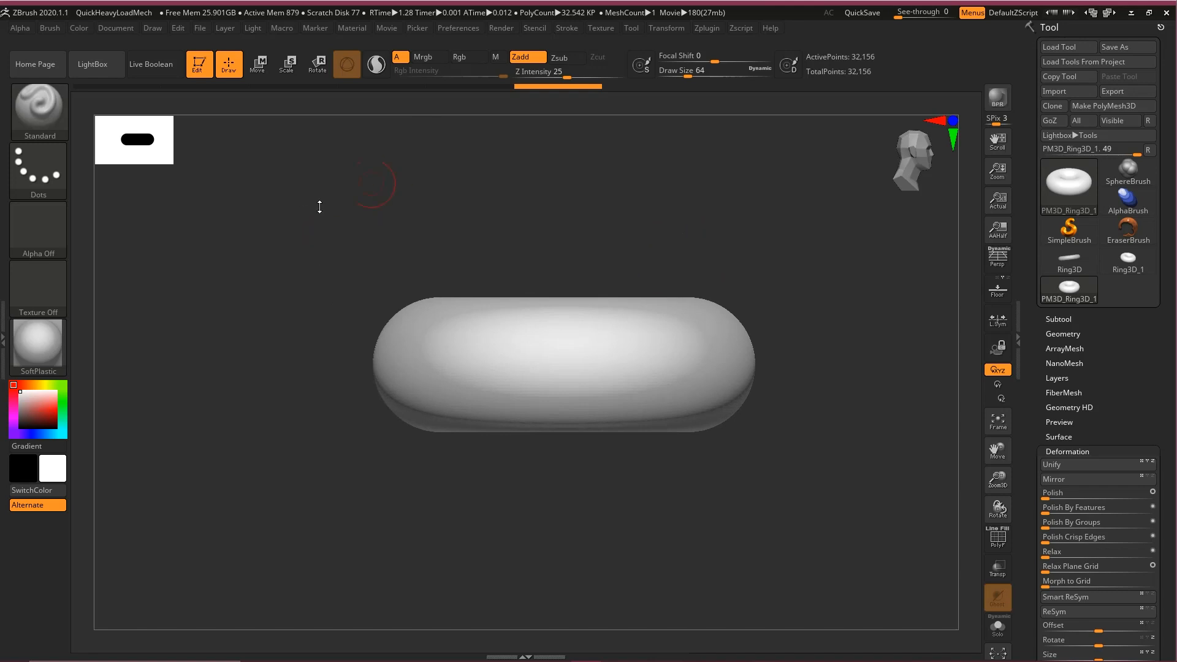
# - Mask the upper half of the ring with a rectangular mask selection made from the side view
pyautogui.press('ctrl')
pyautogui.press('ctrl')
pyautogui.keyDown('ctrl'); pyautogui.moveTo(238, 167); pyautogui.dragTo(851, 325); pyautogui.keyUp('ctrl')
pyautogui.moveTo(851, 327); pyautogui.dragTo(832, 373)
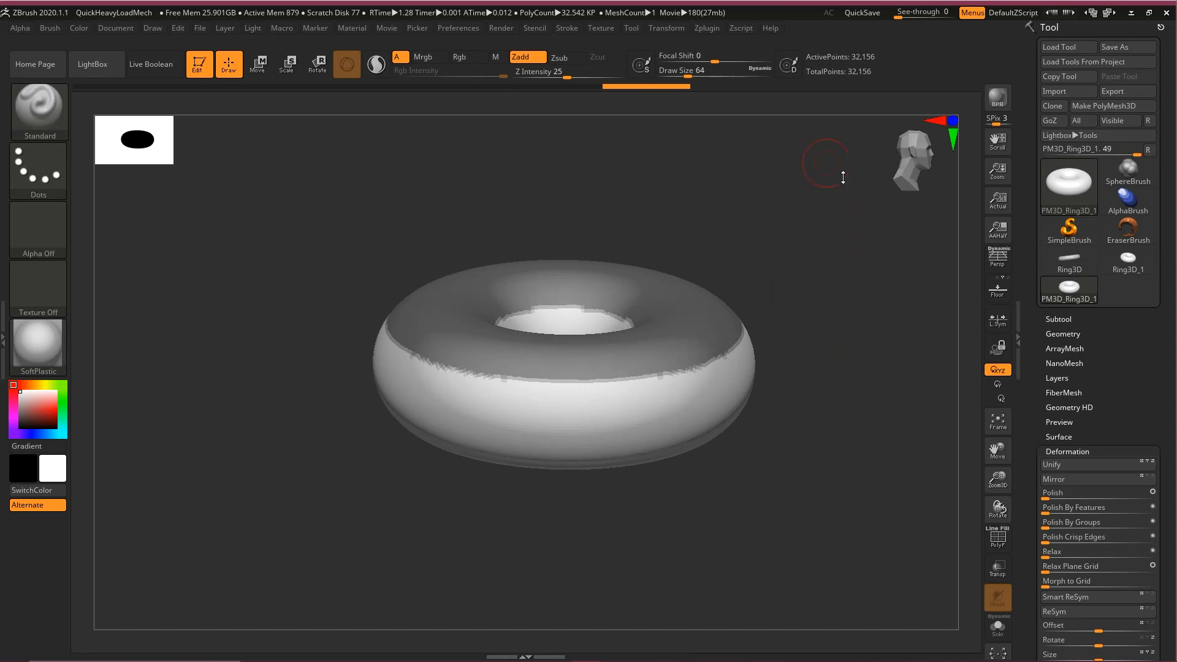
pyautogui.moveTo(782, 285); pyautogui.dragTo(815, 229)
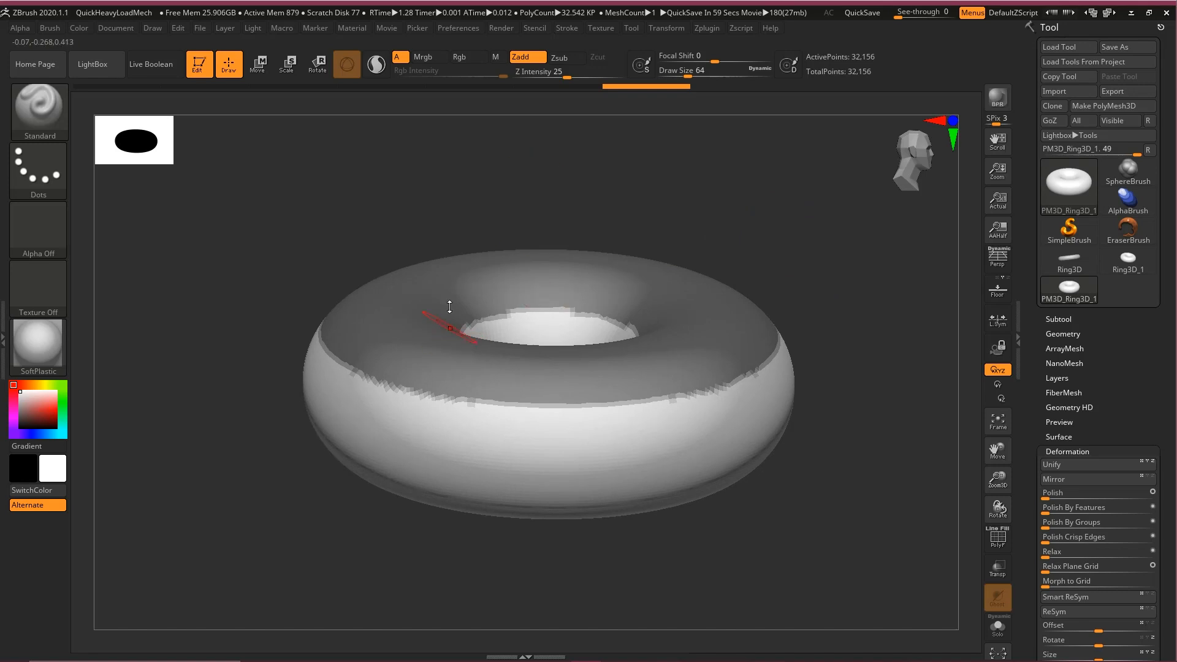
# - Paint freehand mask strokes along the outer mask border to give it an irregular, wavy icing edge around the ring
pyautogui.hotkey('ctrl', 'shift')
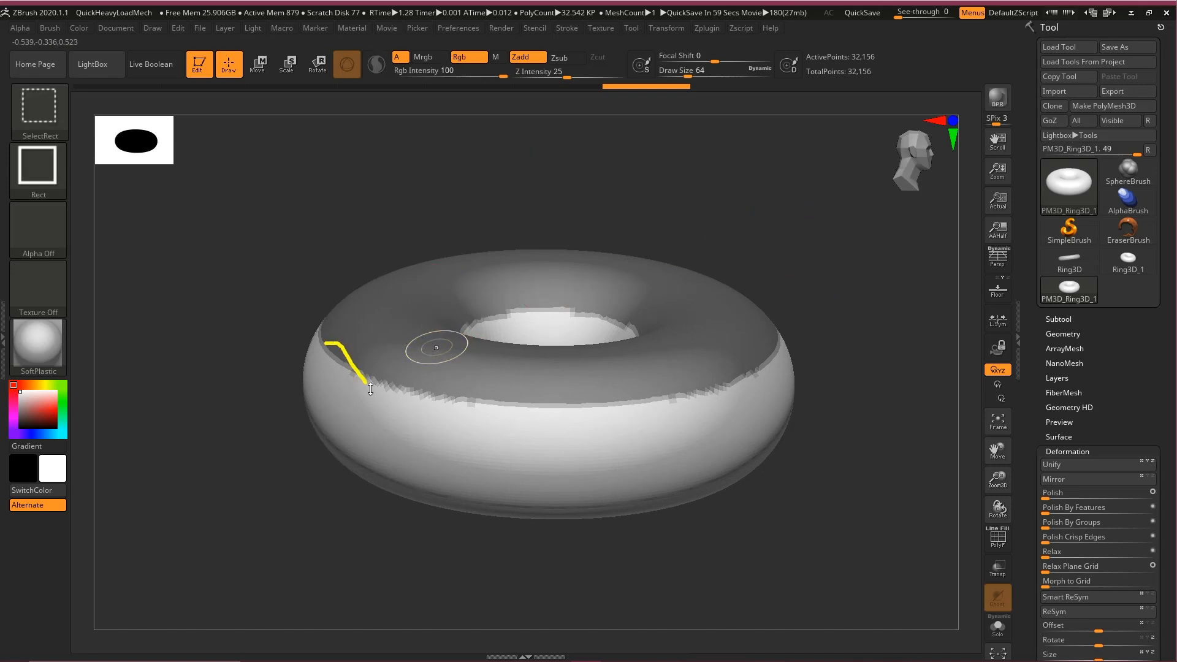
pyautogui.moveTo(776, 368); pyautogui.dragTo(776, 357)
pyautogui.press('Escape')
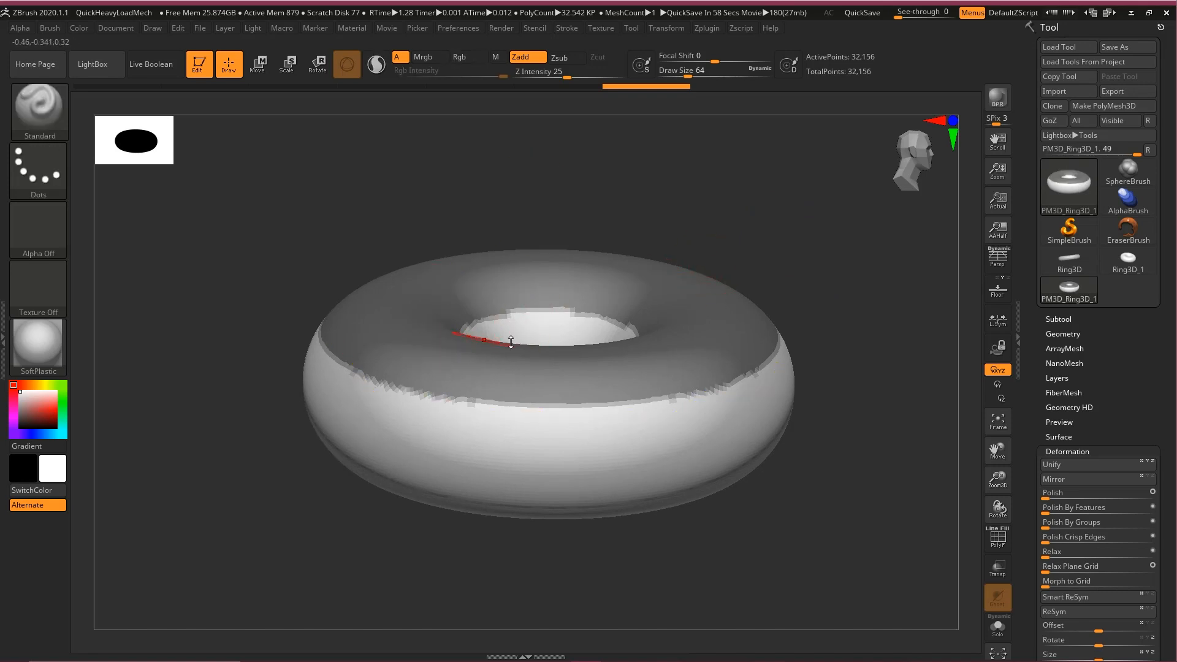
pyautogui.press('ctrl')
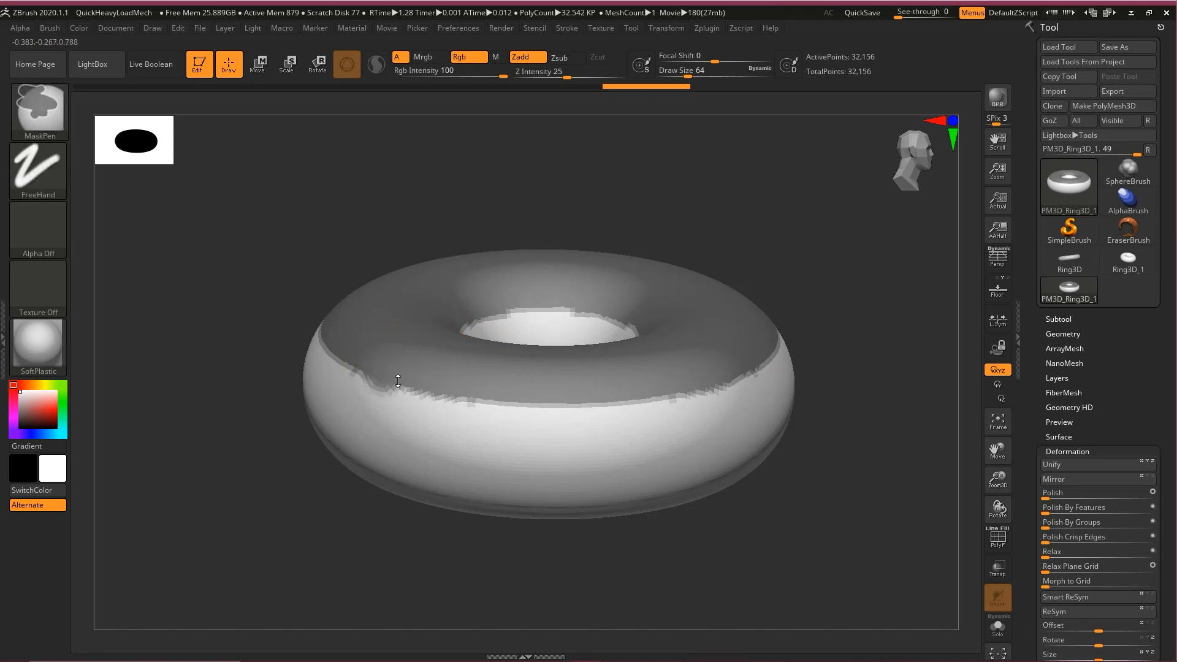
pyautogui.moveTo(400, 387)
pyautogui.keyDown('ctrl'); pyautogui.mouseDown()
pyautogui.moveTo(588, 392)
pyautogui.moveTo(619, 367)
pyautogui.moveTo(515, 394)
pyautogui.moveTo(619, 410)
pyautogui.moveTo(554, 444)
pyautogui.moveTo(560, 435)
pyautogui.moveTo(527, 443)
pyautogui.moveTo(745, 415)
pyautogui.mouseUp(); pyautogui.keyUp('ctrl')
pyautogui.hotkey('ctrl', 'z')
pyautogui.moveTo(514, 383)
pyautogui.keyDown('ctrl'); pyautogui.mouseDown()
pyautogui.moveTo(617, 391)
pyautogui.moveTo(717, 357)
pyautogui.mouseUp(); pyautogui.keyUp('ctrl')
pyautogui.moveTo(799, 319)
pyautogui.mouseDown()
pyautogui.moveTo(824, 304)
pyautogui.moveTo(838, 173)
pyautogui.moveTo(670, 218)
pyautogui.moveTo(399, 406)
pyautogui.mouseUp()
pyautogui.moveTo(431, 446)
pyautogui.keyDown('ctrl'); pyautogui.mouseDown()
pyautogui.moveTo(533, 451)
pyautogui.moveTo(646, 417)
pyautogui.moveTo(726, 343)
pyautogui.mouseUp(); pyautogui.keyUp('ctrl')
pyautogui.moveTo(766, 307)
pyautogui.mouseDown()
pyautogui.moveTo(793, 247)
pyautogui.moveTo(759, 255)
pyautogui.moveTo(677, 365)
pyautogui.mouseUp()
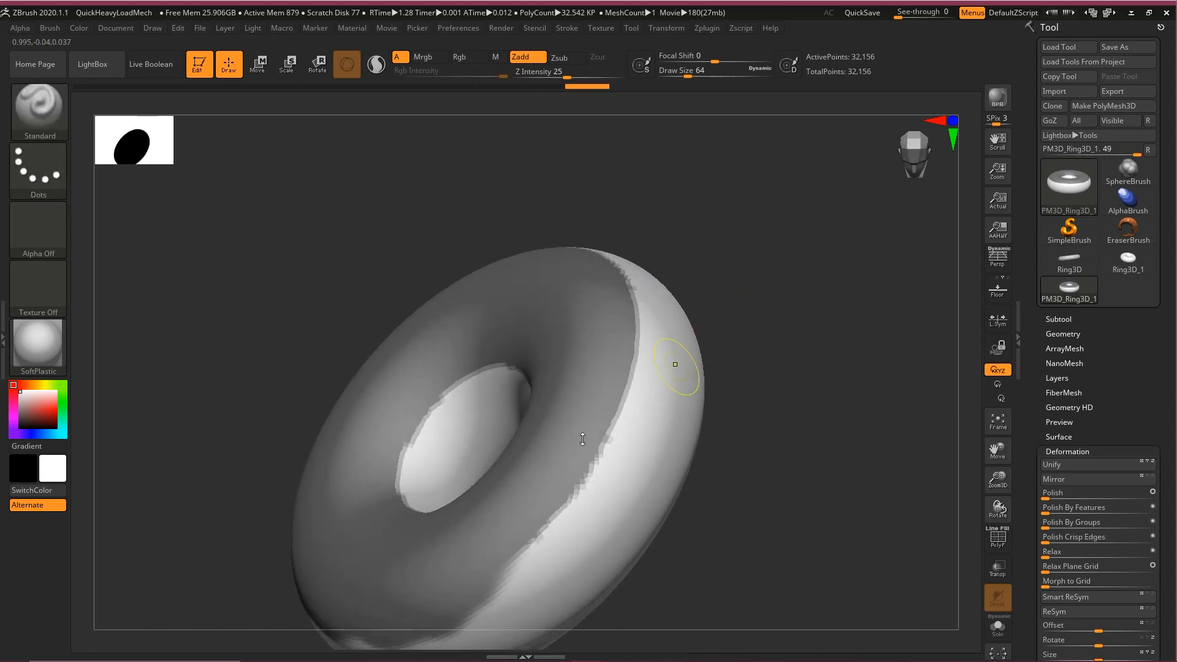
pyautogui.moveTo(534, 490)
pyautogui.keyDown('ctrl'); pyautogui.mouseDown()
pyautogui.moveTo(507, 544)
pyautogui.moveTo(593, 479)
pyautogui.moveTo(656, 313)
pyautogui.mouseUp(); pyautogui.keyUp('ctrl')
pyautogui.moveTo(705, 242)
pyautogui.mouseDown()
pyautogui.moveTo(678, 202)
pyautogui.moveTo(730, 217)
pyautogui.mouseUp()
pyautogui.moveTo(465, 389)
pyautogui.keyDown('alt'); pyautogui.mouseDown()
pyautogui.moveTo(724, 291)
pyautogui.moveTo(759, 265)
pyautogui.moveTo(512, 246)
pyautogui.mouseUp(); pyautogui.keyUp('alt')
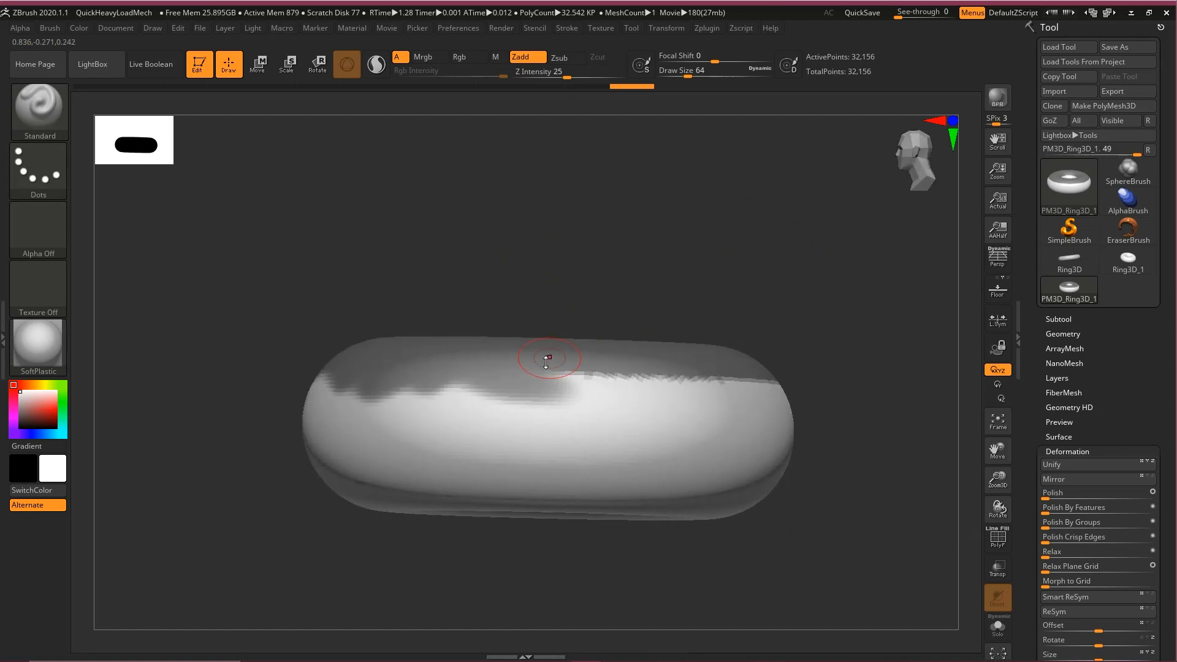
pyautogui.moveTo(546, 365)
pyautogui.keyDown('ctrl'); pyautogui.mouseDown()
pyautogui.moveTo(565, 383)
pyautogui.moveTo(701, 380)
pyautogui.mouseUp(); pyautogui.keyUp('ctrl')
pyautogui.moveTo(819, 264); pyautogui.dragTo(614, 246)
pyautogui.keyDown('ctrl'); pyautogui.moveTo(481, 372); pyautogui.dragTo(712, 370); pyautogui.keyUp('ctrl')
pyautogui.moveTo(656, 224)
pyautogui.mouseDown()
pyautogui.moveTo(638, 257)
pyautogui.moveTo(644, 300)
pyautogui.mouseUp()
pyautogui.keyDown('alt'); pyautogui.moveTo(796, 192); pyautogui.dragTo(799, 243); pyautogui.keyUp('alt')
pyautogui.hotkey('ctrl', 'shift', '3')
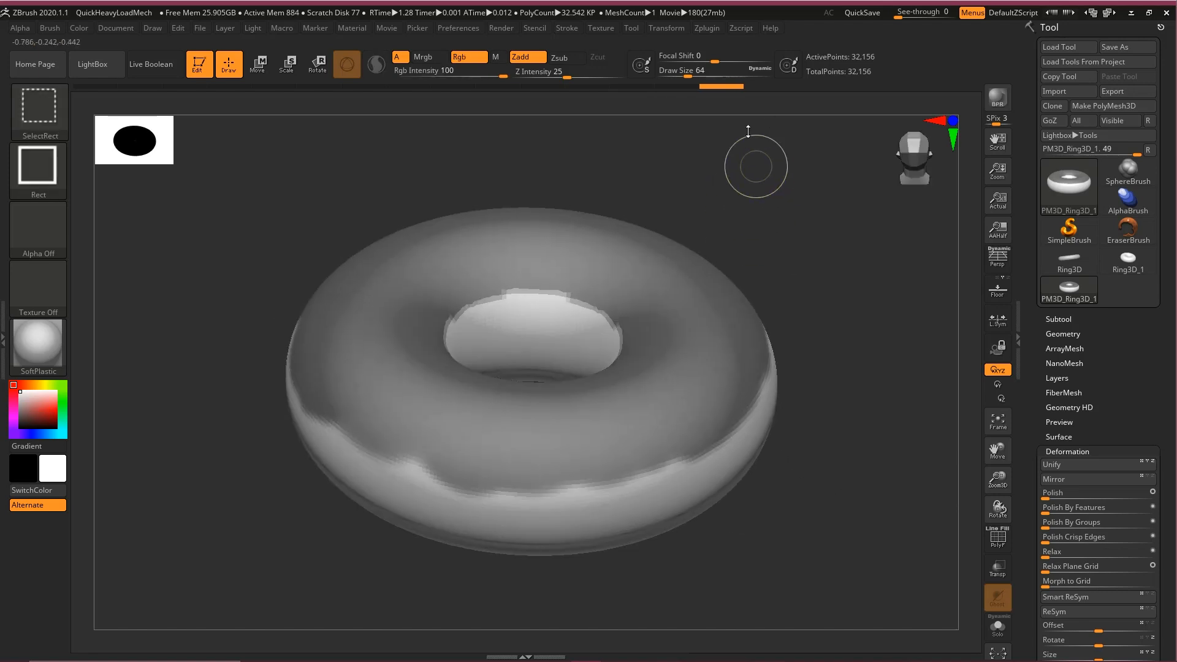
pyautogui.moveTo(762, 123); pyautogui.dragTo(447, 352)
pyautogui.moveTo(571, 294); pyautogui.dragTo(515, 375)
pyautogui.hotkey('ctrl', 'shift', '6')
pyautogui.hotkey('ctrl', 'shift', '6')
pyautogui.moveTo(567, 302); pyautogui.dragTo(436, 321)
pyautogui.moveTo(499, 342); pyautogui.dragTo(581, 368)
pyautogui.hotkey('ctrl', 'shift', '6')
pyautogui.hotkey('ctrl', 'shift', '6')
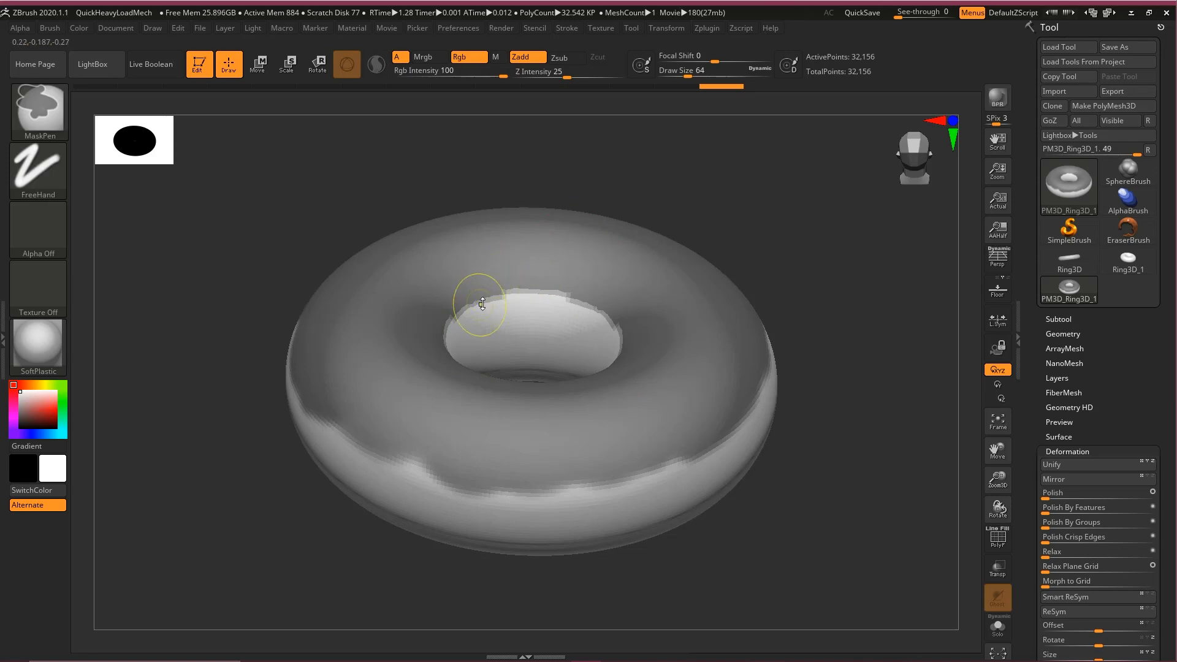
# - Paint freehand mask strokes along the mask border inside the ring's hole to make that edge irregular
pyautogui.moveTo(665, 199)
pyautogui.mouseDown()
pyautogui.moveTo(693, 194)
pyautogui.moveTo(662, 197)
pyautogui.moveTo(653, 257)
pyautogui.mouseUp()
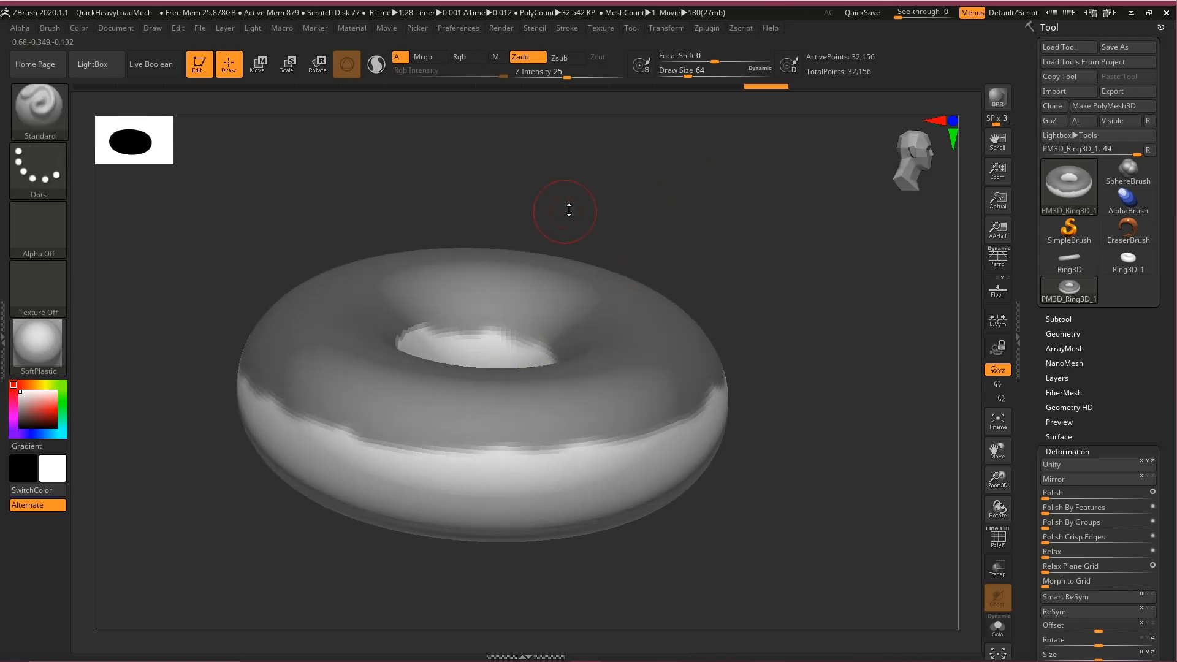
pyautogui.moveTo(570, 205)
pyautogui.mouseDown()
pyautogui.moveTo(512, 184)
pyautogui.moveTo(702, 233)
pyautogui.mouseUp()
pyautogui.moveTo(658, 337)
pyautogui.keyDown('ctrl'); pyautogui.mouseDown()
pyautogui.moveTo(609, 334)
pyautogui.moveTo(530, 392)
pyautogui.mouseUp(); pyautogui.keyUp('ctrl')
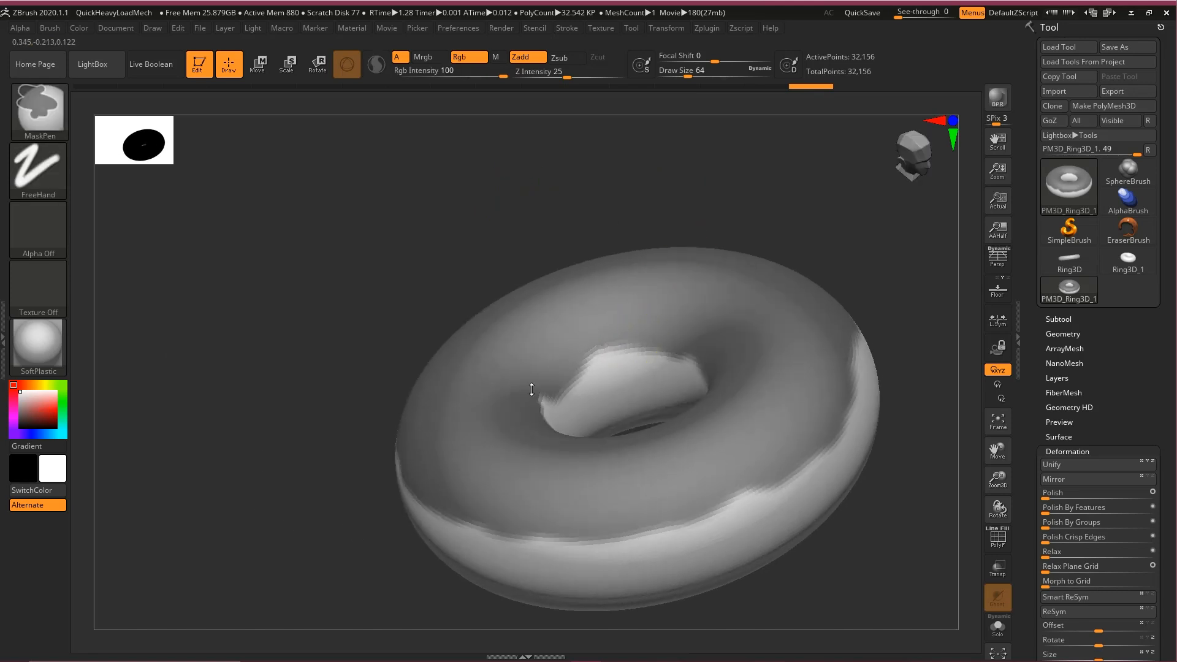
pyautogui.moveTo(521, 194); pyautogui.dragTo(500, 327)
pyautogui.keyDown('ctrl'); pyautogui.moveTo(526, 384); pyautogui.dragTo(601, 499); pyautogui.keyUp('ctrl')
# - Open the subtool Extract settings and preview an extraction of the masked area at the default thickness
pyautogui.moveTo(821, 246); pyautogui.dragTo(704, 141)
pyautogui.keyDown('alt'); pyautogui.moveTo(649, 384); pyautogui.dragTo(328, 548); pyautogui.keyUp('alt')
pyautogui.keyDown('alt'); pyautogui.moveTo(827, 386); pyautogui.dragTo(731, 337); pyautogui.keyUp('alt')
pyautogui.keyDown('alt'); pyautogui.moveTo(731, 337); pyautogui.dragTo(777, 356); pyautogui.keyUp('alt')
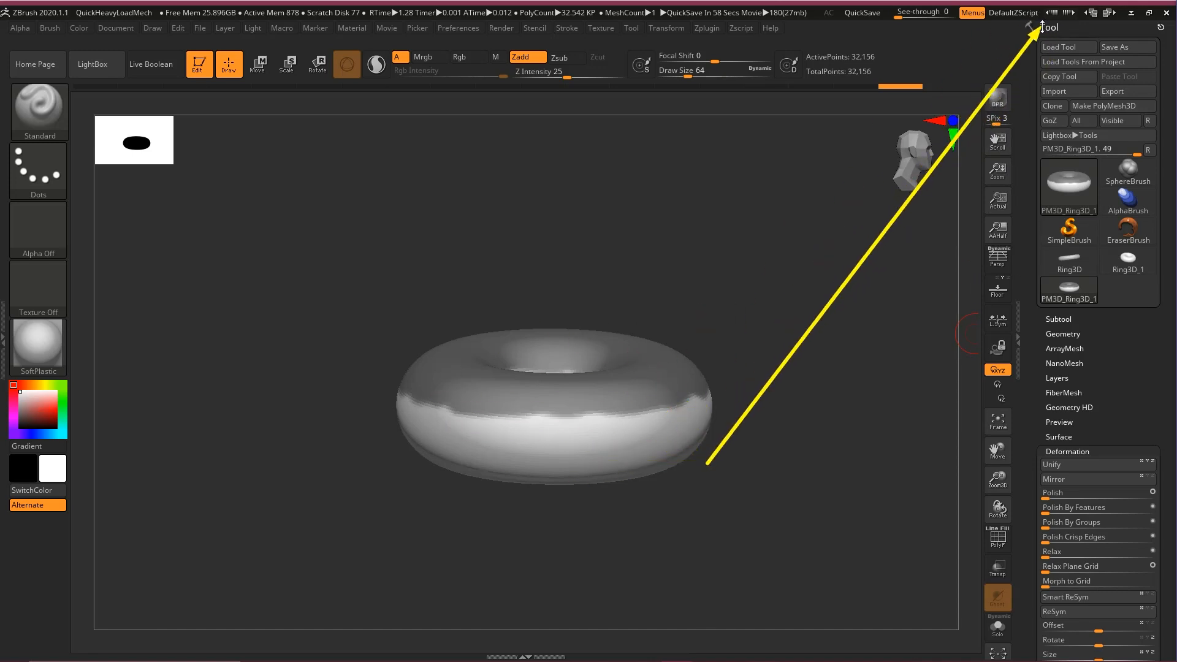
pyautogui.click(1066, 319)
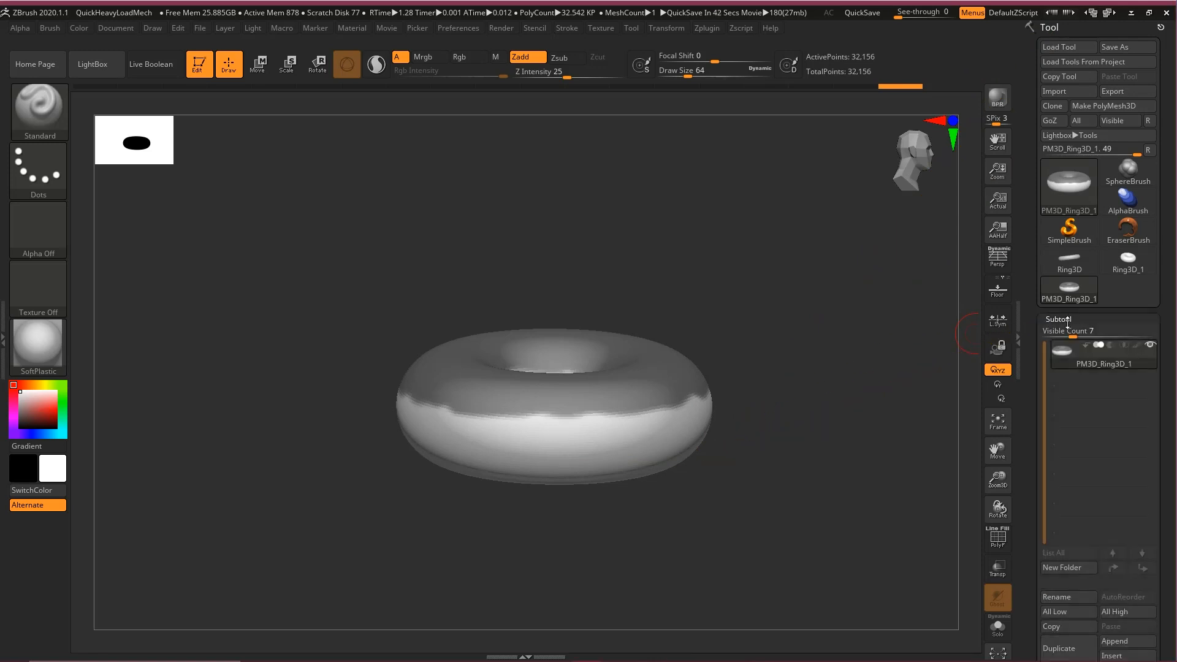
pyautogui.scroll(-5, 1116, 316)
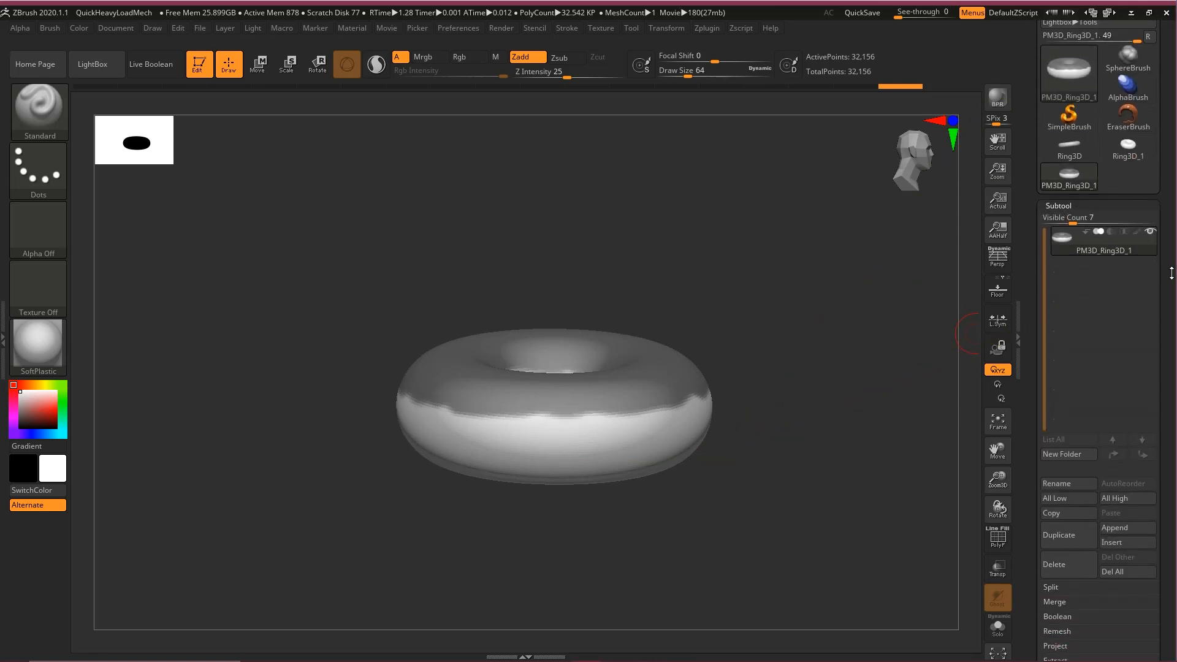
pyautogui.moveTo(915, 340)
pyautogui.keyDown('ctrl'); pyautogui.keyDown('shift'); pyautogui.mouseDown()
pyautogui.moveTo(1066, 174)
pyautogui.moveTo(1025, 564)
pyautogui.moveTo(1049, 635)
pyautogui.moveTo(1065, 643)
pyautogui.mouseUp(); pyautogui.keyUp('shift'); pyautogui.keyUp('ctrl')
pyautogui.click(1056, 628)
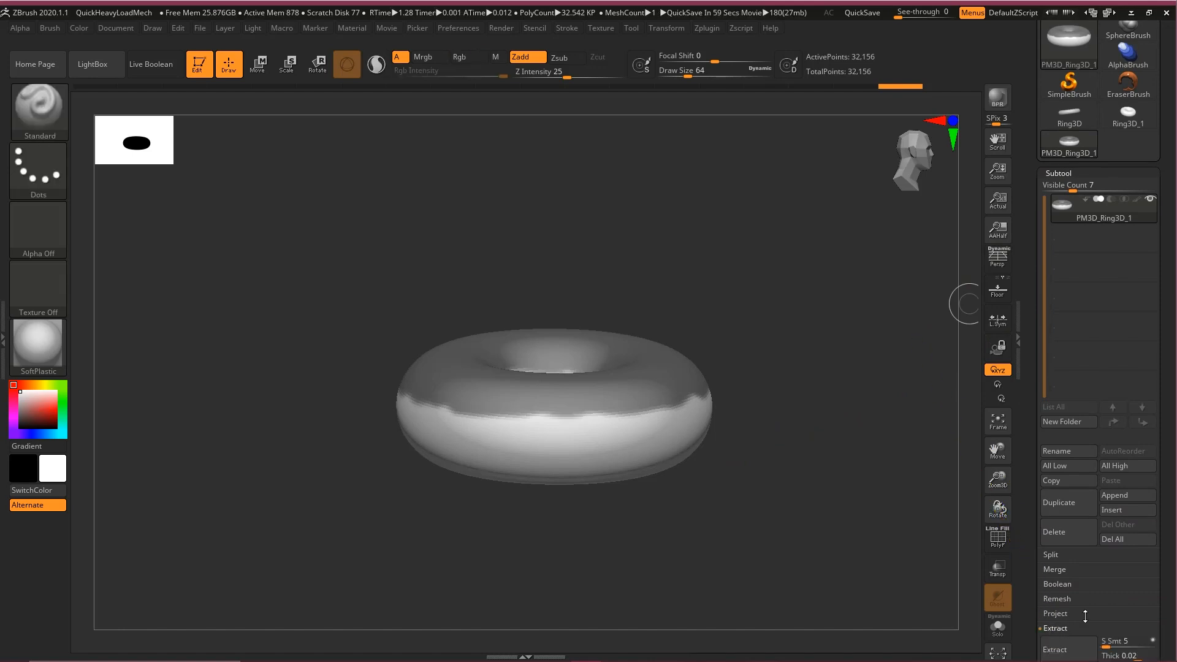
pyautogui.scroll(-10, 1165, 417)
pyautogui.moveTo(1165, 417); pyautogui.dragTo(1165, 396)
pyautogui.moveTo(796, 156)
pyautogui.keyDown('ctrl'); pyautogui.keyDown('shift'); pyautogui.mouseDown()
pyautogui.moveTo(448, 370)
pyautogui.moveTo(553, 406)
pyautogui.moveTo(558, 378)
pyautogui.moveTo(598, 367)
pyautogui.moveTo(1070, 321)
pyautogui.moveTo(1074, 308)
pyautogui.mouseUp(); pyautogui.keyUp('shift'); pyautogui.keyUp('ctrl')
pyautogui.click(1074, 308)
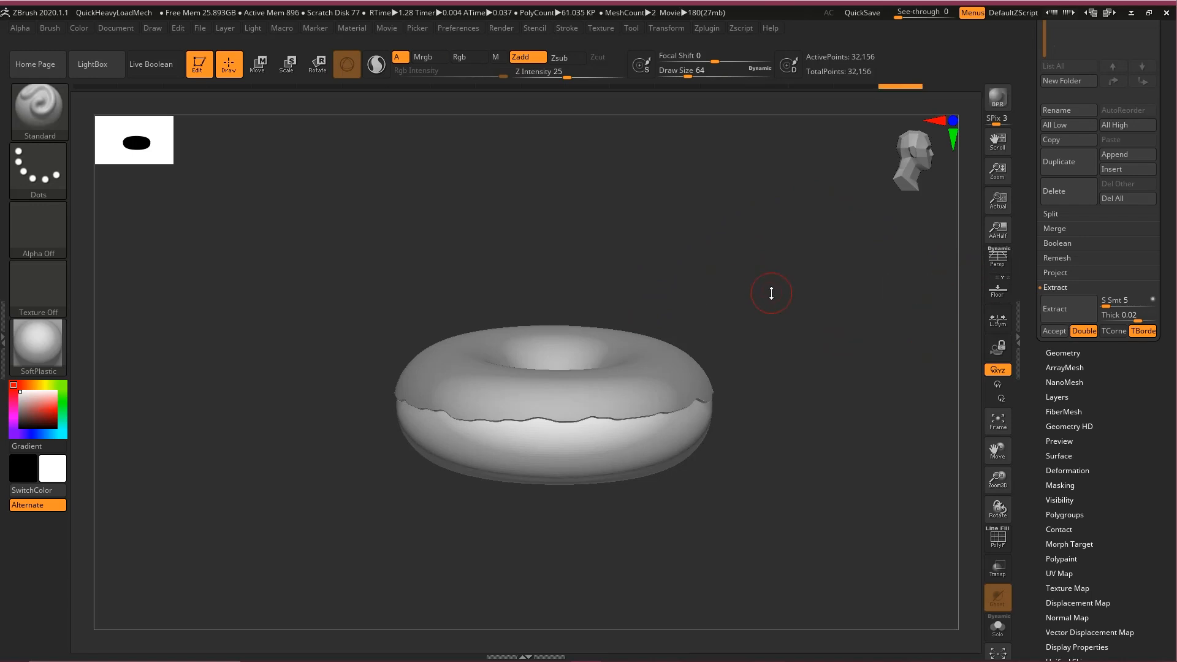
pyautogui.moveTo(771, 293); pyautogui.dragTo(774, 329)
# - Preview the extraction of the masked area again without changing its settings
pyautogui.click(1053, 315)
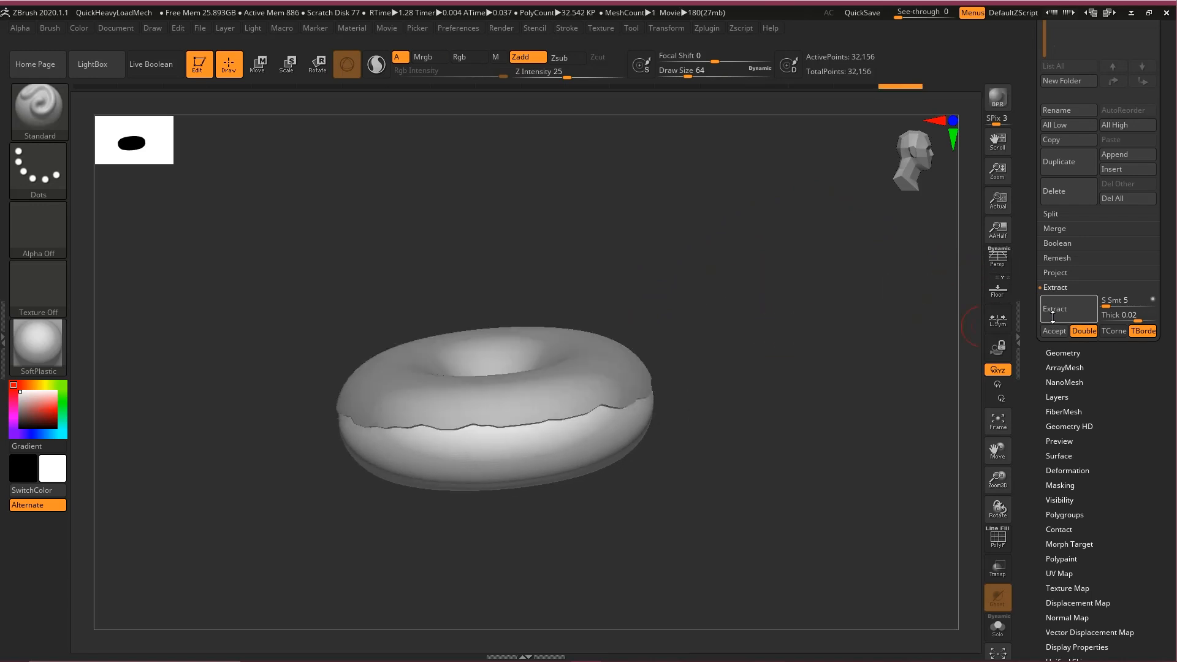
pyautogui.moveTo(772, 305); pyautogui.dragTo(839, 323)
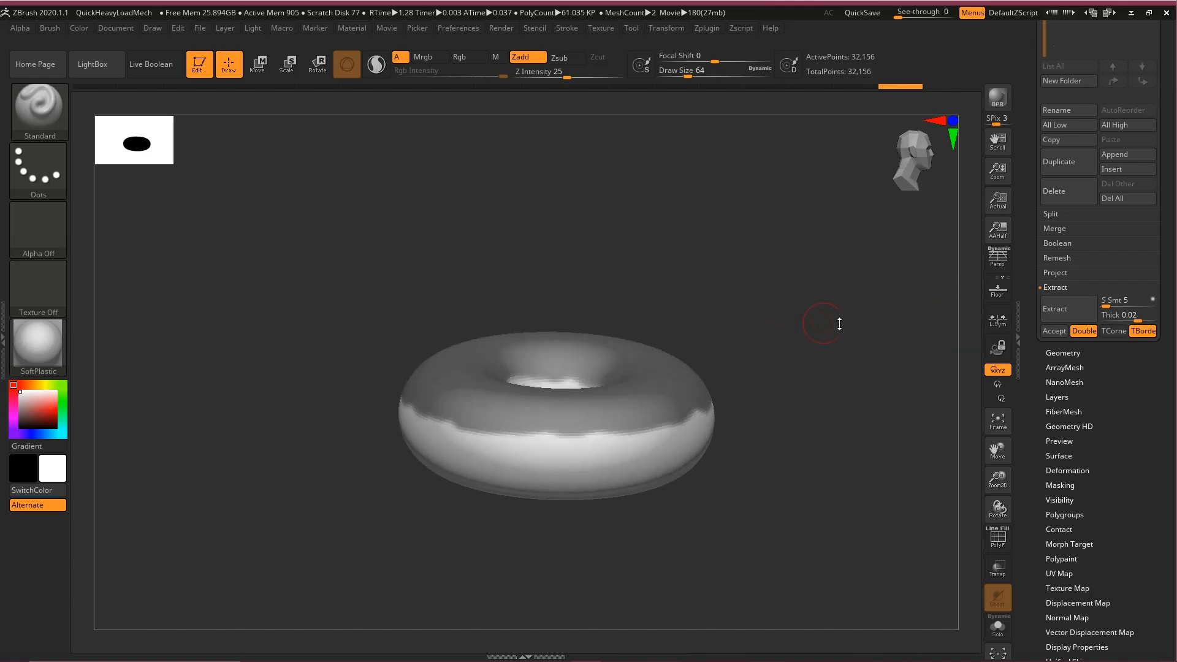
pyautogui.hotkey('ctrl', 'shift')
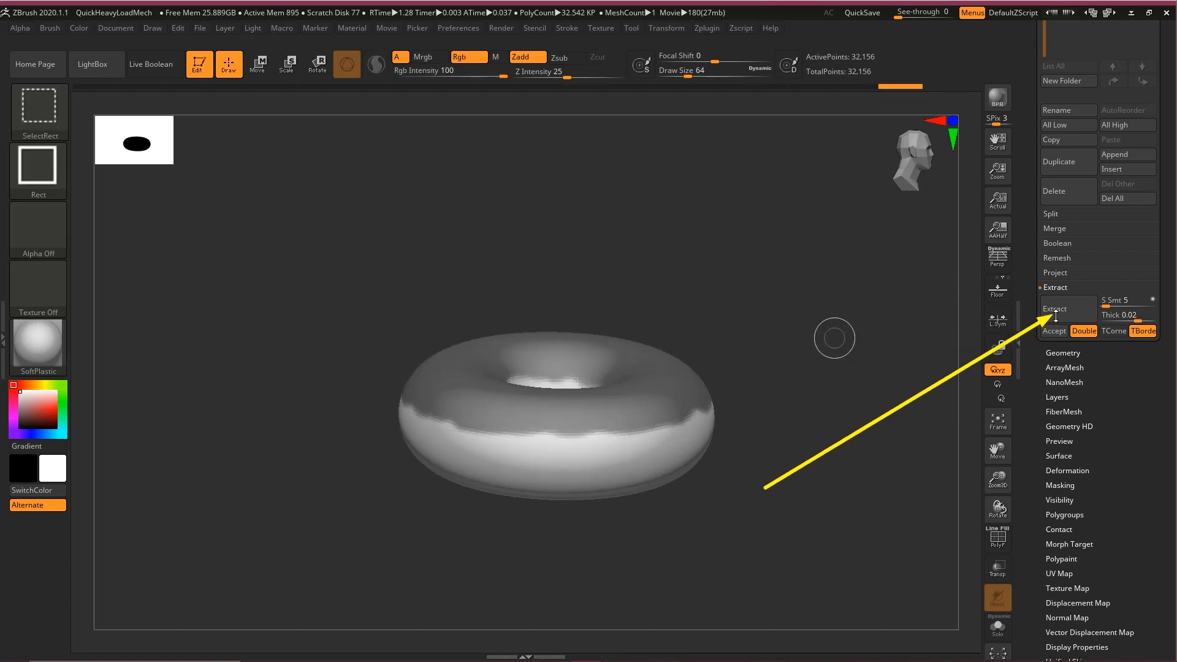
pyautogui.click(1054, 331)
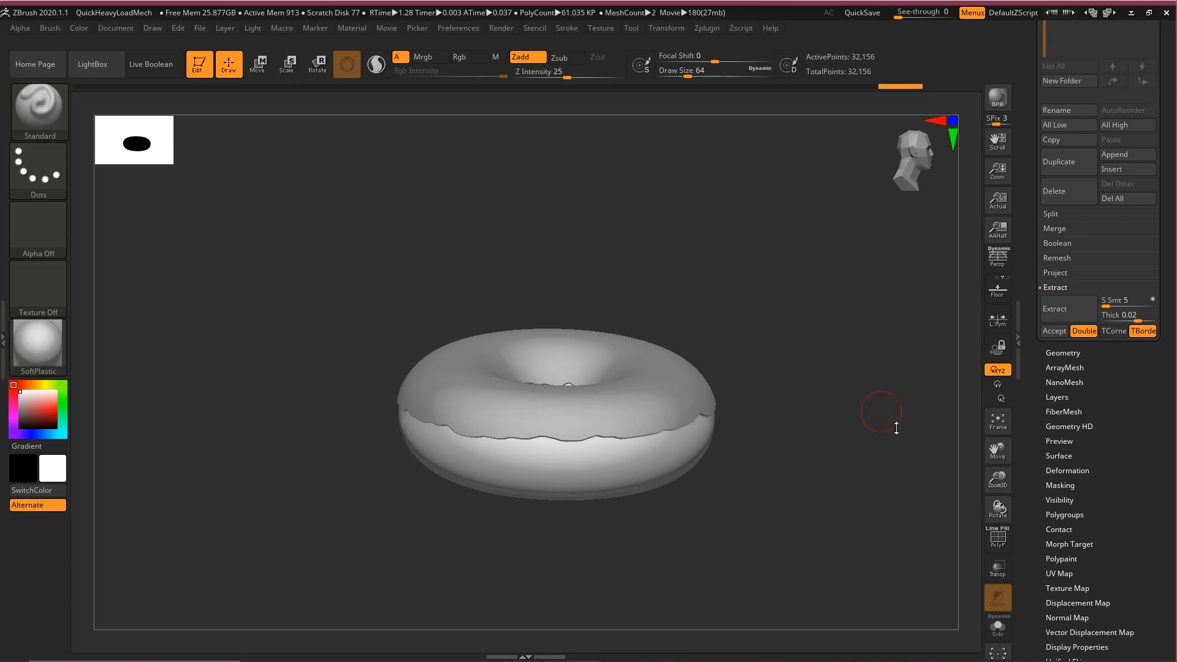
pyautogui.hotkey('ctrl', 'shift')
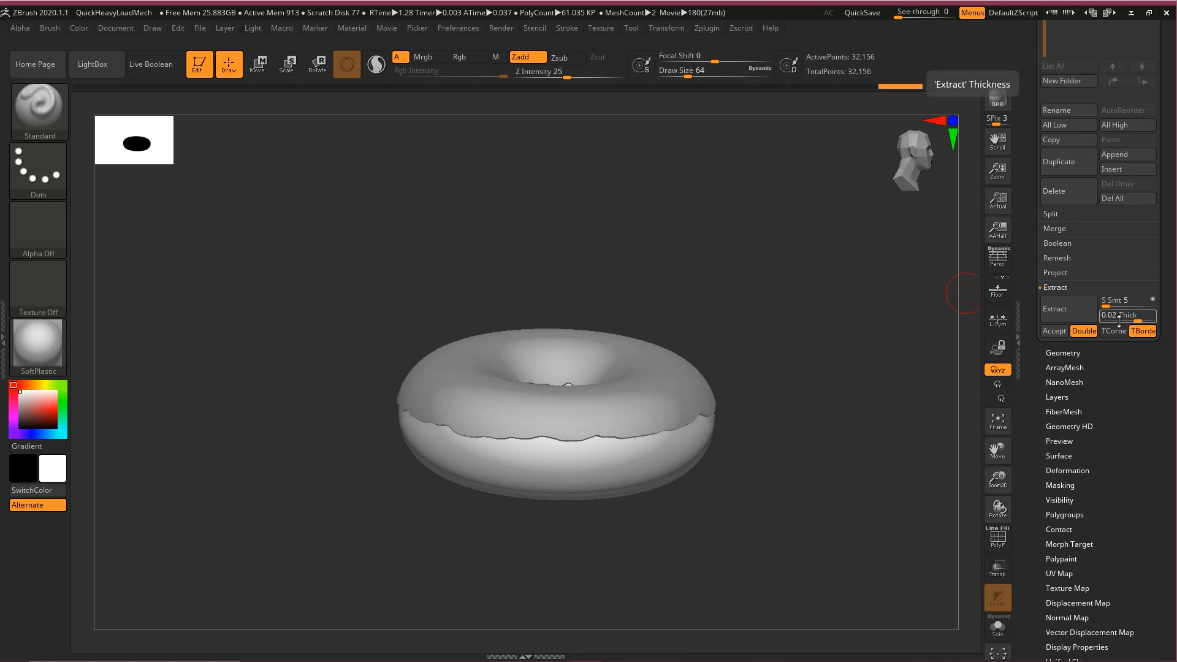
# - Set the extraction thickness to 0.03, extract the masked area and accept it as a new subtool
pyautogui.click(1113, 315)
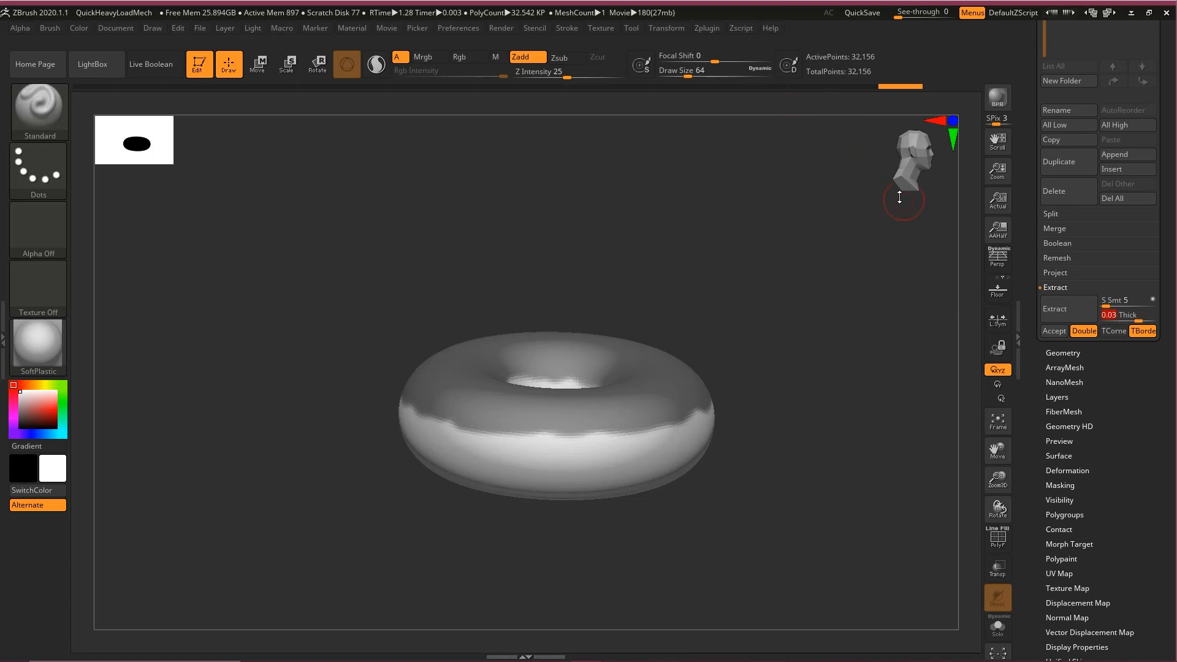
pyautogui.click(1068, 308)
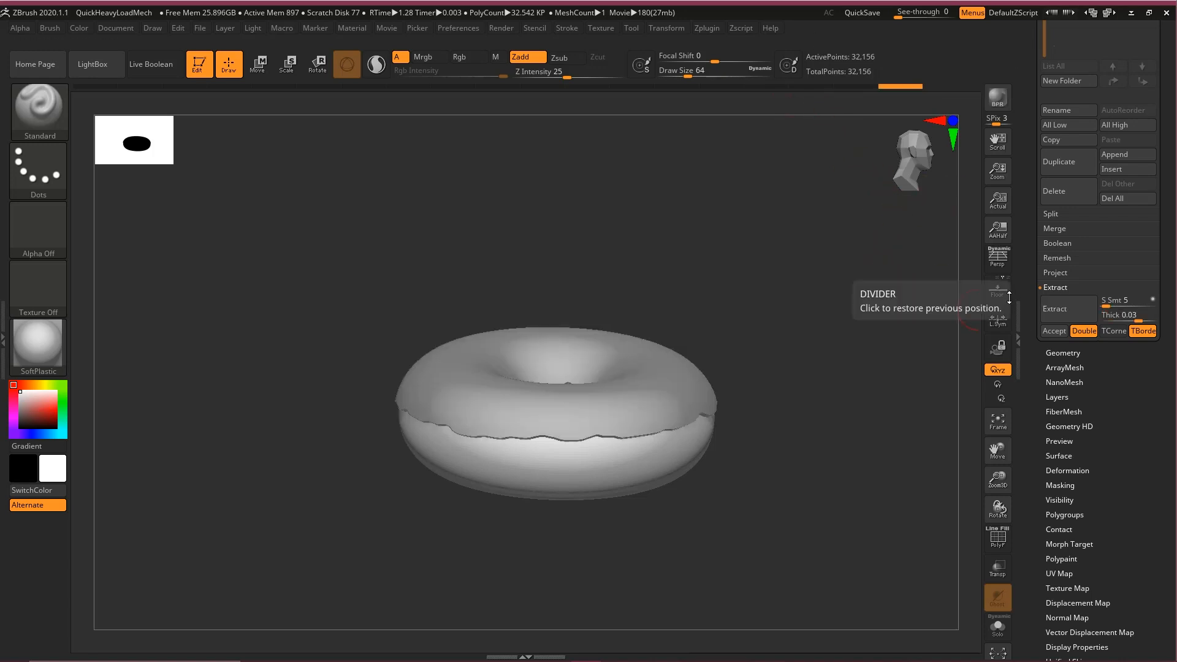
pyautogui.hotkey('ctrl', 'shift')
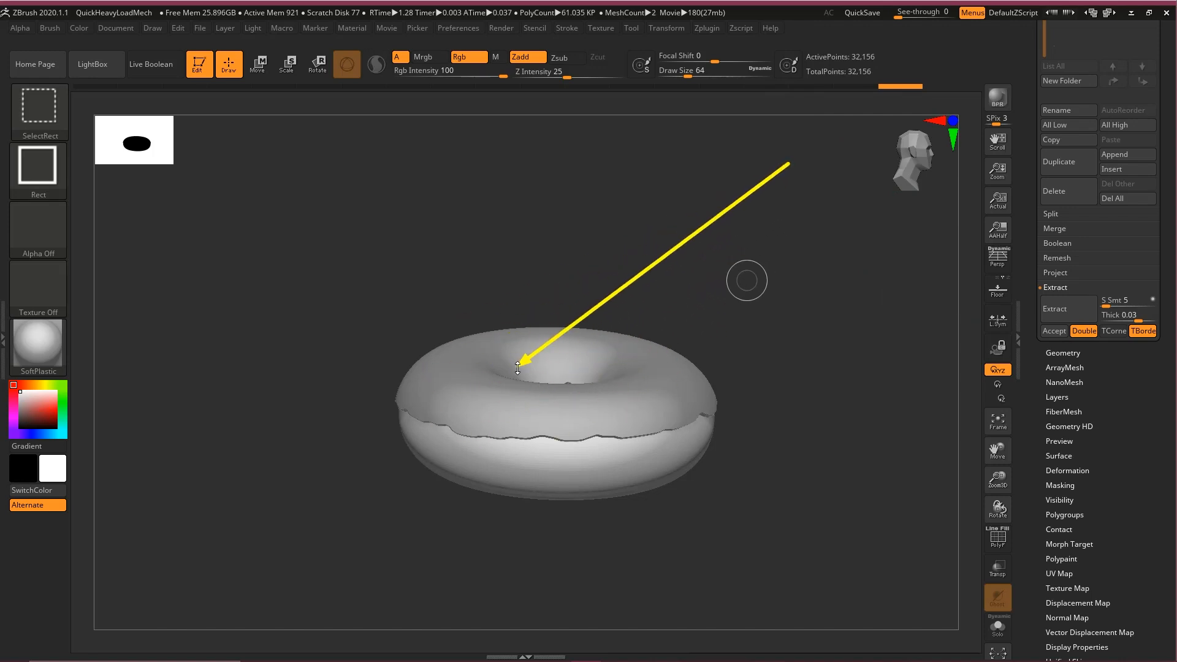
pyautogui.click(1054, 330)
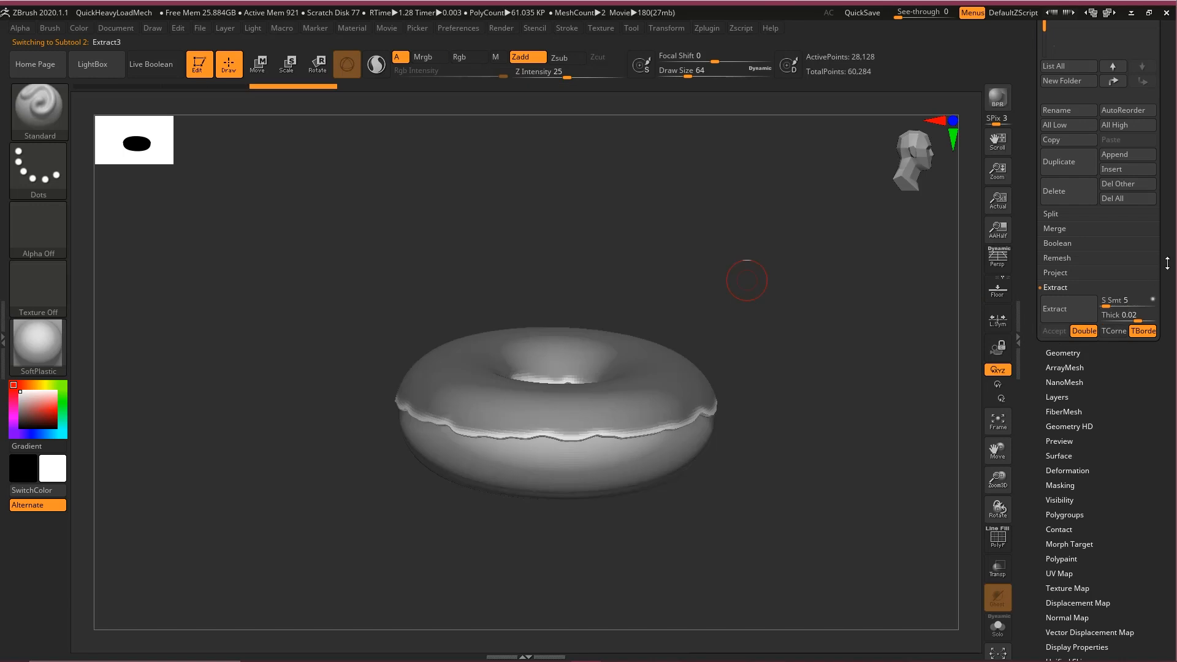
pyautogui.hotkey('ctrl', 'shift')
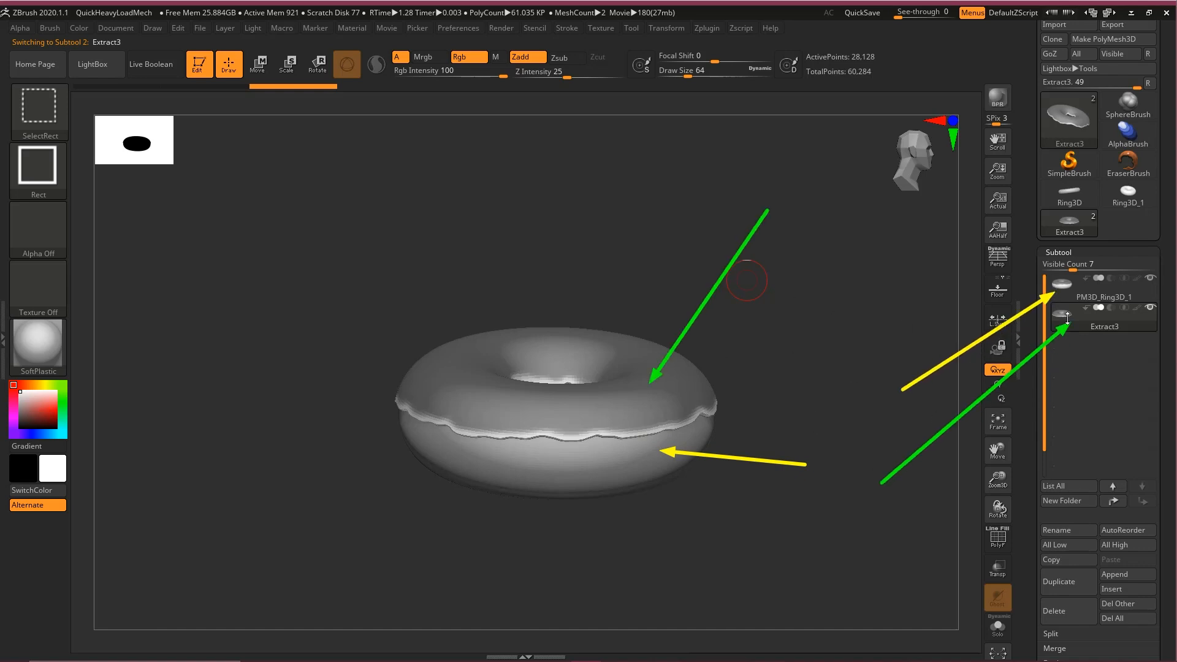
pyautogui.press('Escape')
pyautogui.moveTo(712, 281); pyautogui.dragTo(724, 263)
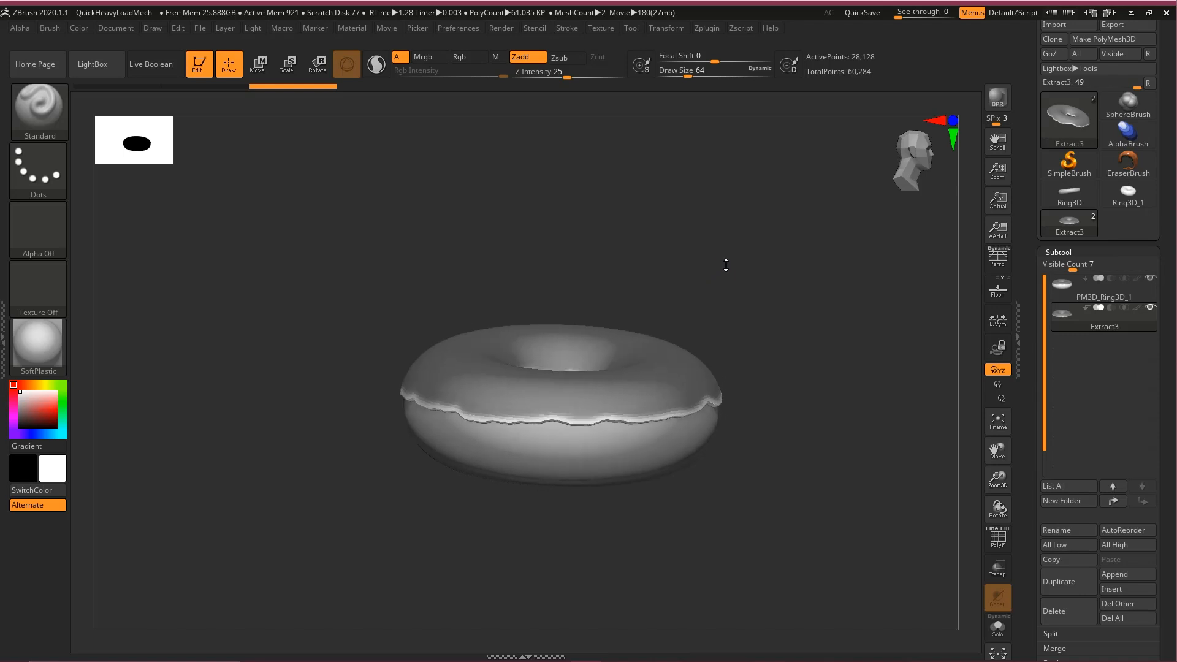
pyautogui.moveTo(776, 194)
pyautogui.mouseDown()
pyautogui.moveTo(635, 399)
pyautogui.moveTo(492, 389)
pyautogui.moveTo(705, 385)
pyautogui.moveTo(550, 391)
pyautogui.moveTo(626, 394)
pyautogui.moveTo(634, 368)
pyautogui.moveTo(475, 357)
pyautogui.moveTo(506, 382)
pyautogui.moveTo(578, 361)
pyautogui.mouseUp()
pyautogui.press('Escape')
# - Clear the mask from the extracted icing shell and examine its border up close
pyautogui.moveTo(649, 277); pyautogui.dragTo(639, 314)
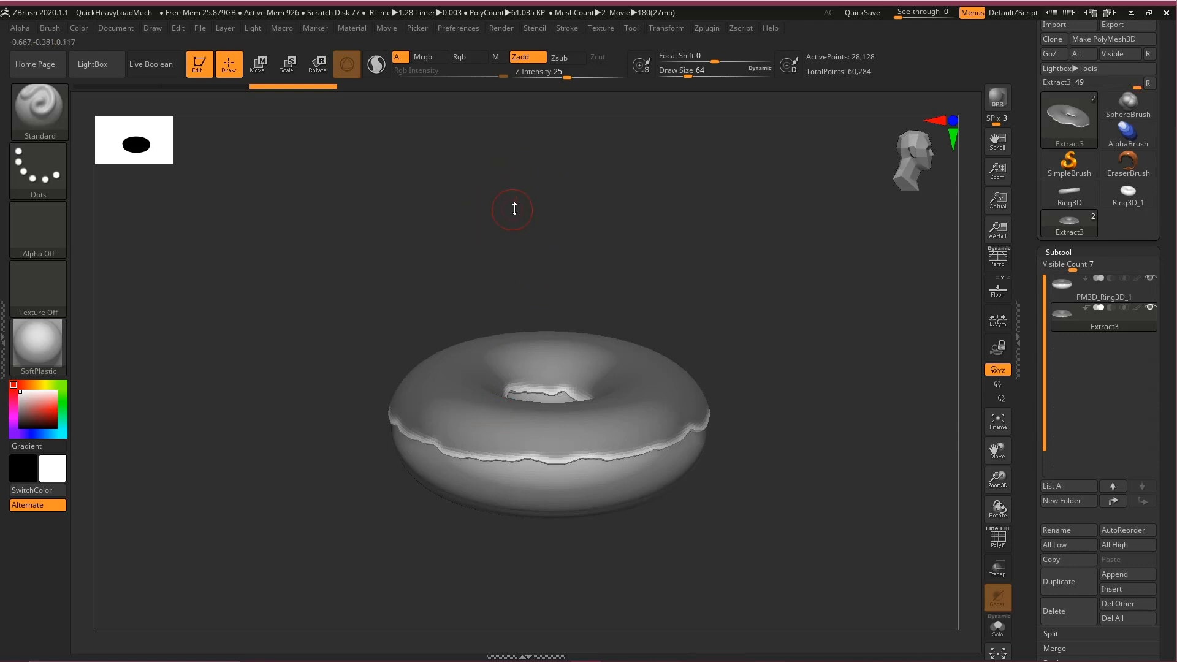
pyautogui.moveTo(475, 169)
pyautogui.keyDown('ctrl'); pyautogui.mouseDown()
pyautogui.moveTo(666, 242)
pyautogui.moveTo(684, 230)
pyautogui.mouseUp(); pyautogui.keyUp('ctrl')
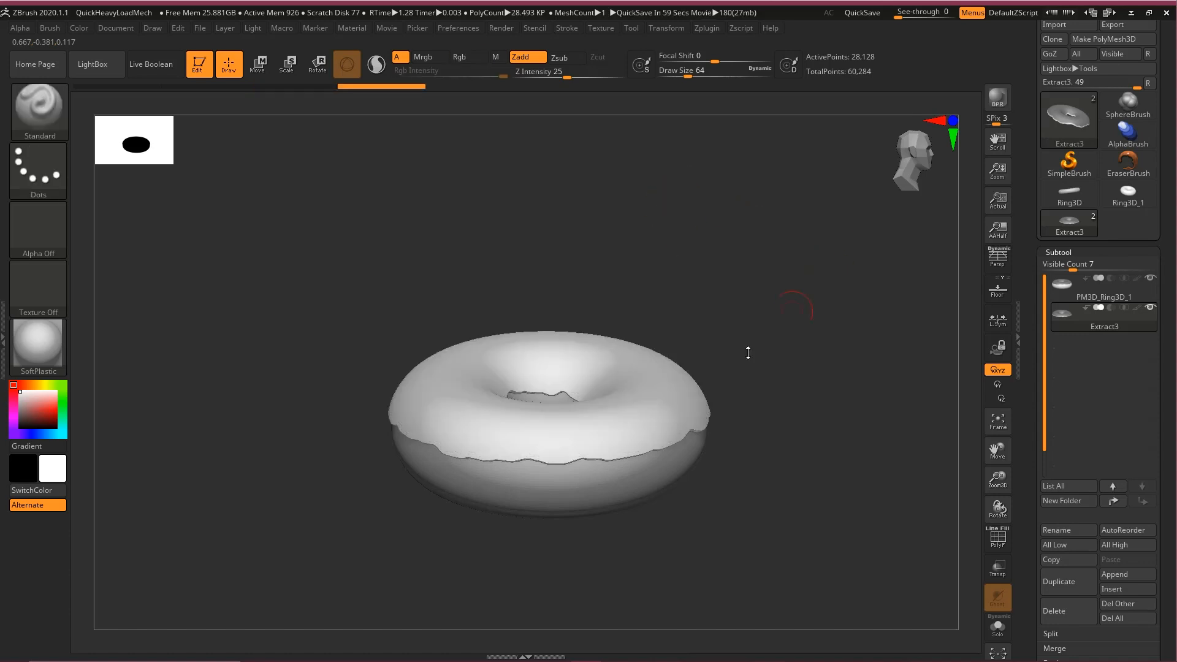
pyautogui.moveTo(748, 352); pyautogui.dragTo(862, 412)
pyautogui.moveTo(911, 360); pyautogui.dragTo(914, 347)
pyautogui.keyDown('alt'); pyautogui.moveTo(914, 348); pyautogui.dragTo(793, 371); pyautogui.keyUp('alt')
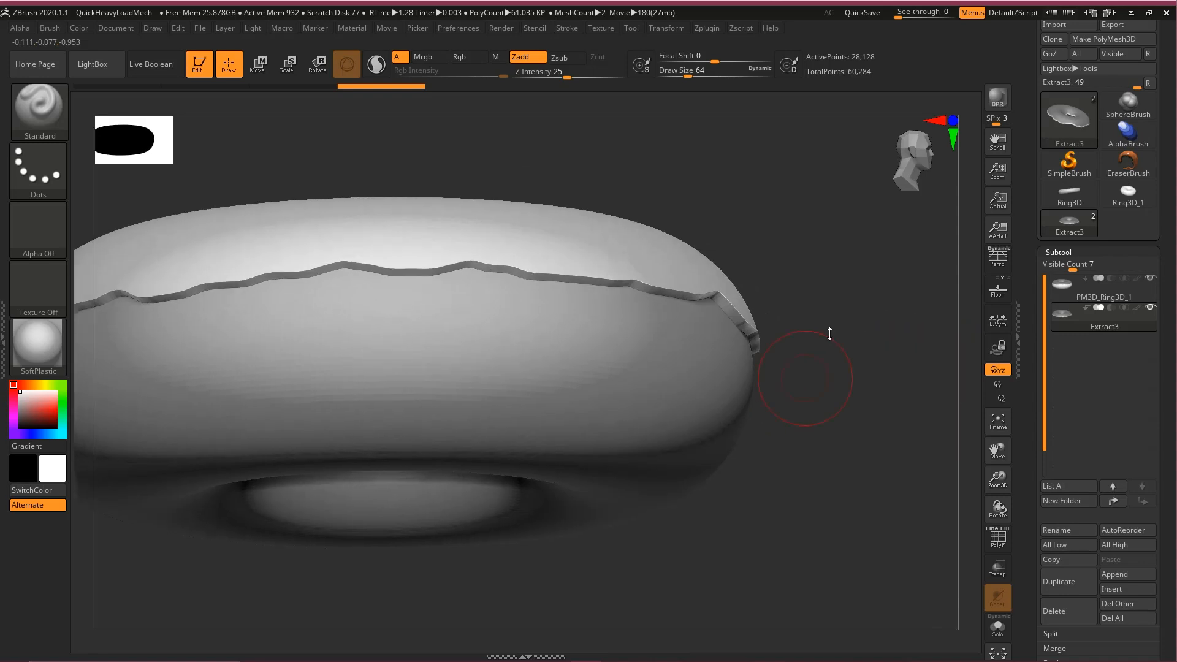
# - Keep the extracted icing as the active subtool and soften its hard border with the Polish deformation
pyautogui.moveTo(858, 167)
pyautogui.keyDown('ctrl'); pyautogui.keyDown('shift'); pyautogui.mouseDown()
pyautogui.moveTo(712, 293)
pyautogui.moveTo(467, 257)
pyautogui.moveTo(715, 284)
pyautogui.moveTo(698, 271)
pyautogui.moveTo(1004, 317)
pyautogui.moveTo(1065, 315)
pyautogui.moveTo(1064, 296)
pyautogui.mouseUp(); pyautogui.keyUp('shift'); pyautogui.keyUp('ctrl')
pyautogui.click(1064, 296)
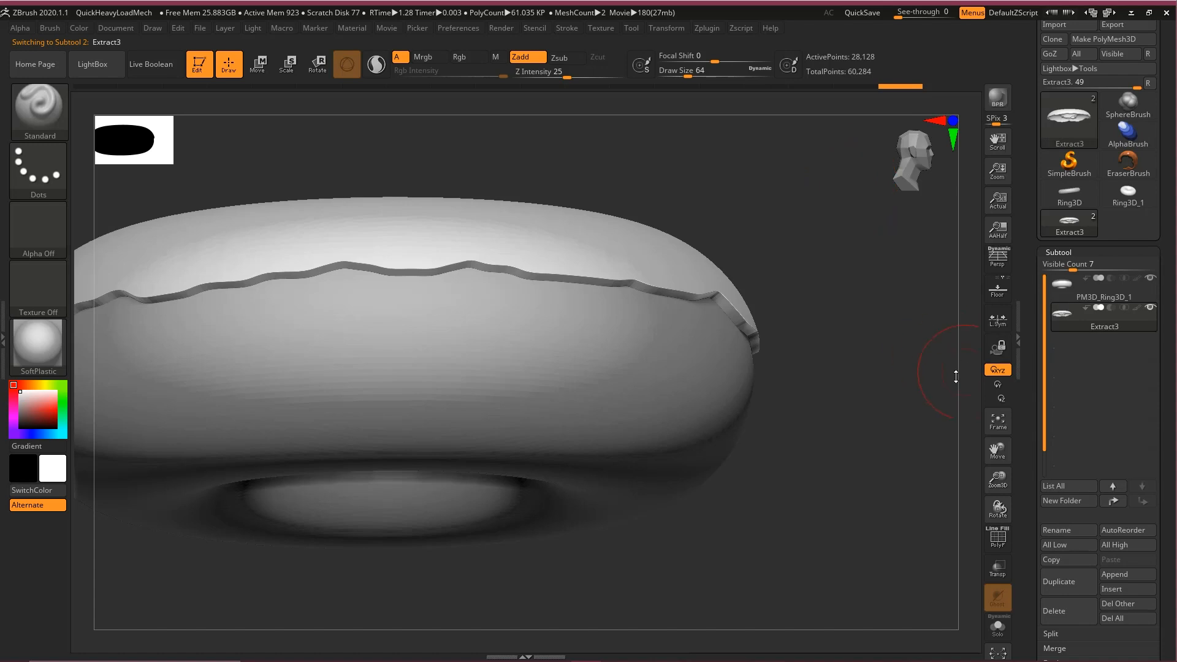
pyautogui.keyDown('ctrl'); pyautogui.keyDown('shift'); pyautogui.moveTo(969, 245); pyautogui.dragTo(593, 246); pyautogui.keyUp('shift'); pyautogui.keyUp('ctrl')
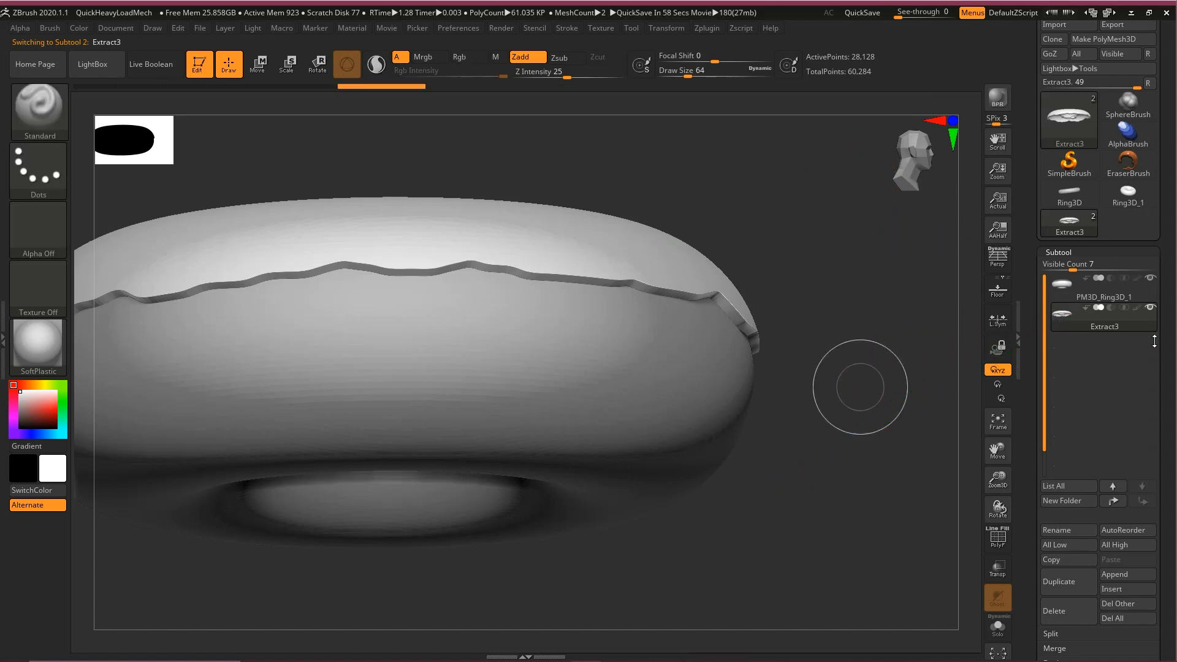
pyautogui.scroll(-10, 1154, 340)
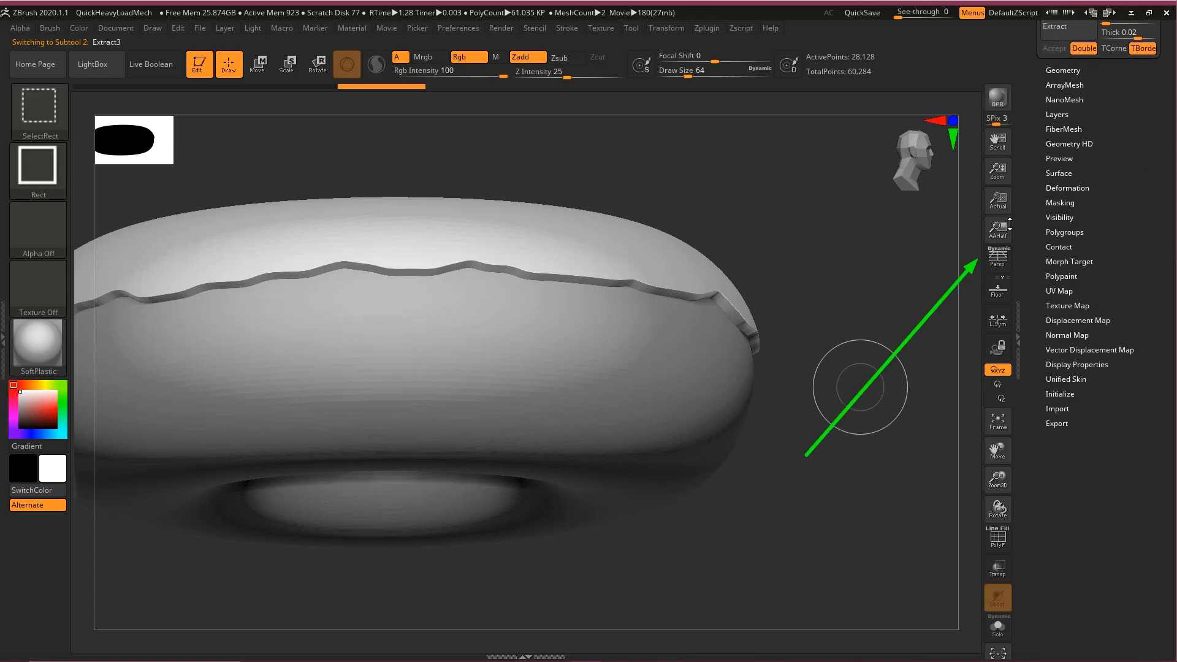
pyautogui.click(1067, 188)
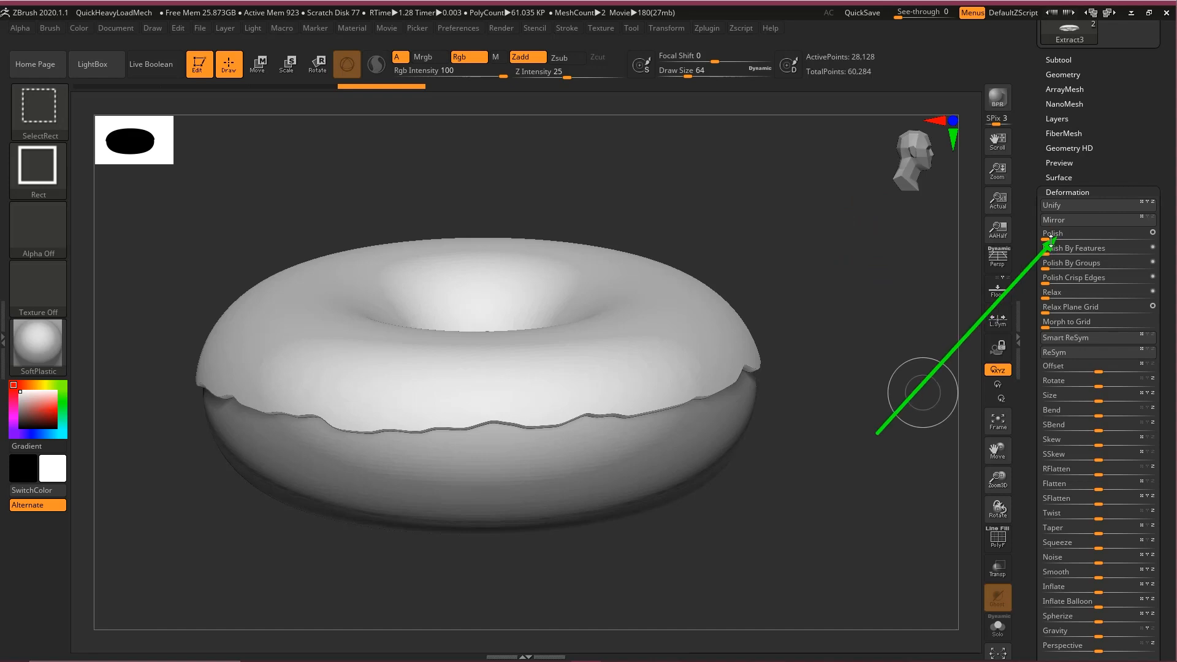
pyautogui.click(1081, 236)
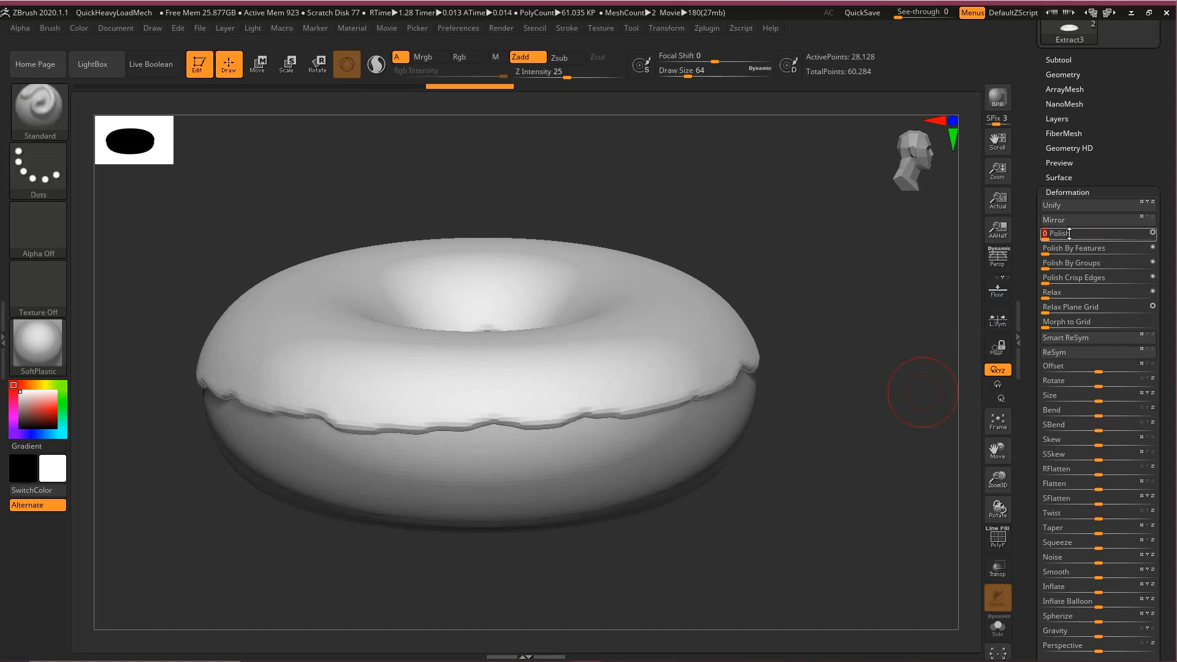
# - Soften the icing's border further with the Polish deformation and check the result around the donut
pyautogui.click(1060, 236)
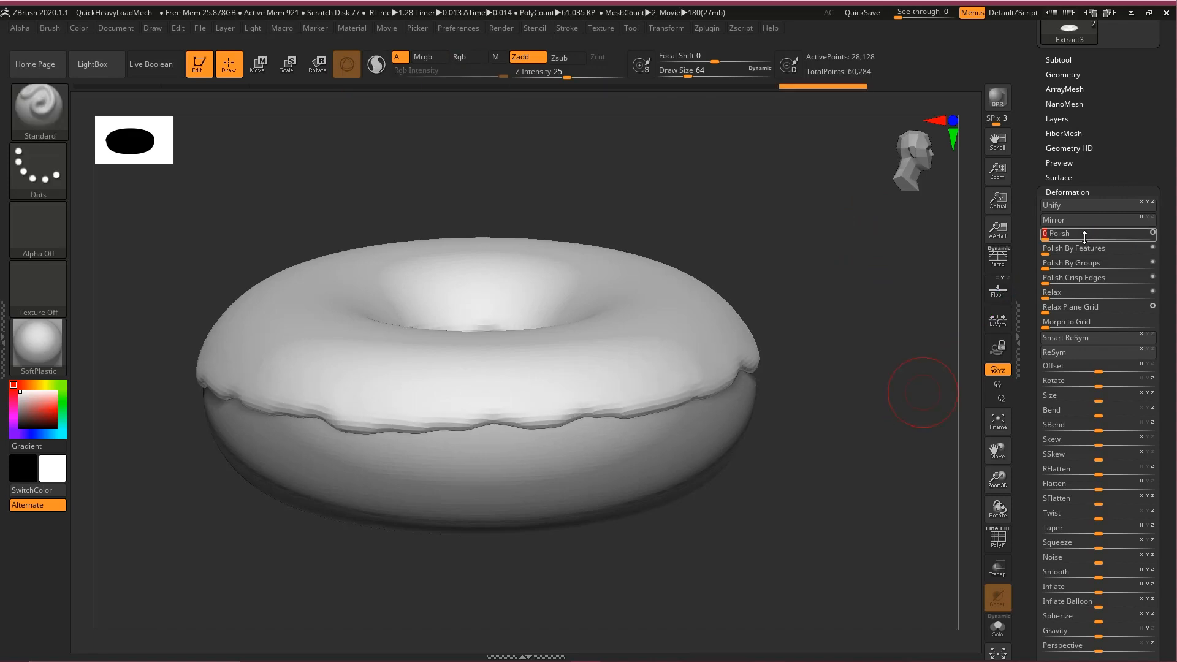
pyautogui.moveTo(1078, 237); pyautogui.dragTo(1090, 238)
pyautogui.moveTo(764, 239)
pyautogui.mouseDown()
pyautogui.moveTo(799, 232)
pyautogui.moveTo(751, 250)
pyautogui.moveTo(766, 234)
pyautogui.moveTo(748, 298)
pyautogui.moveTo(755, 231)
pyautogui.mouseUp()
pyautogui.keyDown('alt'); pyautogui.moveTo(762, 239); pyautogui.dragTo(842, 308); pyautogui.keyUp('alt')
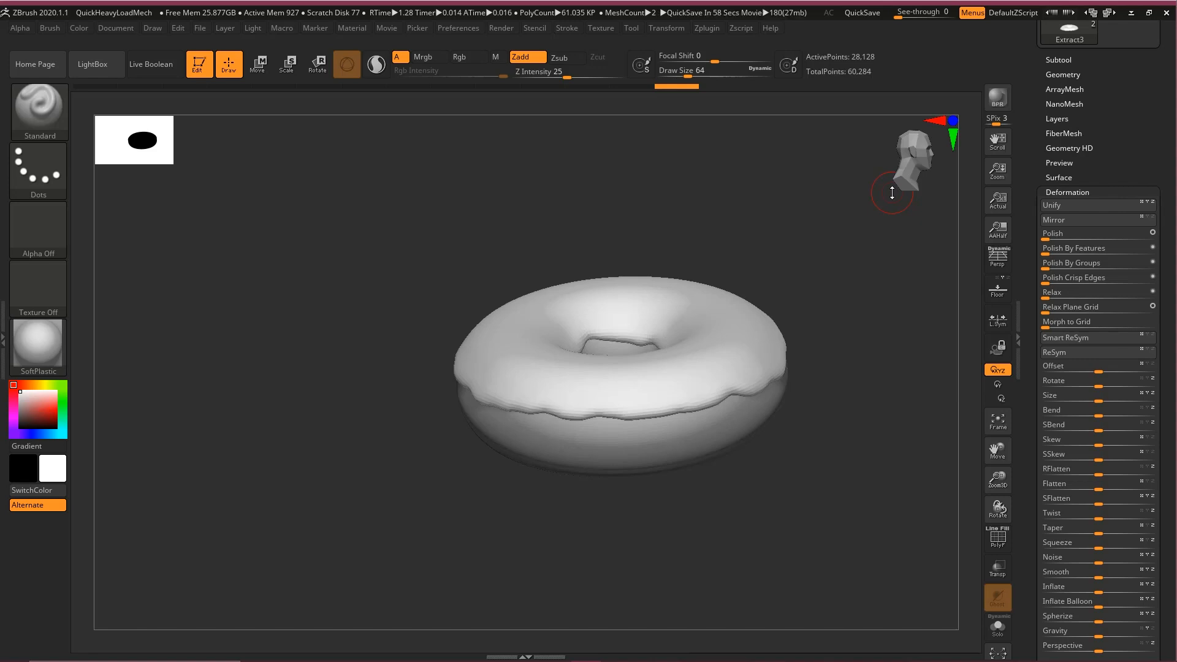
pyautogui.hotkey('ctrl', 'shift')
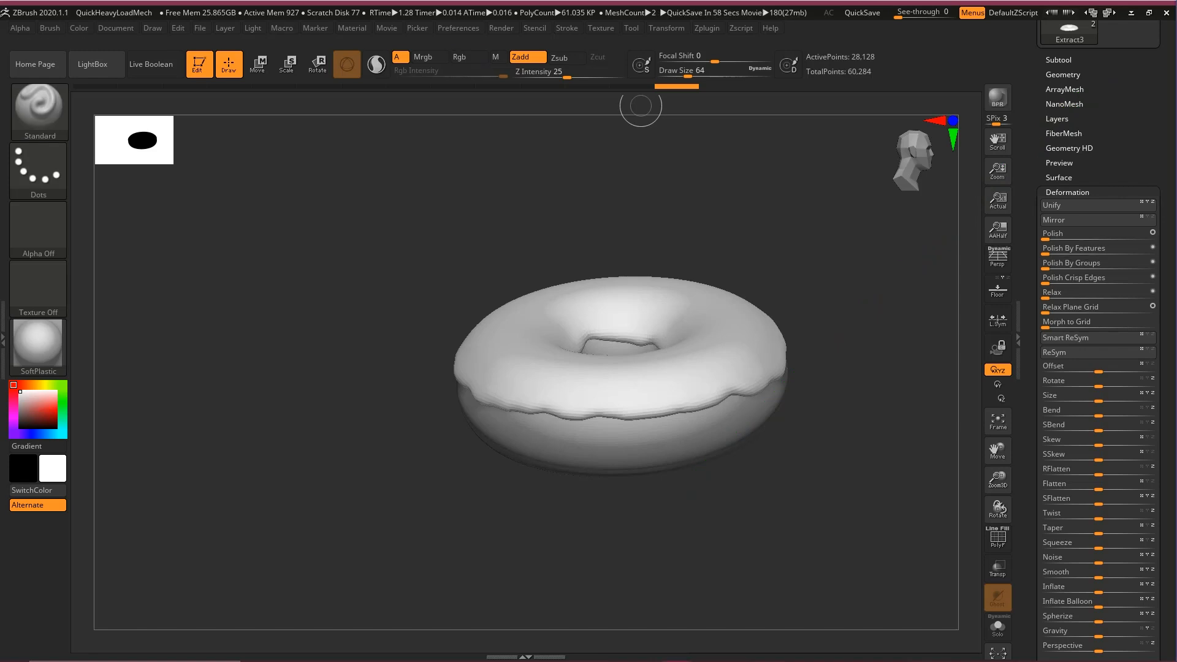
pyautogui.keyDown('shift'); pyautogui.moveTo(762, 258); pyautogui.dragTo(808, 214); pyautogui.keyUp('shift')
pyautogui.keyDown('alt'); pyautogui.moveTo(723, 243); pyautogui.dragTo(740, 250); pyautogui.keyUp('alt')
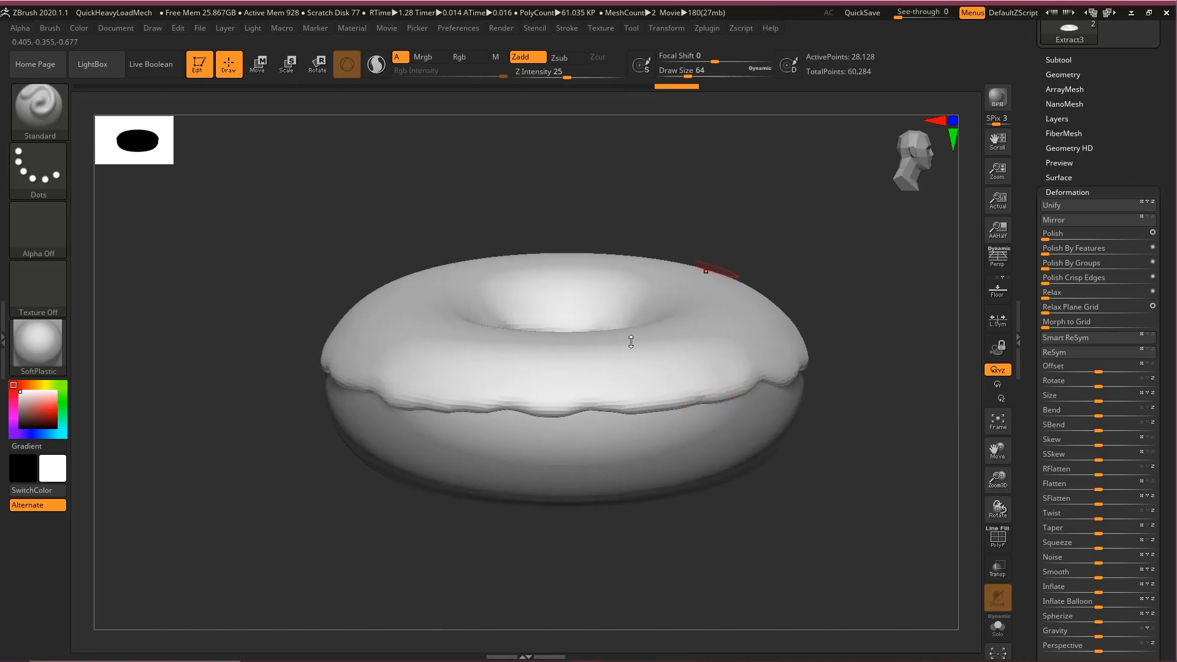
# - Choose the Inflat brush and swell the icing along its front border
pyautogui.hotkey('ctrl', 'shift')
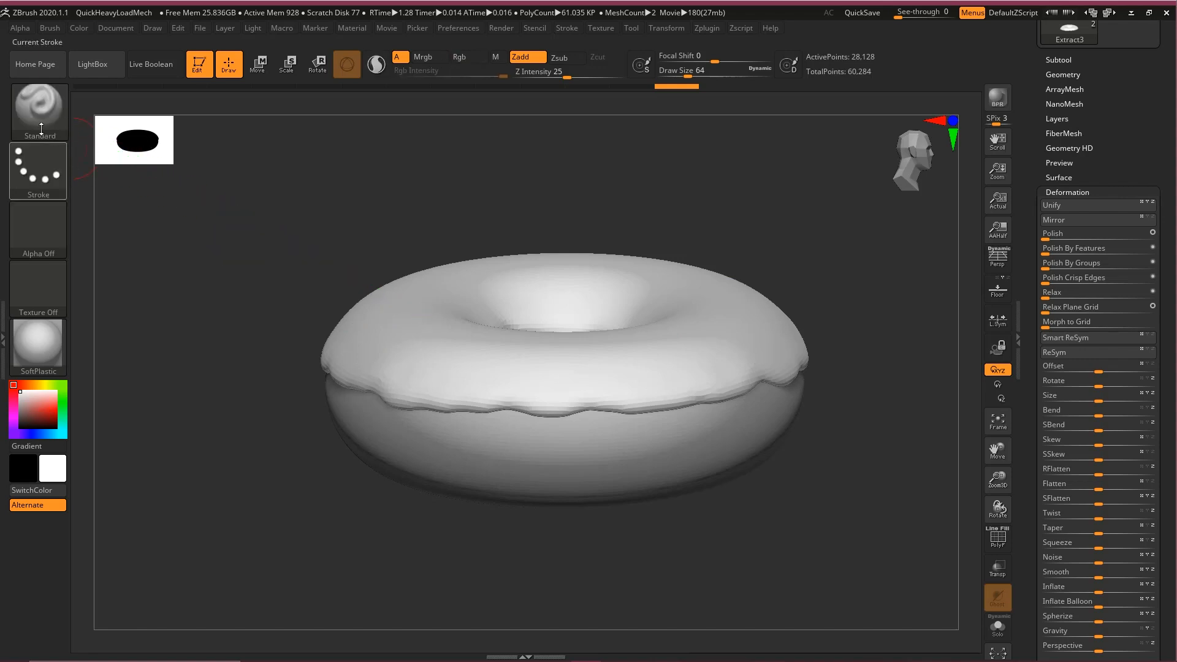
pyautogui.click(29, 115)
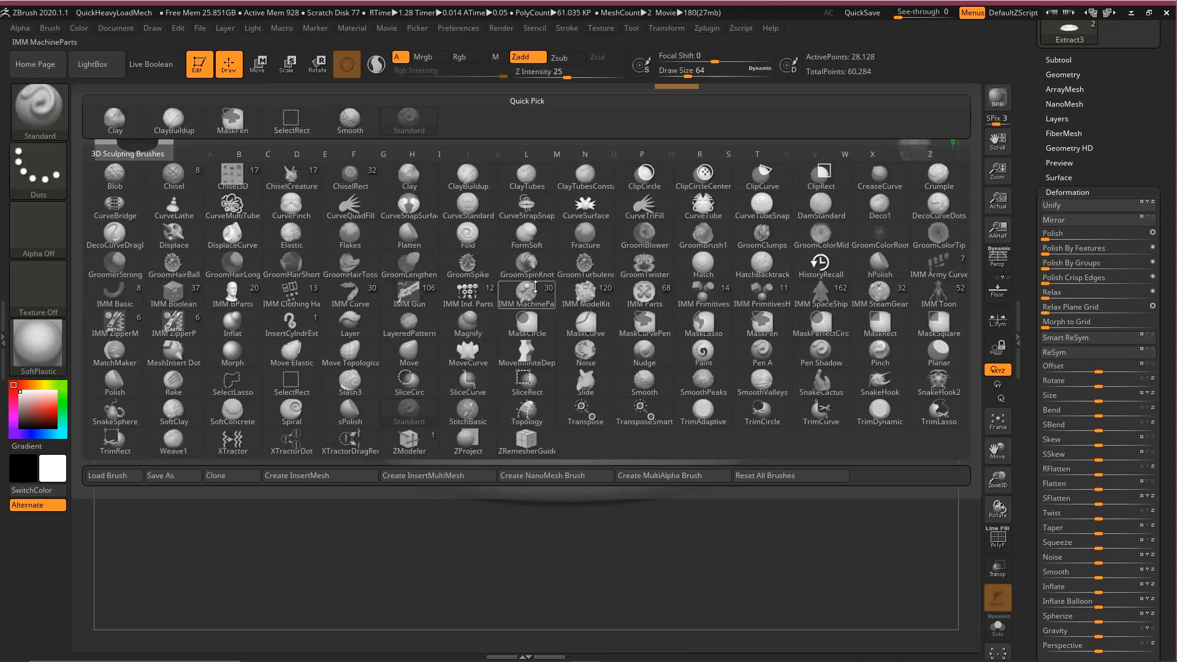
pyautogui.moveTo(534, 291)
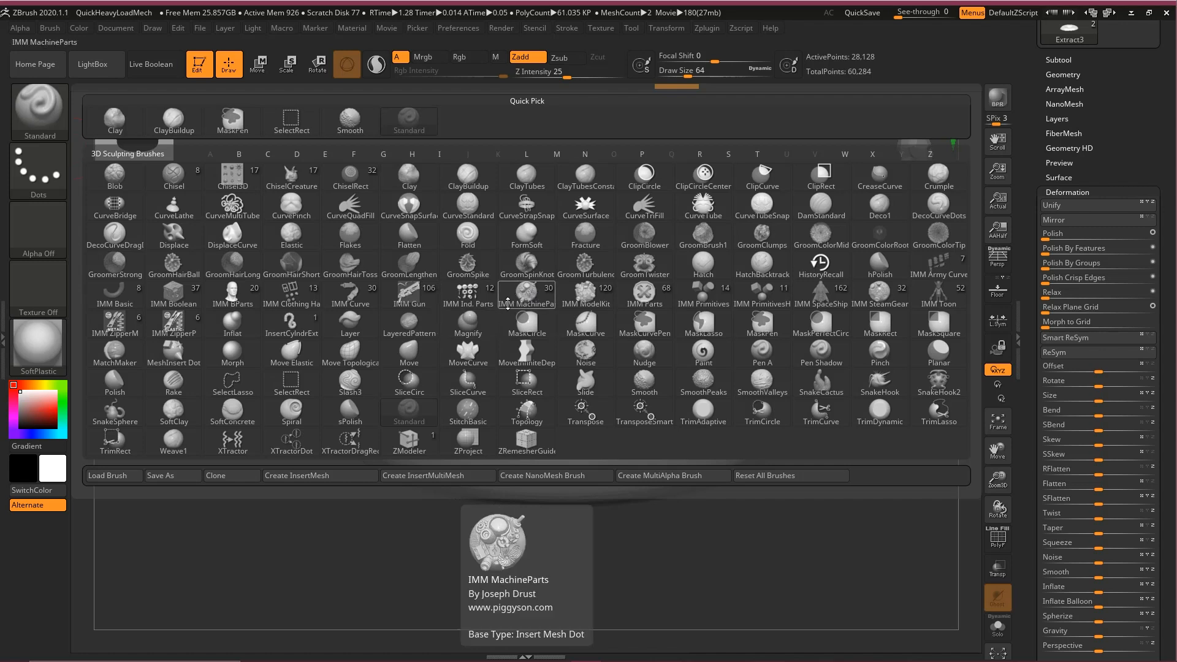
pyautogui.moveTo(480, 334)
pyautogui.moveTo(421, 298)
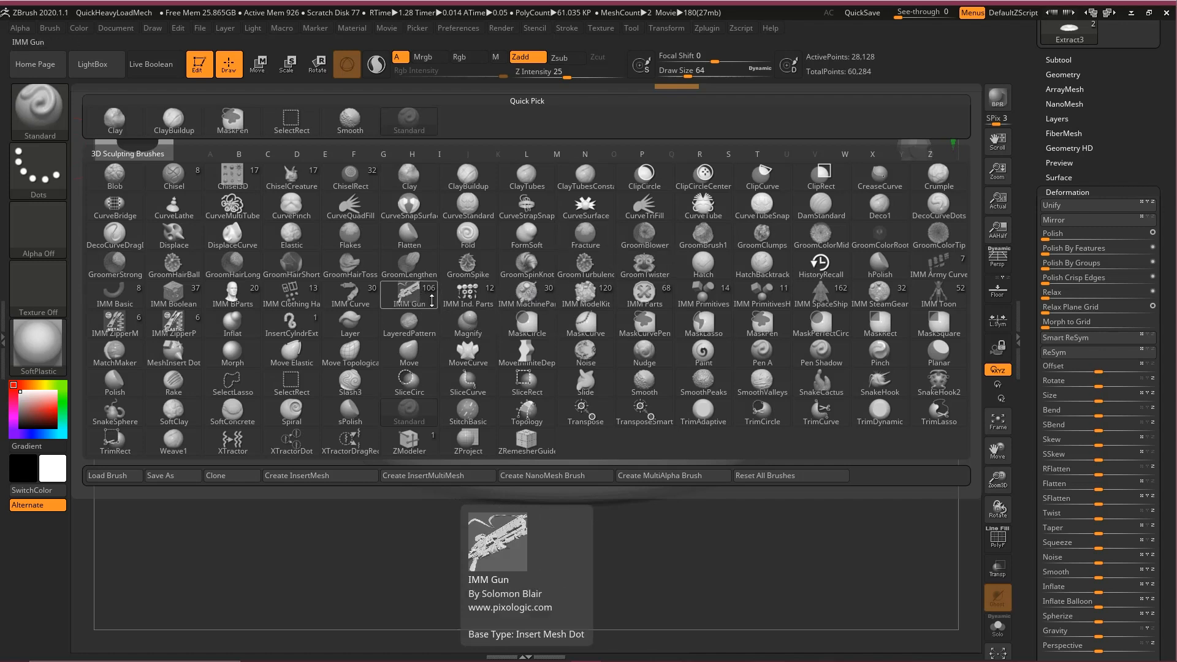
pyautogui.press('i')
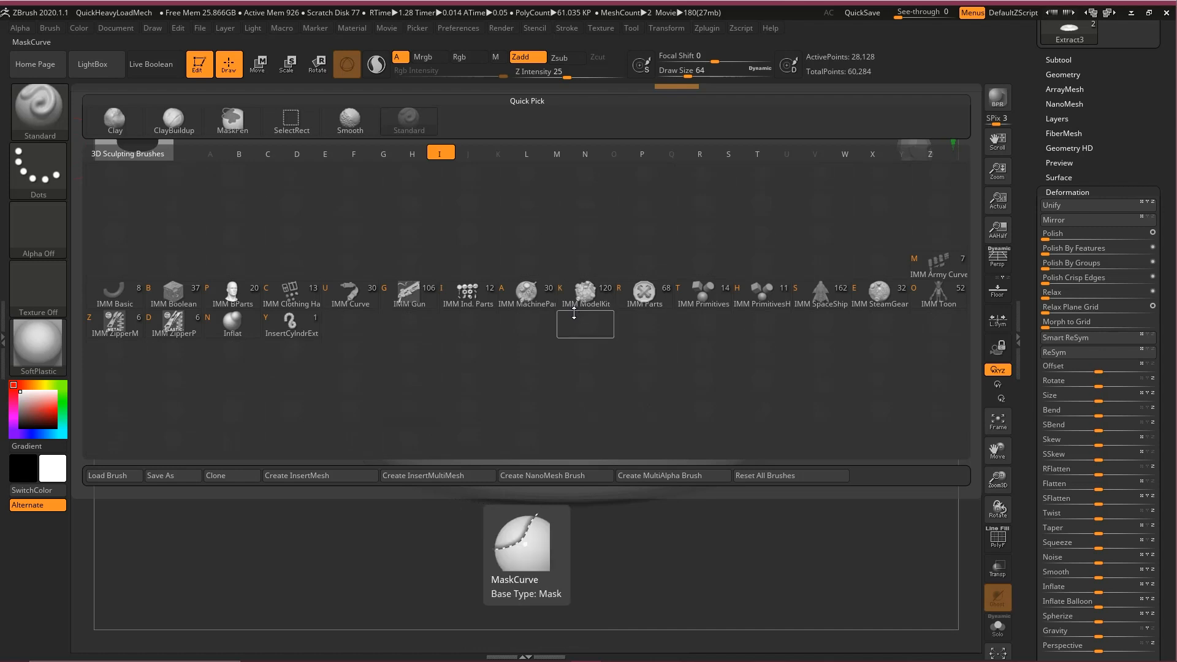
pyautogui.click(235, 322)
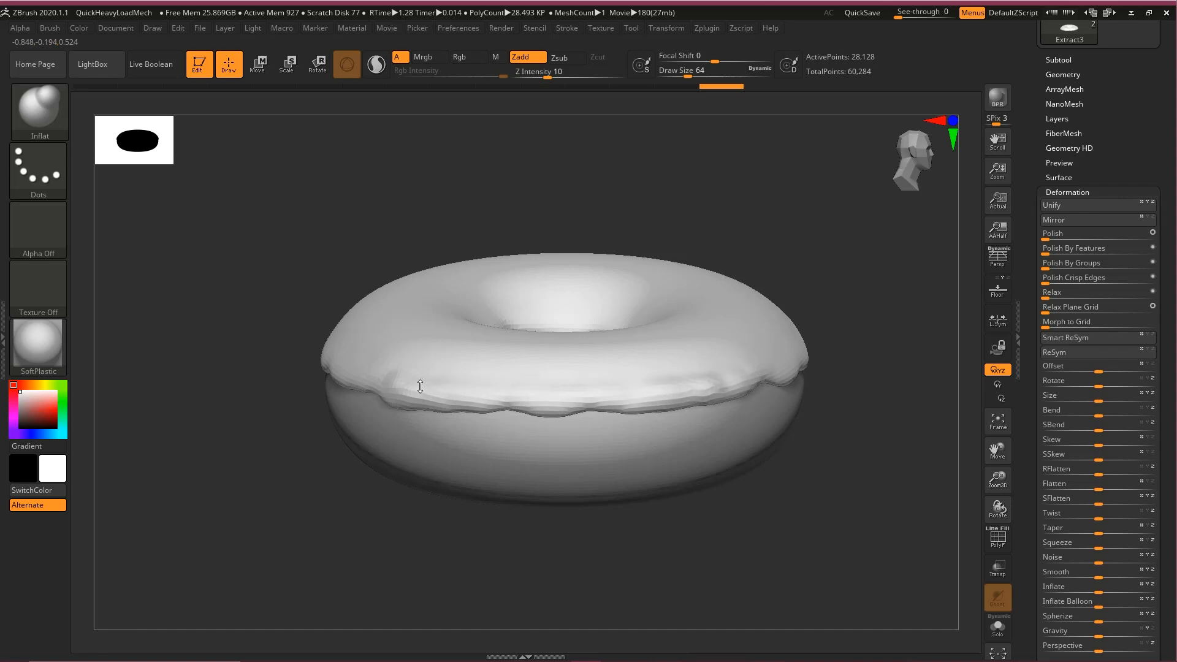
# - Smooth the uneven bumps that the inflating left along the icing's front border
pyautogui.keyDown('alt'); pyautogui.moveTo(427, 261); pyautogui.dragTo(435, 270); pyautogui.keyUp('alt')
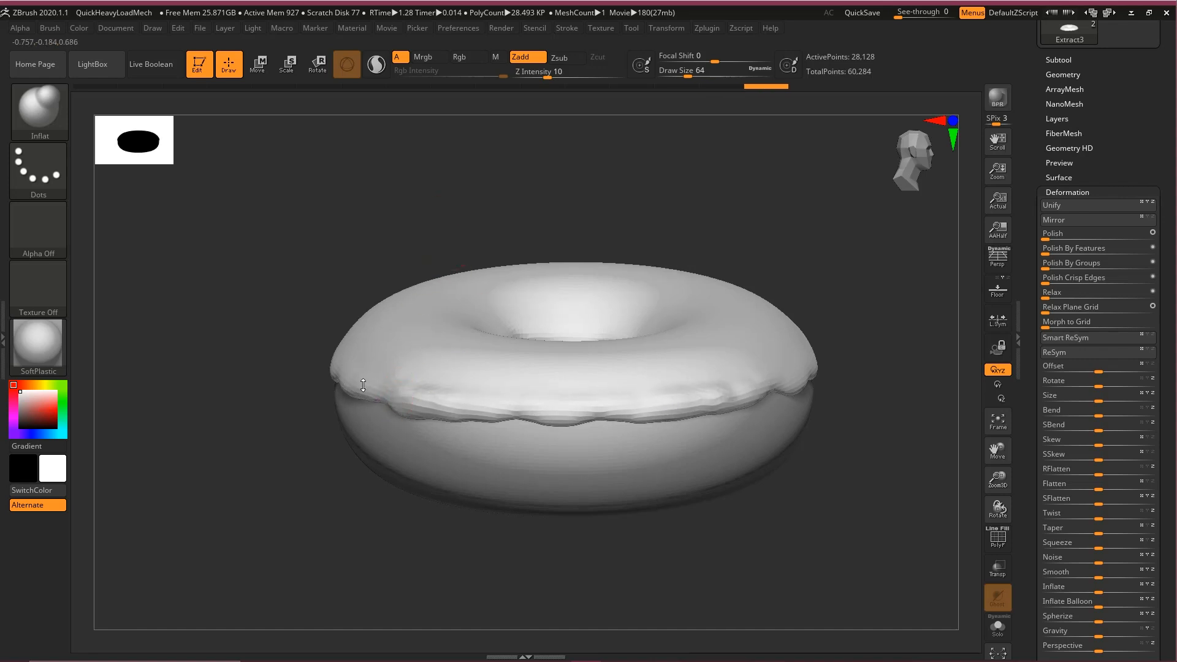
pyautogui.press('shift')
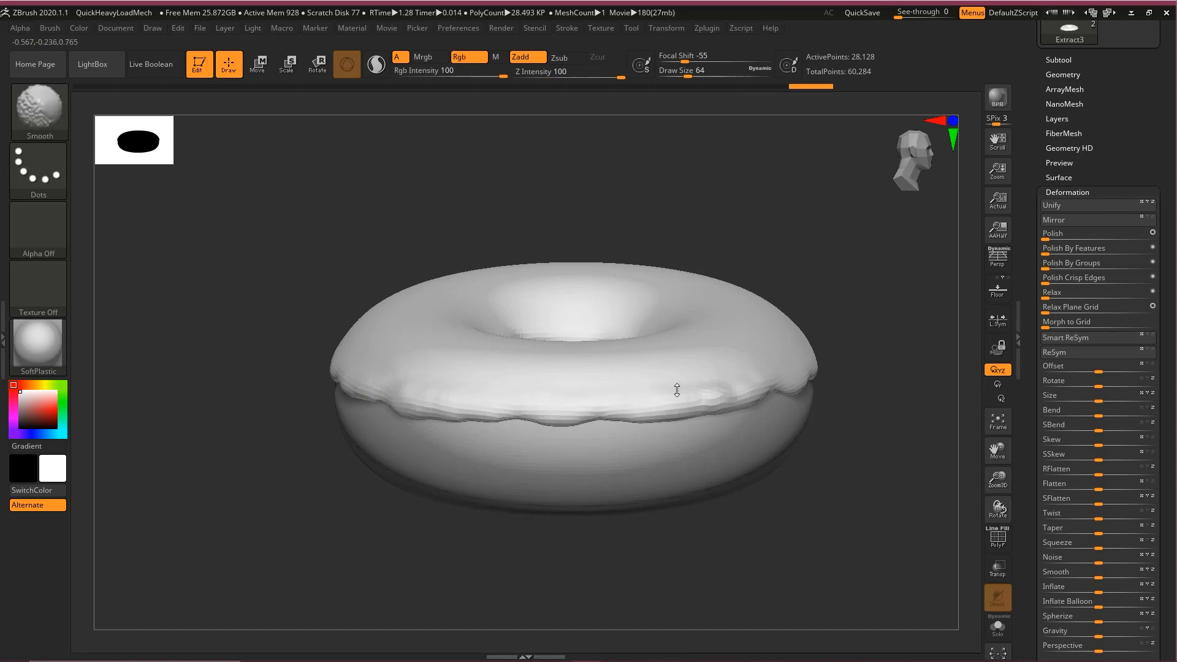
pyautogui.keyDown('alt'); pyautogui.moveTo(781, 269); pyautogui.dragTo(731, 280); pyautogui.keyUp('alt')
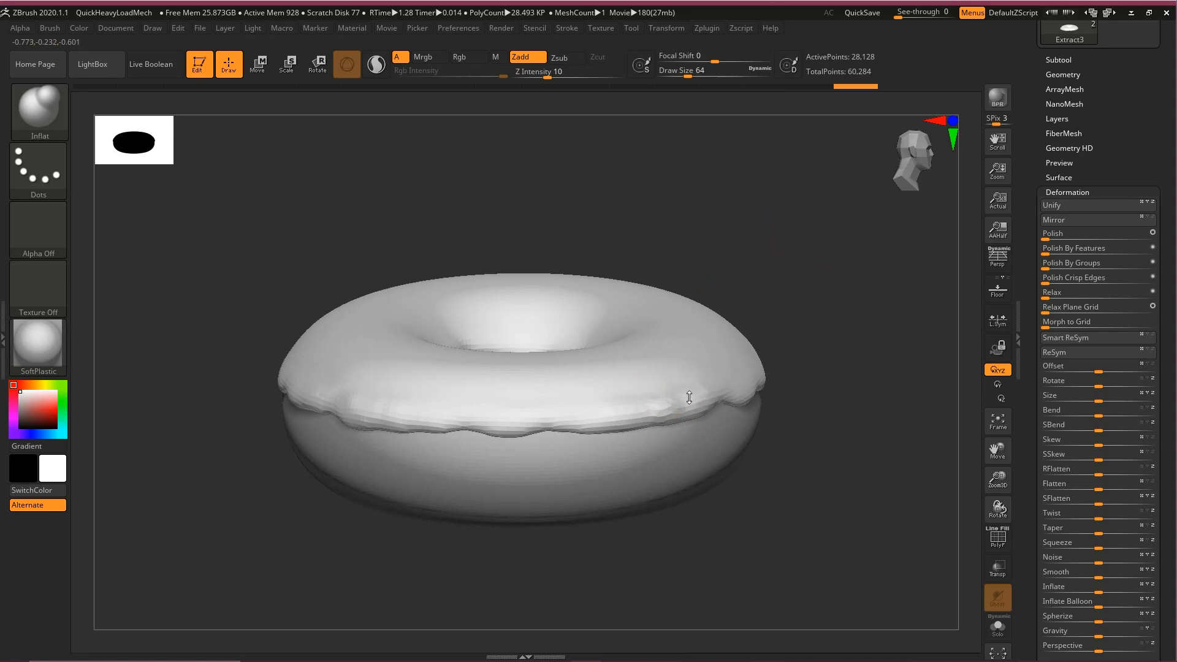
pyautogui.moveTo(827, 296); pyautogui.dragTo(757, 347)
pyautogui.keyDown('shift'); pyautogui.moveTo(719, 385); pyautogui.dragTo(702, 394); pyautogui.keyUp('shift')
pyautogui.keyDown('alt'); pyautogui.moveTo(838, 194); pyautogui.dragTo(690, 218); pyautogui.keyUp('alt')
# - Set the draw size to 116 and inflate the icing's outer border with broader strokes, starting along the front
pyautogui.moveTo(610, 379)
pyautogui.keyDown('ctrl'); pyautogui.keyDown('shift'); pyautogui.mouseDown()
pyautogui.moveTo(696, 93)
pyautogui.moveTo(681, 83)
pyautogui.moveTo(698, 79)
pyautogui.mouseUp(); pyautogui.keyUp('shift'); pyautogui.keyUp('ctrl')
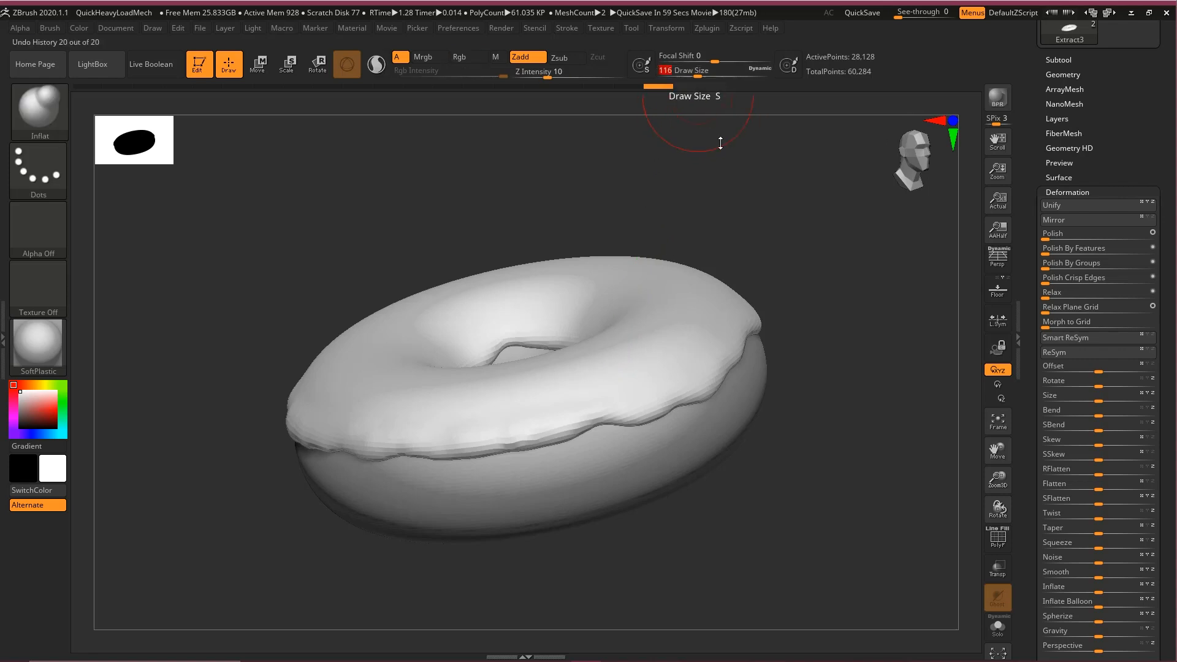
pyautogui.keyDown('shift'); pyautogui.moveTo(732, 166); pyautogui.dragTo(756, 208); pyautogui.keyUp('shift')
pyautogui.moveTo(720, 296)
pyautogui.keyDown('alt'); pyautogui.mouseDown()
pyautogui.moveTo(738, 268)
pyautogui.moveTo(734, 306)
pyautogui.mouseUp(); pyautogui.keyUp('alt')
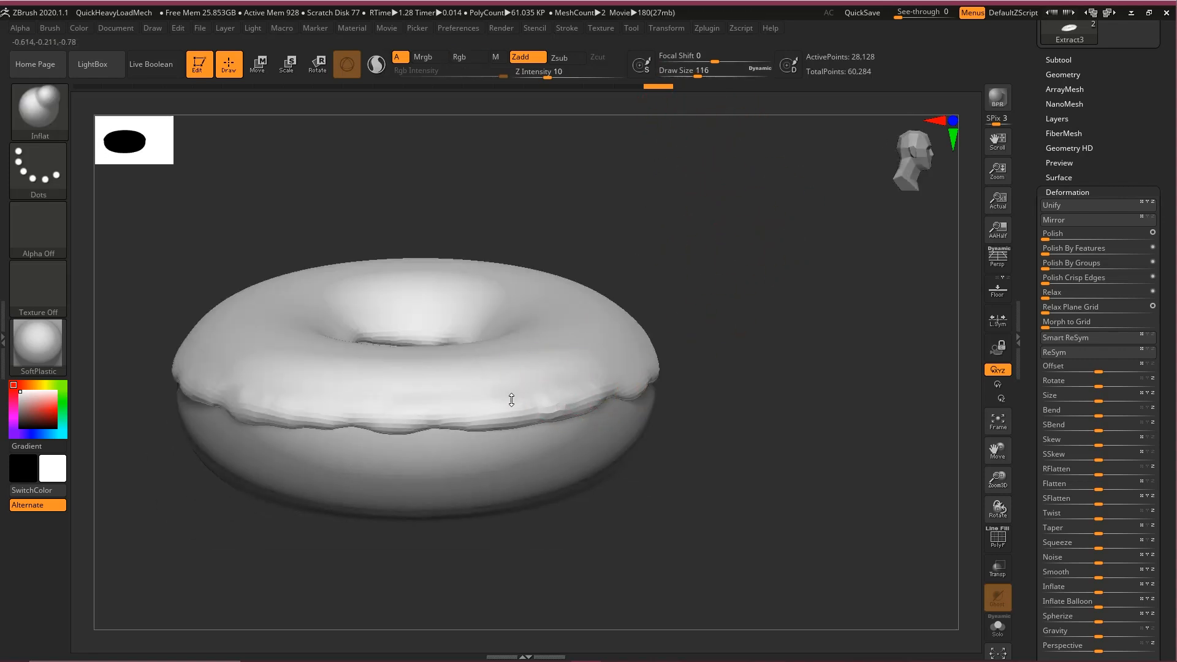
pyautogui.moveTo(511, 400); pyautogui.dragTo(631, 367)
pyautogui.moveTo(760, 270); pyautogui.dragTo(724, 294)
pyautogui.moveTo(619, 383); pyautogui.dragTo(723, 343)
pyautogui.keyDown('alt'); pyautogui.moveTo(808, 217); pyautogui.dragTo(709, 342); pyautogui.keyUp('alt')
pyautogui.moveTo(782, 211)
pyautogui.keyDown('shift'); pyautogui.mouseDown()
pyautogui.moveTo(762, 229)
pyautogui.moveTo(724, 231)
pyautogui.moveTo(654, 213)
pyautogui.mouseUp(); pyautogui.keyUp('shift')
pyautogui.moveTo(504, 408); pyautogui.dragTo(708, 409)
pyautogui.moveTo(840, 357); pyautogui.dragTo(806, 393)
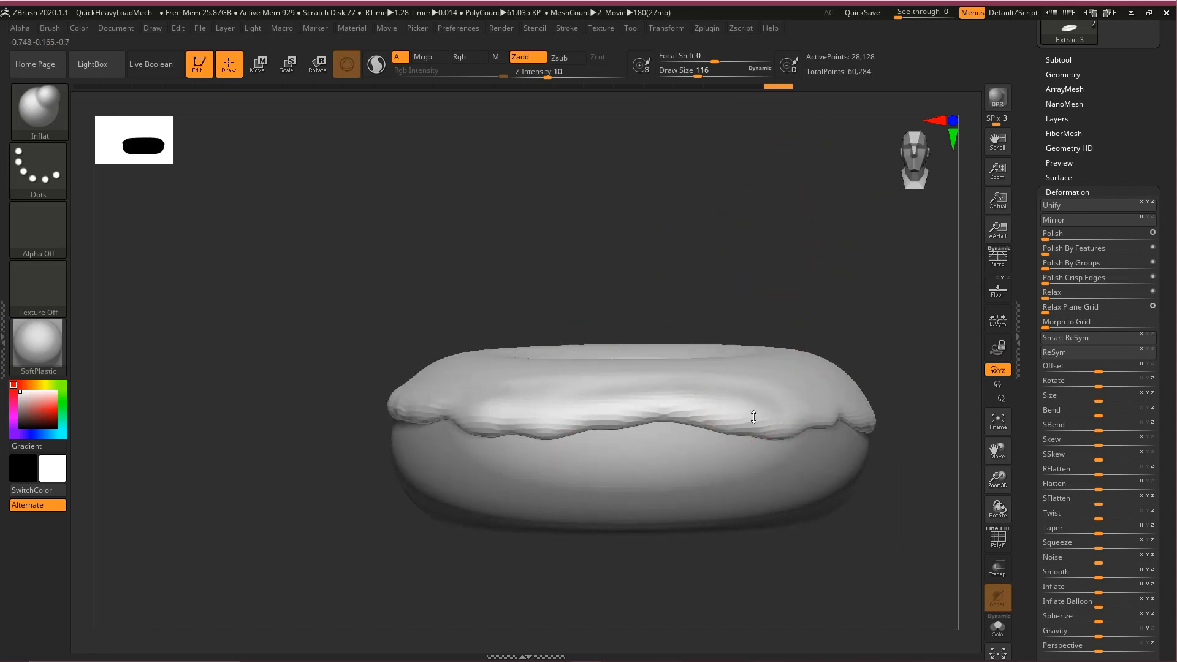
# - Continue inflating the icing's drips along the side of the donut and smooth the swollen area
pyautogui.moveTo(884, 321); pyautogui.dragTo(696, 371)
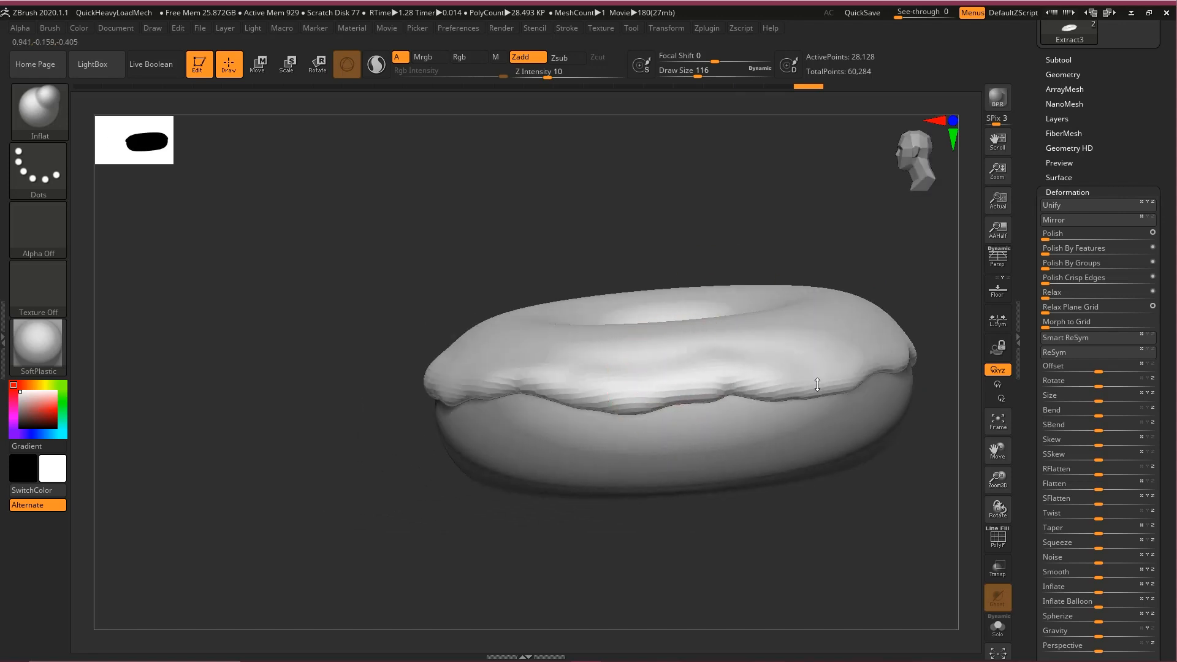
pyautogui.moveTo(817, 385); pyautogui.dragTo(832, 381)
pyautogui.keyDown('alt'); pyautogui.moveTo(872, 256); pyautogui.dragTo(681, 279); pyautogui.keyUp('alt')
pyautogui.moveTo(660, 391); pyautogui.dragTo(833, 356)
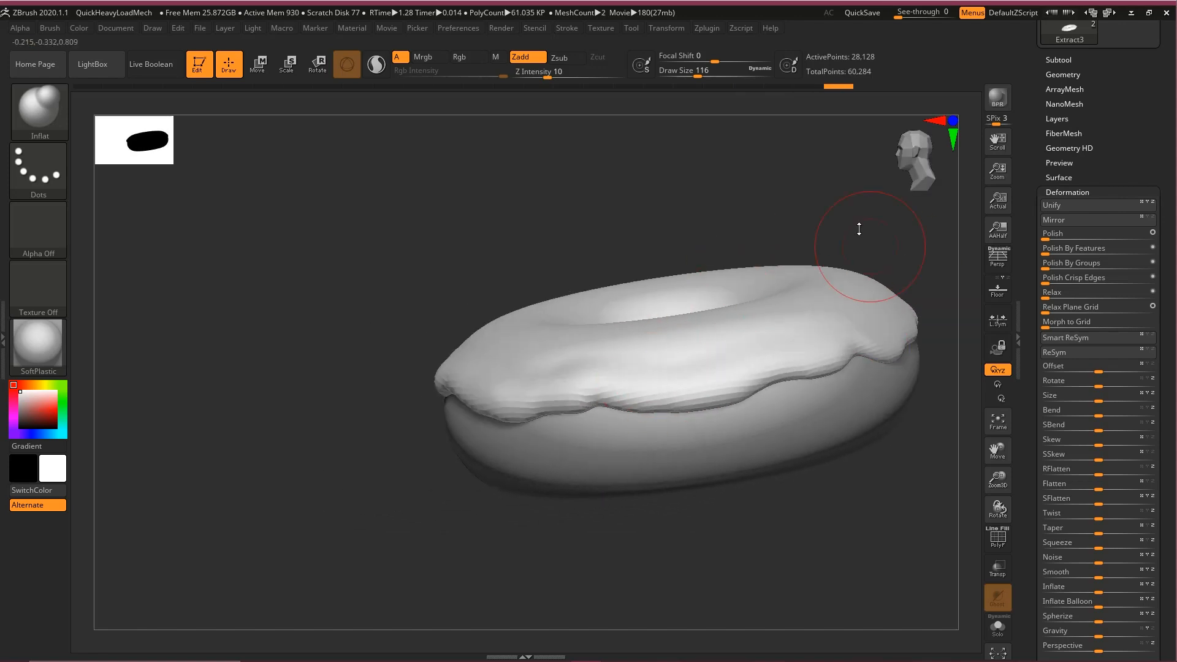
pyautogui.moveTo(858, 229)
pyautogui.keyDown('shift'); pyautogui.mouseDown()
pyautogui.moveTo(717, 245)
pyautogui.moveTo(729, 375)
pyautogui.mouseUp(); pyautogui.keyUp('shift')
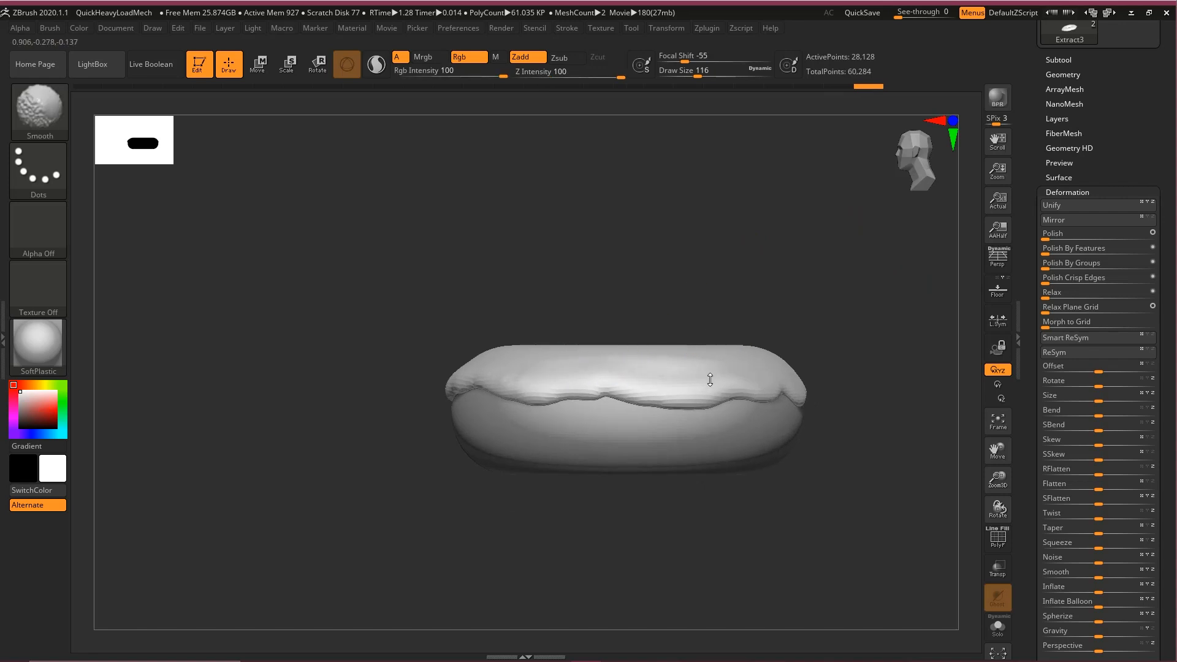
# - Swell the remaining stretches of the icing's outer border around the donut and even out the lumps
pyautogui.moveTo(815, 270)
pyautogui.mouseDown()
pyautogui.moveTo(774, 294)
pyautogui.moveTo(729, 296)
pyautogui.mouseUp()
pyautogui.keyDown('alt'); pyautogui.moveTo(833, 249); pyautogui.dragTo(776, 254); pyautogui.keyUp('alt')
pyautogui.moveTo(606, 397); pyautogui.dragTo(752, 399)
pyautogui.keyDown('alt'); pyautogui.moveTo(844, 286); pyautogui.dragTo(729, 297); pyautogui.keyUp('alt')
pyautogui.moveTo(730, 297); pyautogui.dragTo(679, 303)
pyautogui.moveTo(638, 407); pyautogui.dragTo(754, 391)
pyautogui.keyDown('alt'); pyautogui.moveTo(830, 316); pyautogui.dragTo(756, 332); pyautogui.keyUp('alt')
pyautogui.keyDown('shift'); pyautogui.moveTo(726, 392); pyautogui.dragTo(582, 414); pyautogui.keyUp('shift')
# - Inflate the icing's inner border around the donut's central hole
pyautogui.moveTo(764, 205)
pyautogui.mouseDown()
pyautogui.moveTo(756, 257)
pyautogui.moveTo(699, 282)
pyautogui.mouseUp()
pyautogui.moveTo(584, 315)
pyautogui.mouseDown()
pyautogui.moveTo(509, 310)
pyautogui.moveTo(450, 326)
pyautogui.mouseUp()
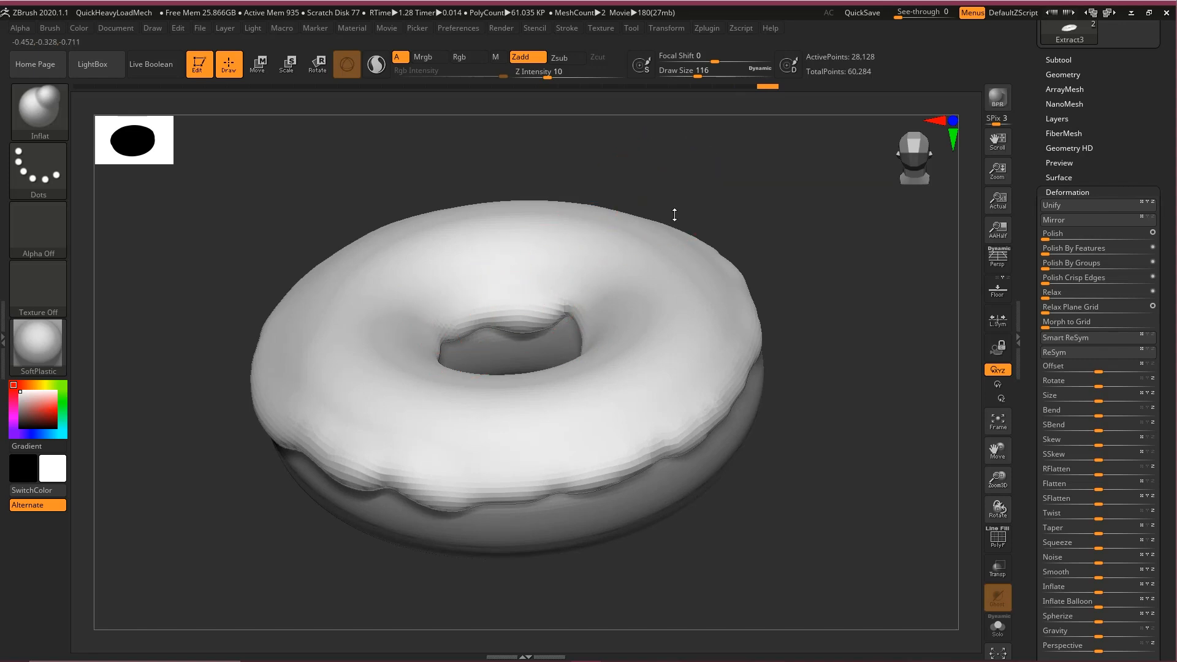
pyautogui.moveTo(674, 214); pyautogui.dragTo(554, 386)
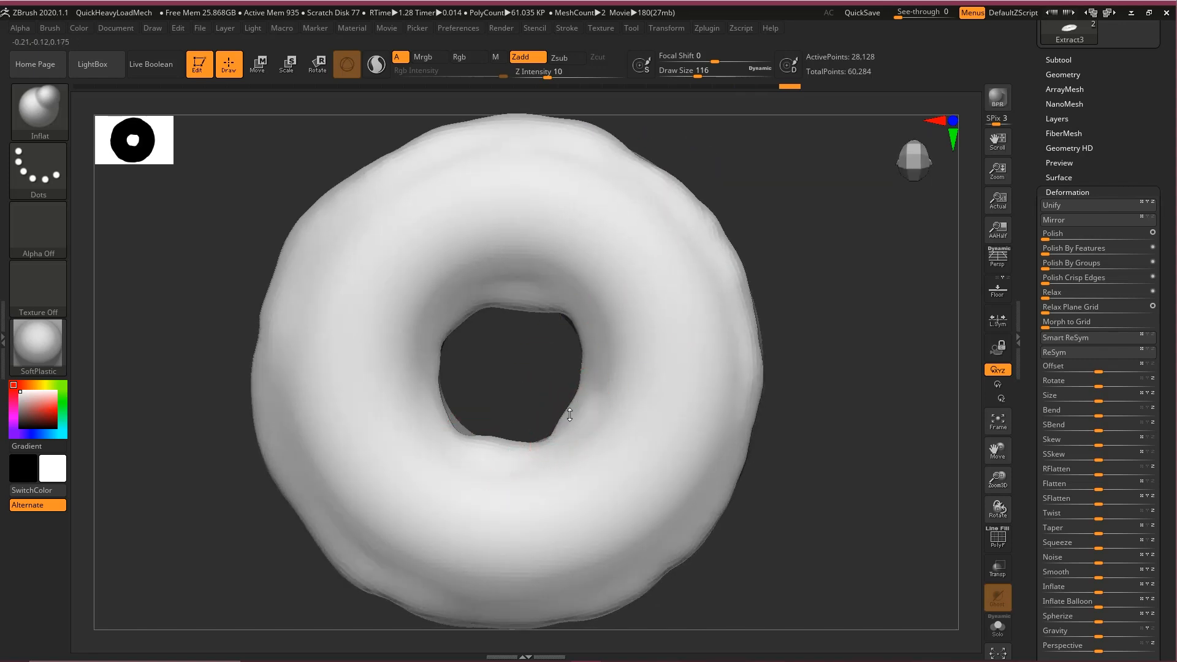
pyautogui.moveTo(773, 340)
pyautogui.mouseDown()
pyautogui.moveTo(825, 223)
pyautogui.moveTo(794, 231)
pyautogui.moveTo(788, 184)
pyautogui.moveTo(835, 247)
pyautogui.moveTo(806, 220)
pyautogui.moveTo(733, 305)
pyautogui.moveTo(794, 260)
pyautogui.mouseUp()
pyautogui.moveTo(786, 306); pyautogui.dragTo(781, 274)
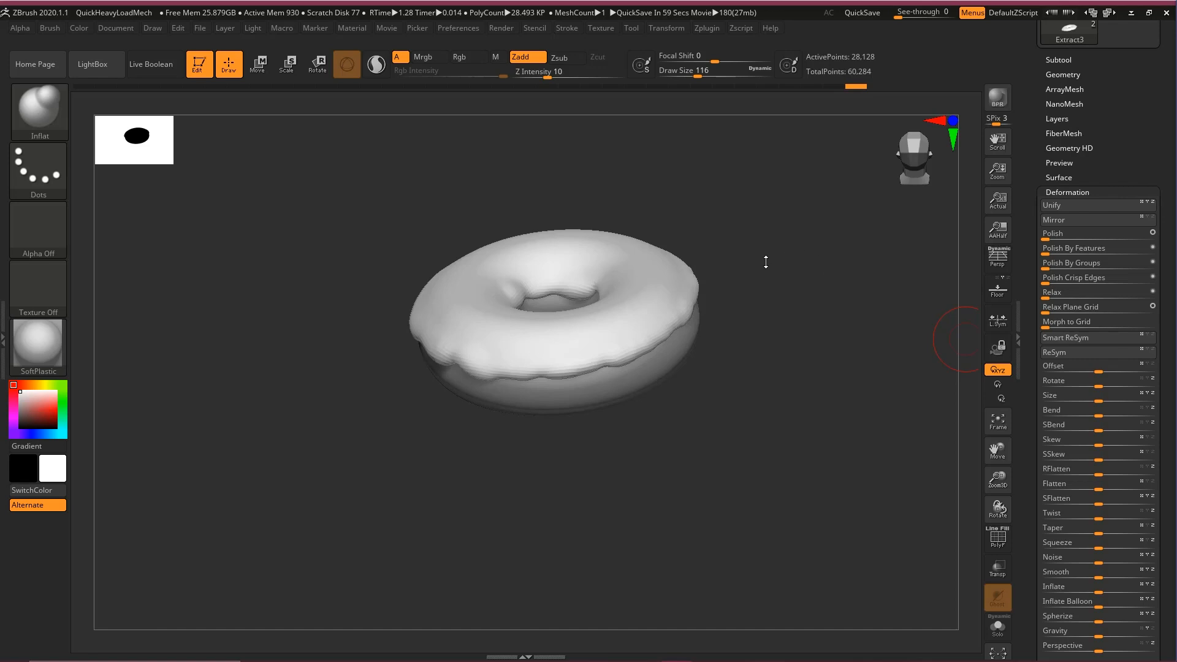
pyautogui.moveTo(766, 262); pyautogui.dragTo(672, 293)
pyautogui.hotkey('ctrl', 'shift')
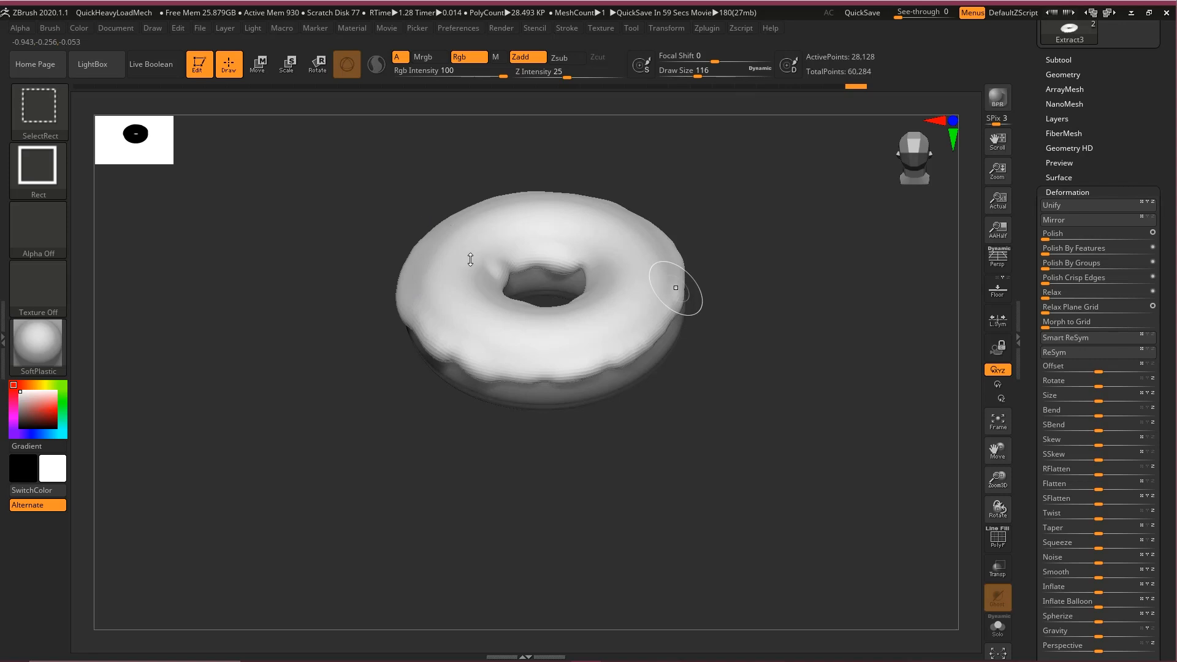
pyautogui.moveTo(428, 279)
pyautogui.keyDown('ctrl'); pyautogui.keyDown('shift'); pyautogui.mouseDown()
pyautogui.moveTo(472, 208)
pyautogui.moveTo(530, 368)
pyautogui.moveTo(598, 184)
pyautogui.moveTo(663, 303)
pyautogui.moveTo(708, 318)
pyautogui.mouseUp(); pyautogui.keyUp('shift'); pyautogui.keyUp('ctrl')
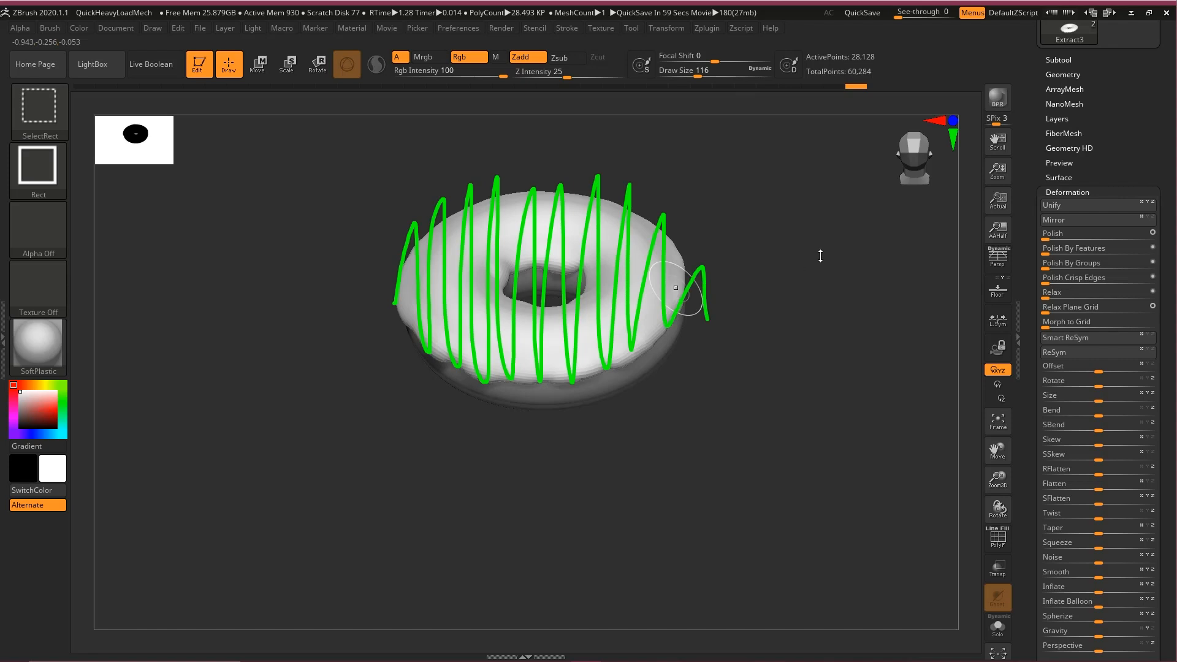
pyautogui.press('Escape')
pyautogui.moveTo(744, 308)
pyautogui.mouseDown()
pyautogui.moveTo(797, 321)
pyautogui.moveTo(809, 266)
pyautogui.moveTo(688, 358)
pyautogui.mouseUp()
# - Switch between the donut base and the icing, ending with the icing as the active subtool
pyautogui.keyDown('alt'); pyautogui.click(631, 355); pyautogui.keyUp('alt')
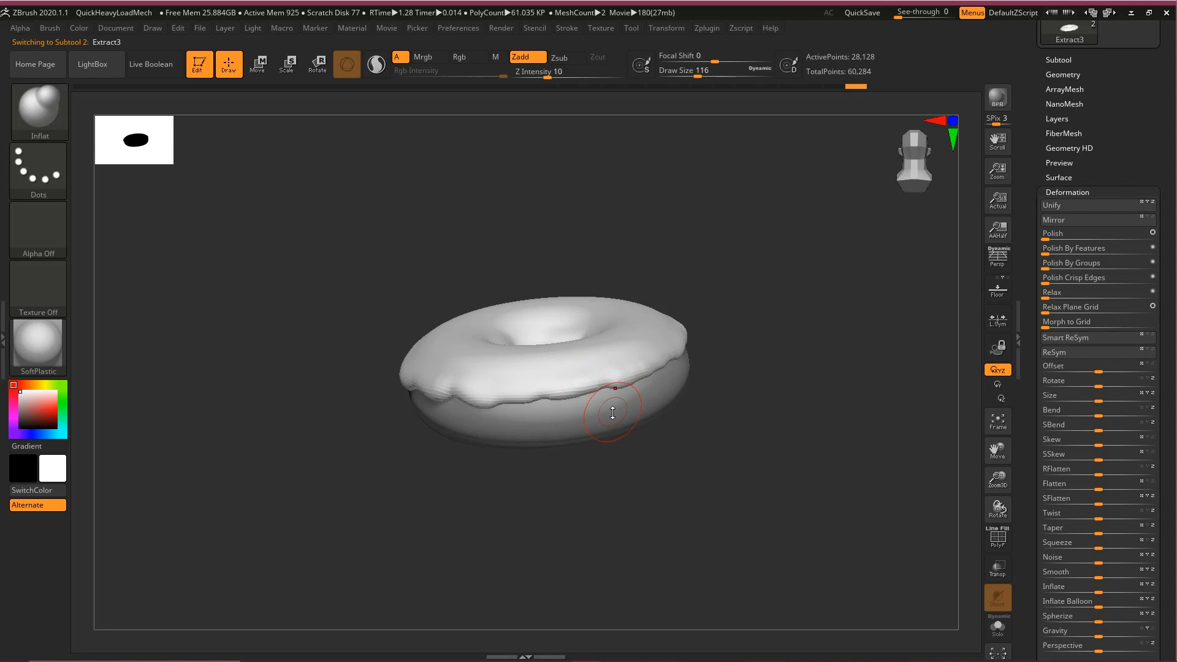
pyautogui.keyDown('alt'); pyautogui.click(646, 415); pyautogui.keyUp('alt')
pyautogui.keyDown('alt'); pyautogui.click(629, 339); pyautogui.keyUp('alt')
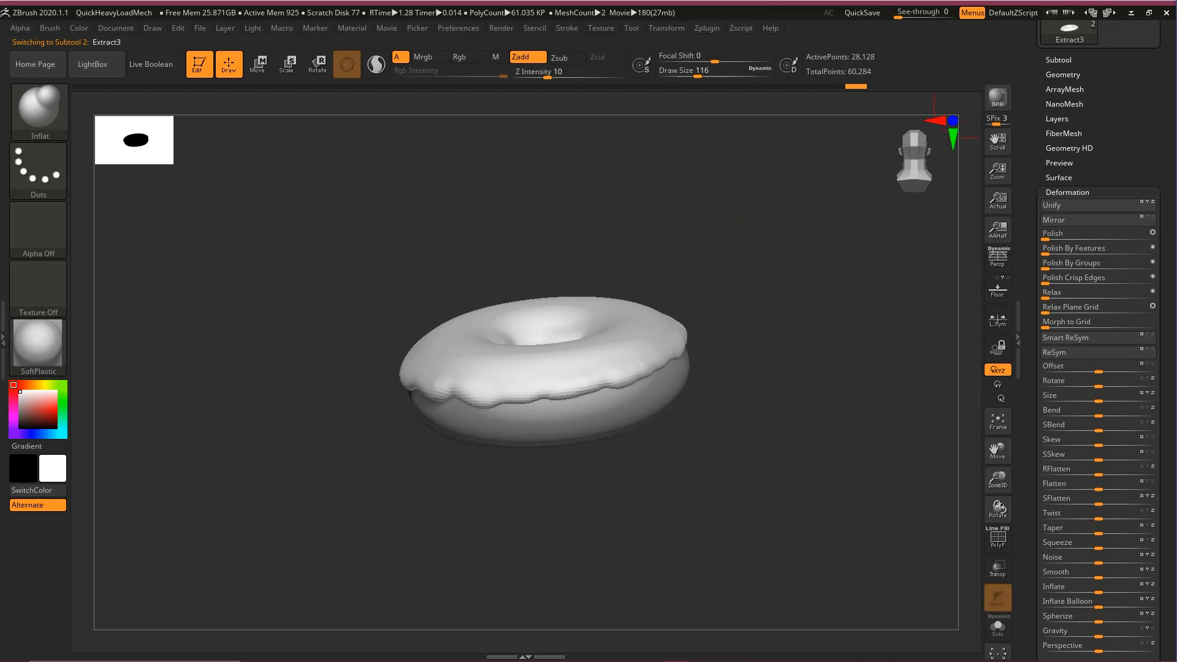
# - View the donut from above and choose the CurveTubeSnap brush
pyautogui.moveTo(732, 270); pyautogui.dragTo(615, 342)
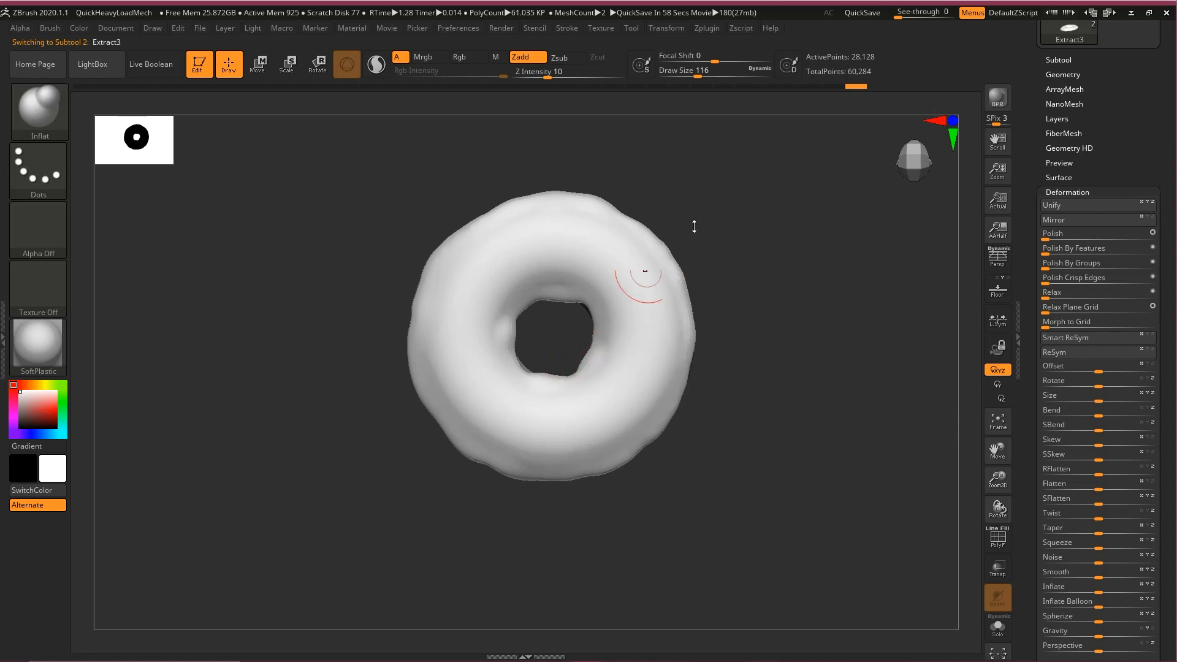
pyautogui.hotkey('ctrl', 'shift')
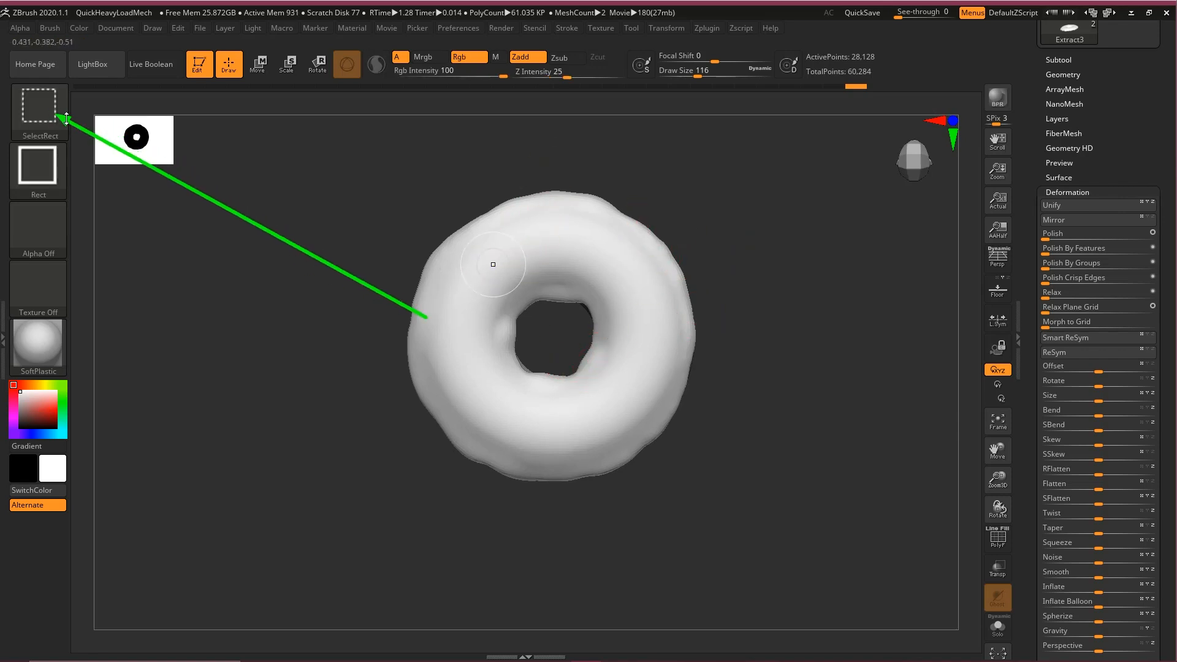
pyautogui.press('b')
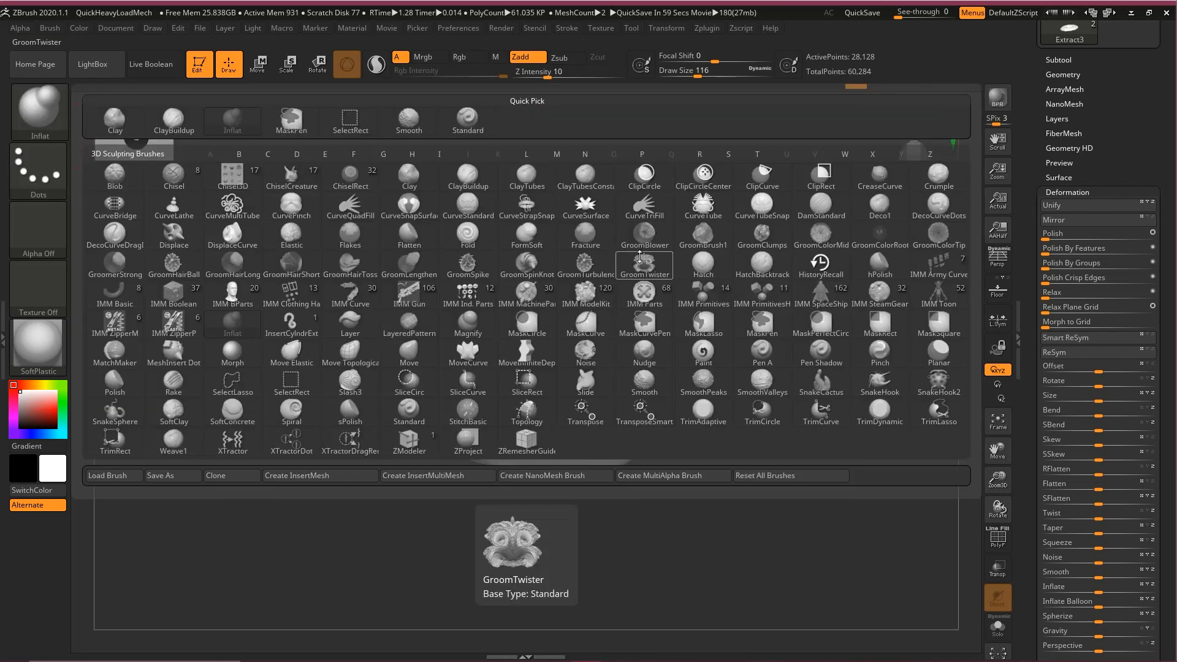
pyautogui.press('c')
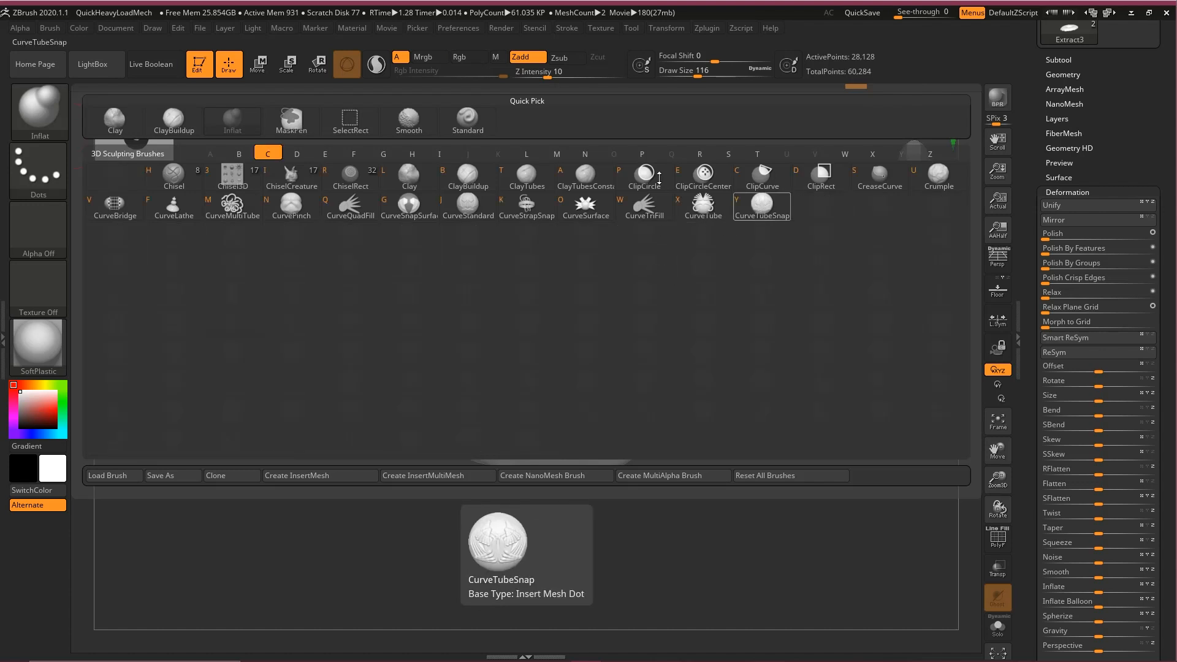
pyautogui.click(46, 115)
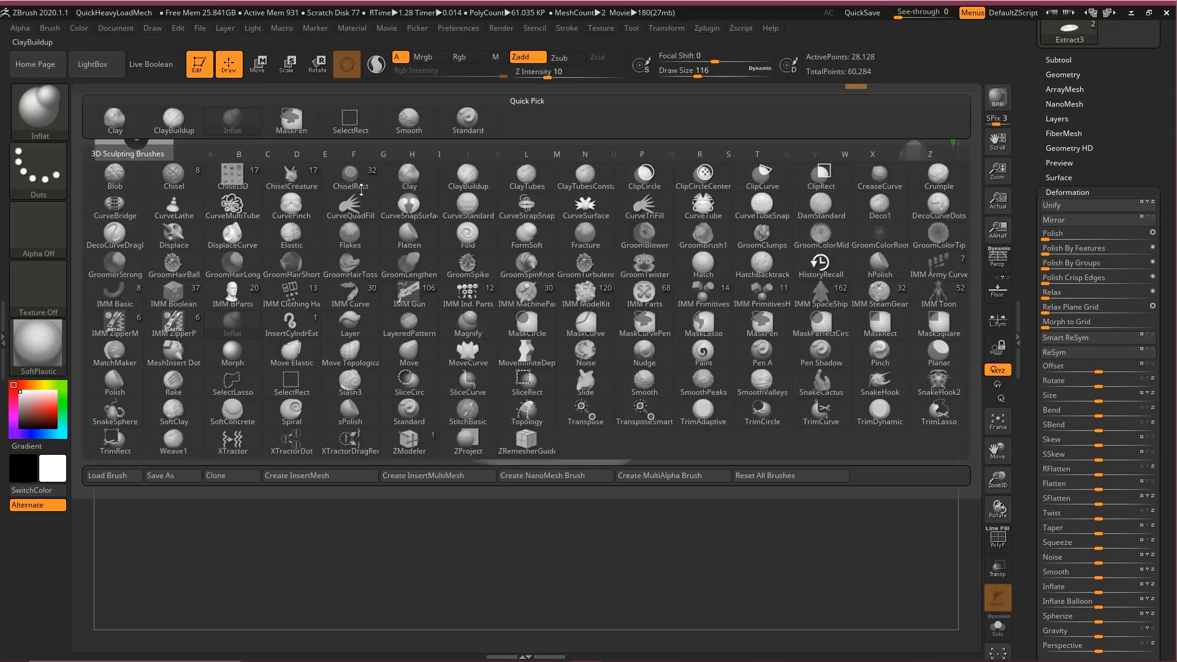
pyautogui.press('c')
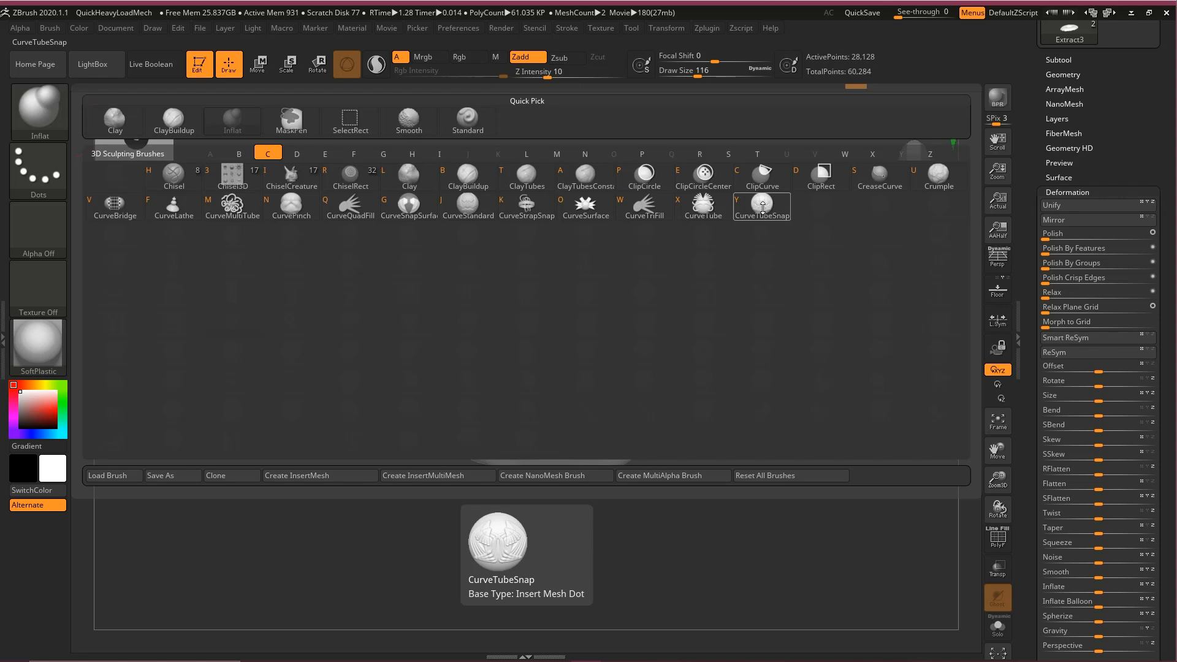
pyautogui.click(762, 207)
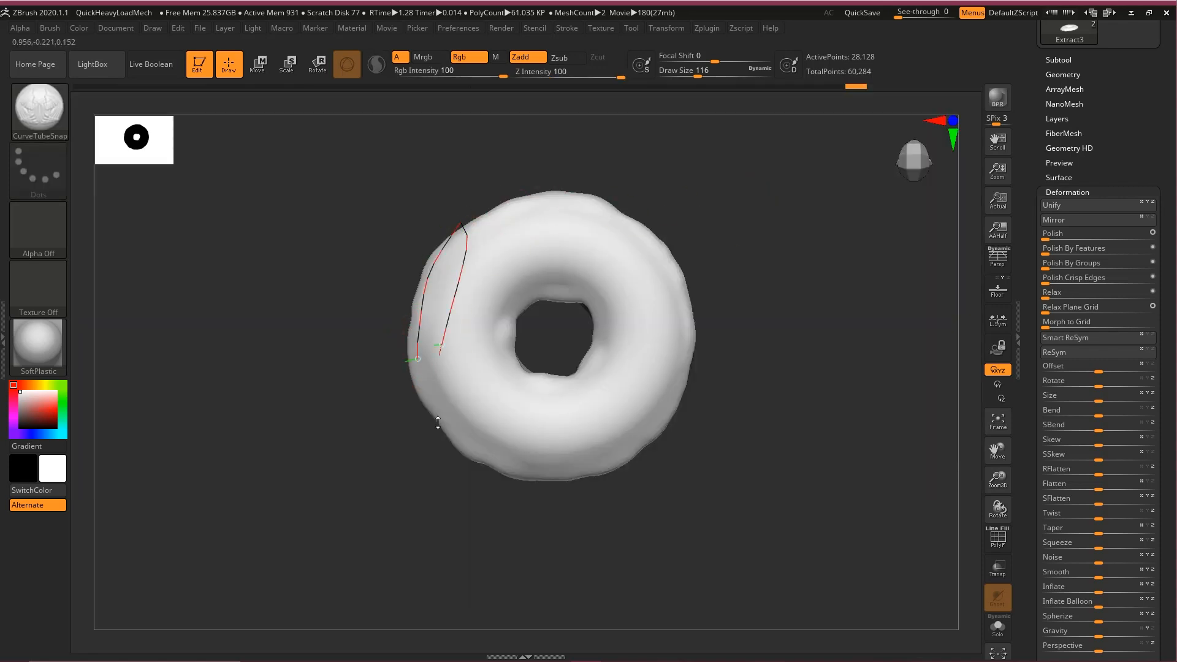
# - Try to lay a zigzag tube across the icing with the CurveTubeSnap brush, and undo it
pyautogui.moveTo(681, 280); pyautogui.dragTo(685, 275)
pyautogui.moveTo(766, 291)
pyautogui.mouseDown()
pyautogui.moveTo(788, 179)
pyautogui.moveTo(760, 263)
pyautogui.mouseUp()
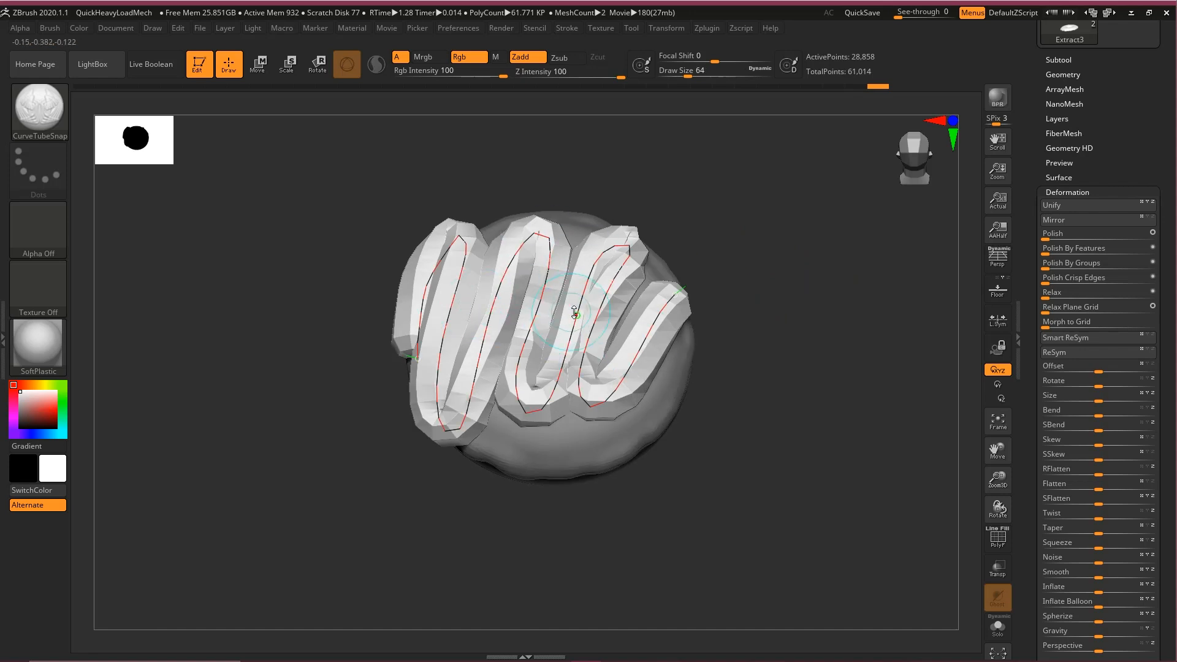
pyautogui.hotkey('ctrl', 'z')
# - Set the CurveTubeSnap brush's draw size to 15 and enlarge the top view of the donut
pyautogui.moveTo(661, 483)
pyautogui.keyDown('ctrl'); pyautogui.keyDown('shift'); pyautogui.mouseDown()
pyautogui.moveTo(680, 117)
pyautogui.moveTo(693, 87)
pyautogui.mouseUp(); pyautogui.keyUp('shift'); pyautogui.keyUp('ctrl')
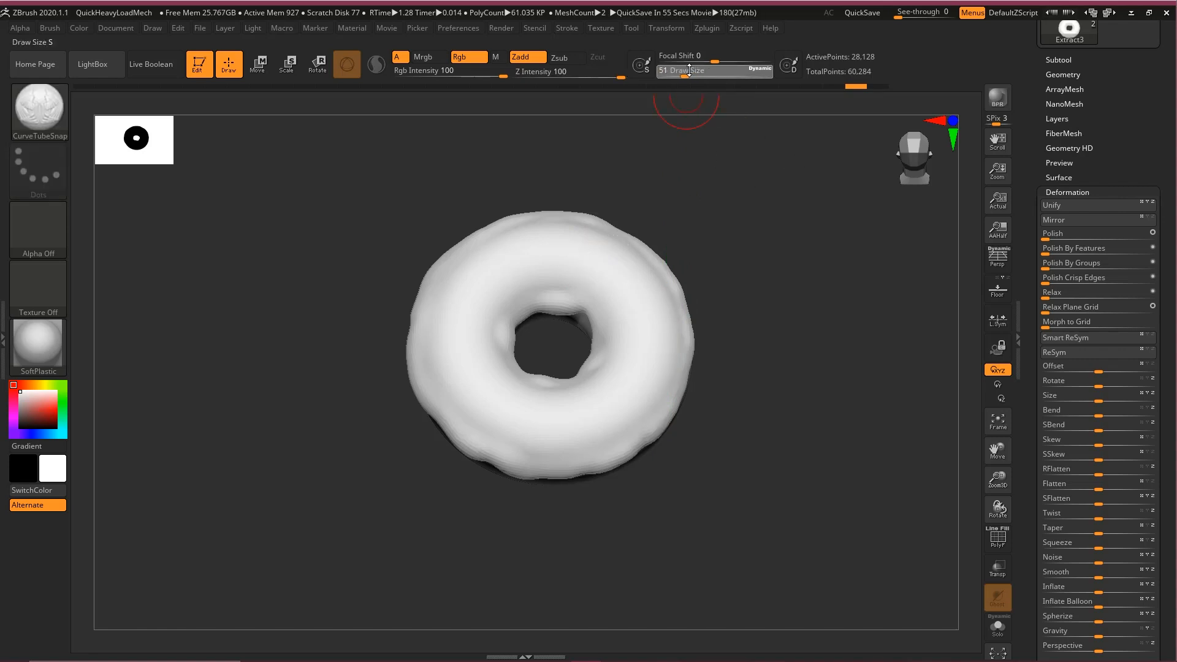
pyautogui.write('15')
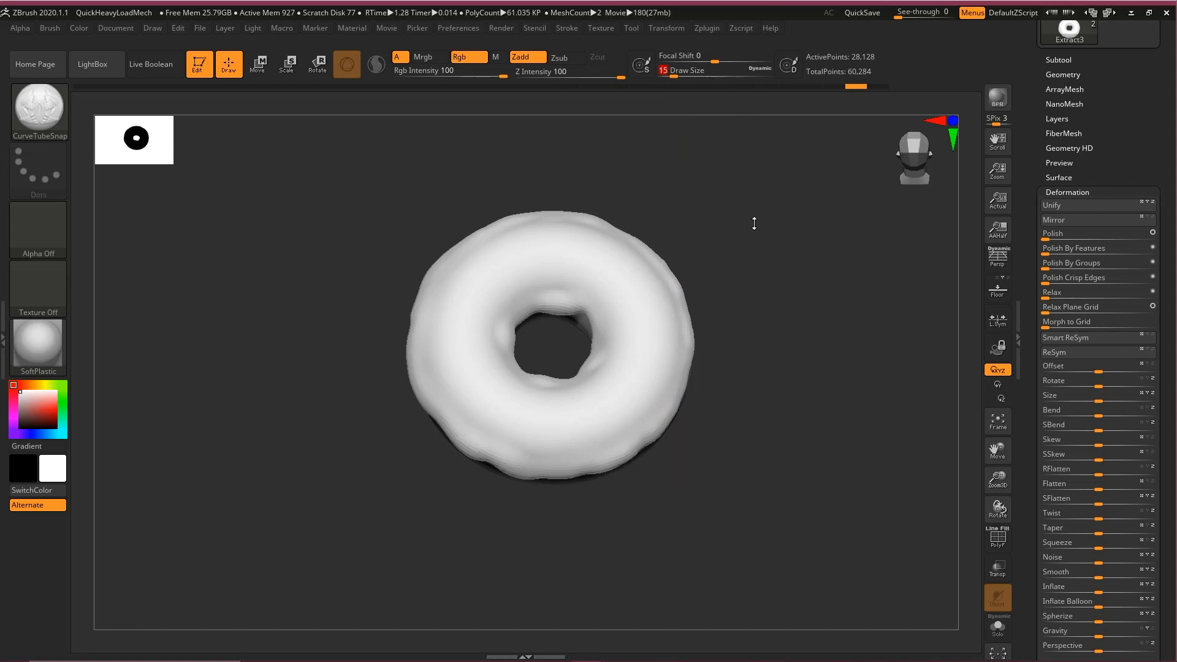
pyautogui.moveTo(701, 194); pyautogui.dragTo(769, 273)
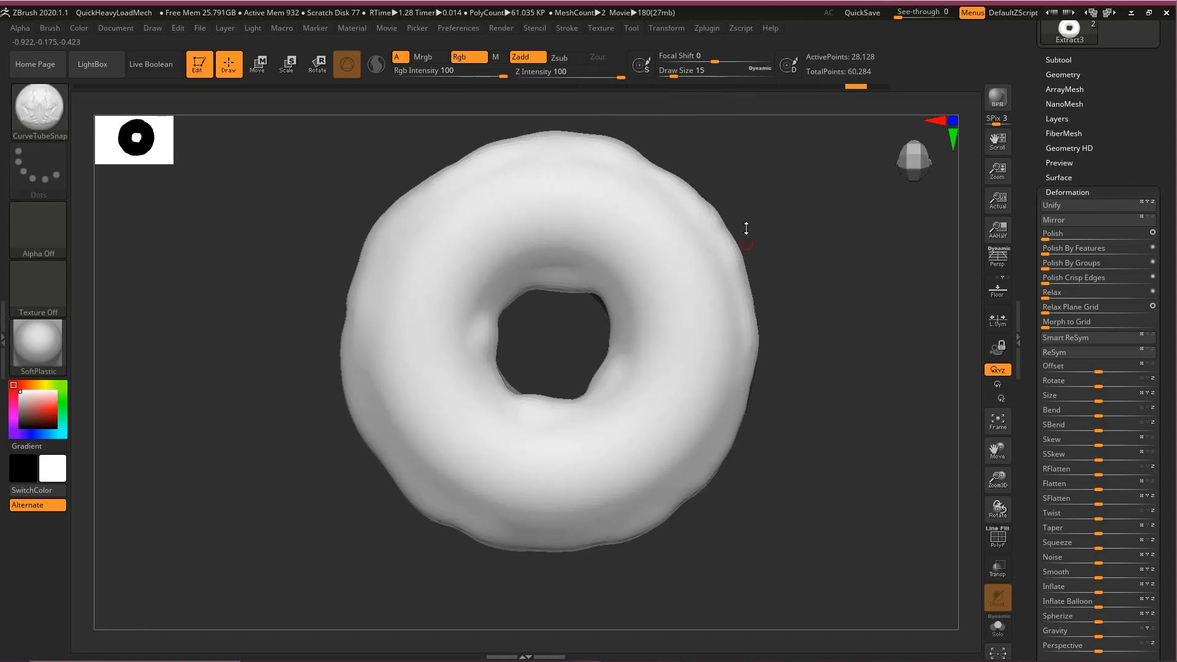
pyautogui.press('f')
pyautogui.press('f')
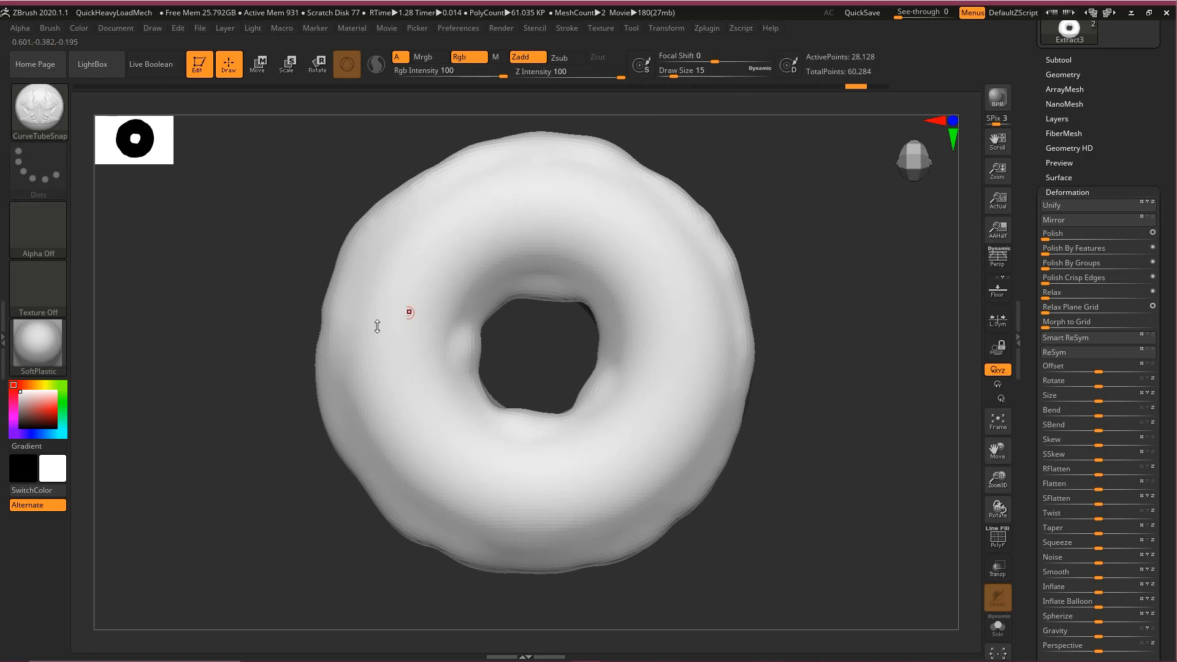
pyautogui.hotkey('ctrl', 'shift')
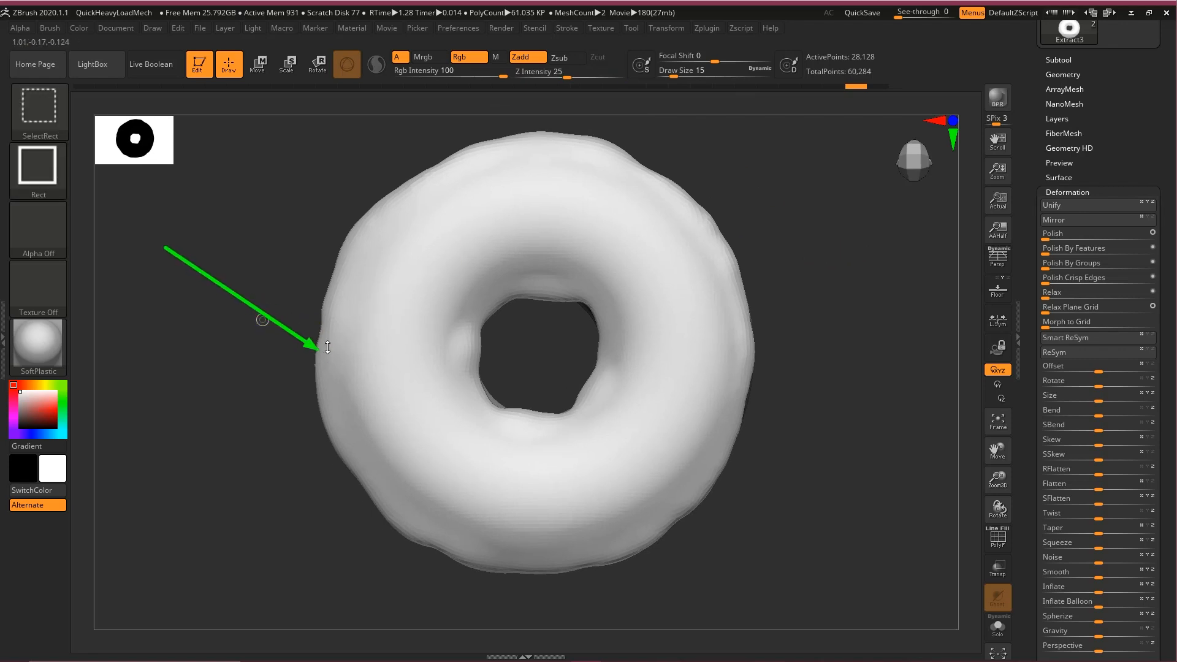
# - Try to lay a thin zigzag tube across the icing with its turns inside the donut's outline, and undo it
pyautogui.moveTo(324, 353)
pyautogui.mouseDown()
pyautogui.moveTo(369, 436)
pyautogui.moveTo(446, 532)
pyautogui.moveTo(556, 294)
pyautogui.moveTo(717, 419)
pyautogui.mouseUp()
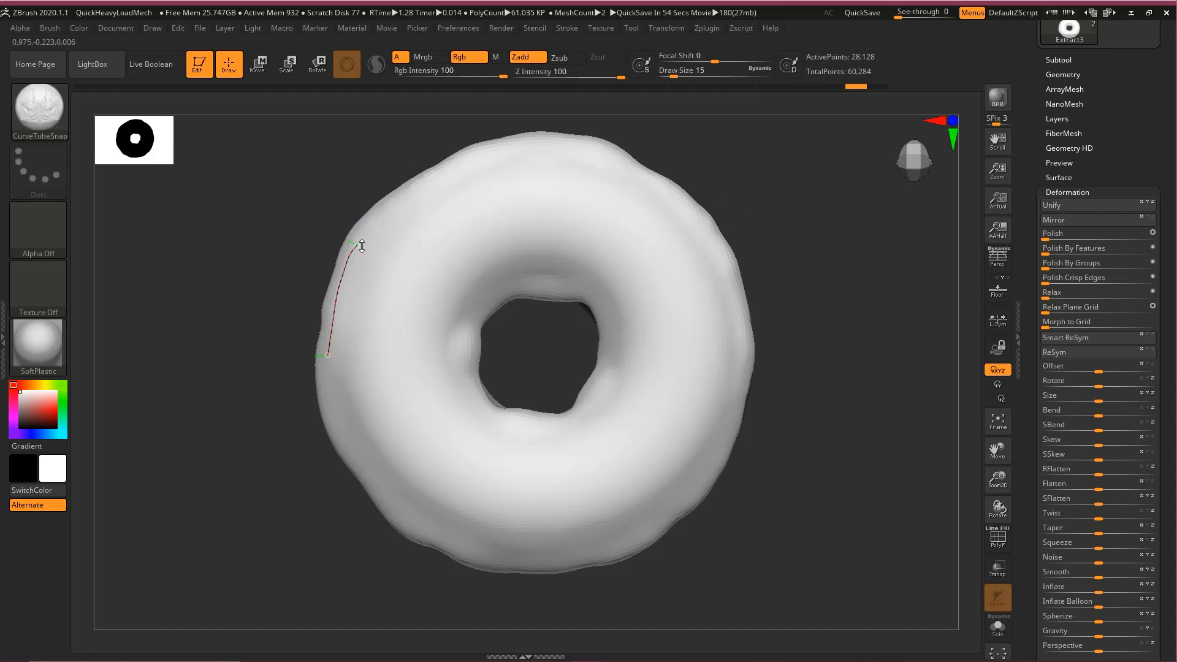
pyautogui.moveTo(402, 205)
pyautogui.mouseDown()
pyautogui.moveTo(423, 476)
pyautogui.moveTo(458, 210)
pyautogui.moveTo(481, 414)
pyautogui.moveTo(514, 306)
pyautogui.mouseUp()
pyautogui.moveTo(552, 440)
pyautogui.mouseDown()
pyautogui.moveTo(618, 221)
pyautogui.moveTo(643, 509)
pyautogui.moveTo(672, 410)
pyautogui.moveTo(700, 377)
pyautogui.moveTo(729, 373)
pyautogui.mouseUp()
pyautogui.moveTo(822, 337)
pyautogui.mouseDown()
pyautogui.moveTo(833, 245)
pyautogui.moveTo(788, 256)
pyautogui.moveTo(812, 273)
pyautogui.moveTo(760, 218)
pyautogui.moveTo(807, 270)
pyautogui.moveTo(822, 263)
pyautogui.moveTo(777, 219)
pyautogui.mouseUp()
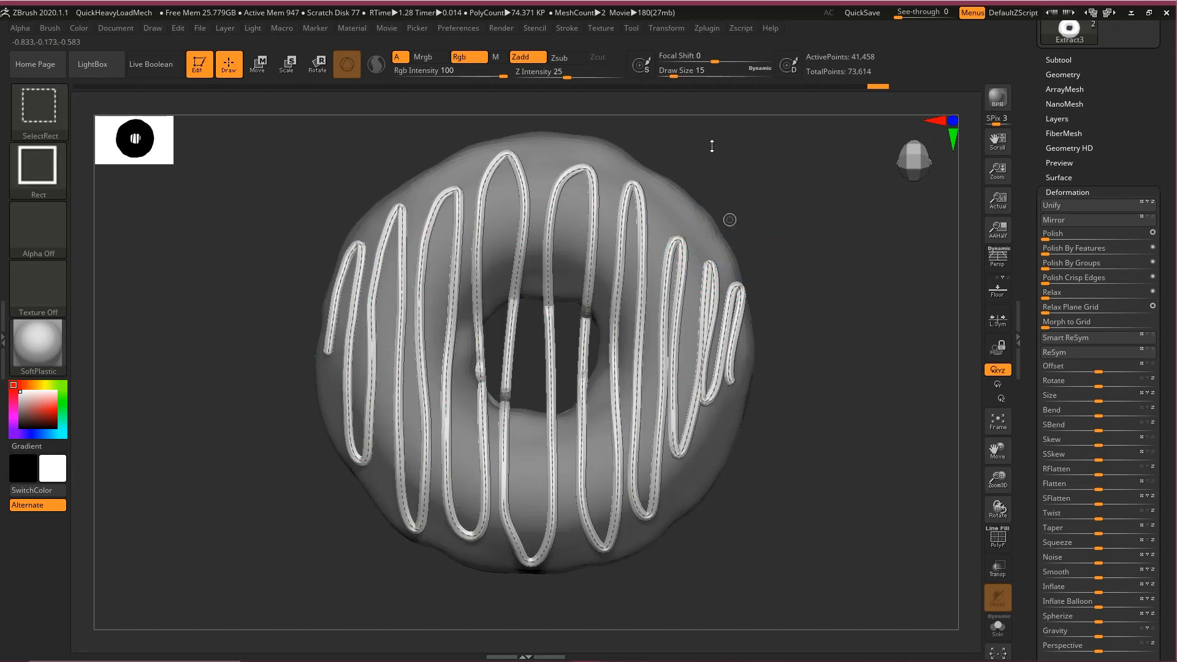
pyautogui.hotkey('ctrl', 'z')
pyautogui.hotkey('ctrl', 'z')
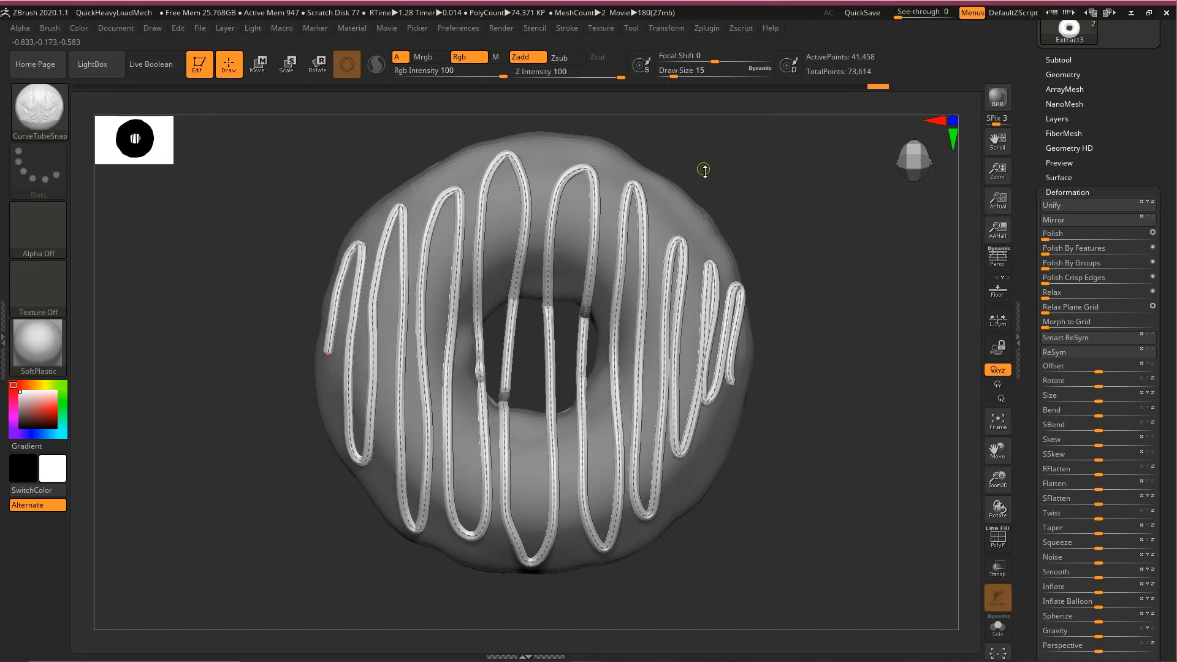
# - Lay a thin zigzag tube across the whole donut with its turns overshooting the outer edge, redoing its last section
pyautogui.keyDown('alt'); pyautogui.moveTo(753, 176); pyautogui.dragTo(717, 178); pyautogui.keyUp('alt')
pyautogui.keyDown('alt'); pyautogui.moveTo(329, 347); pyautogui.dragTo(348, 343); pyautogui.keyUp('alt')
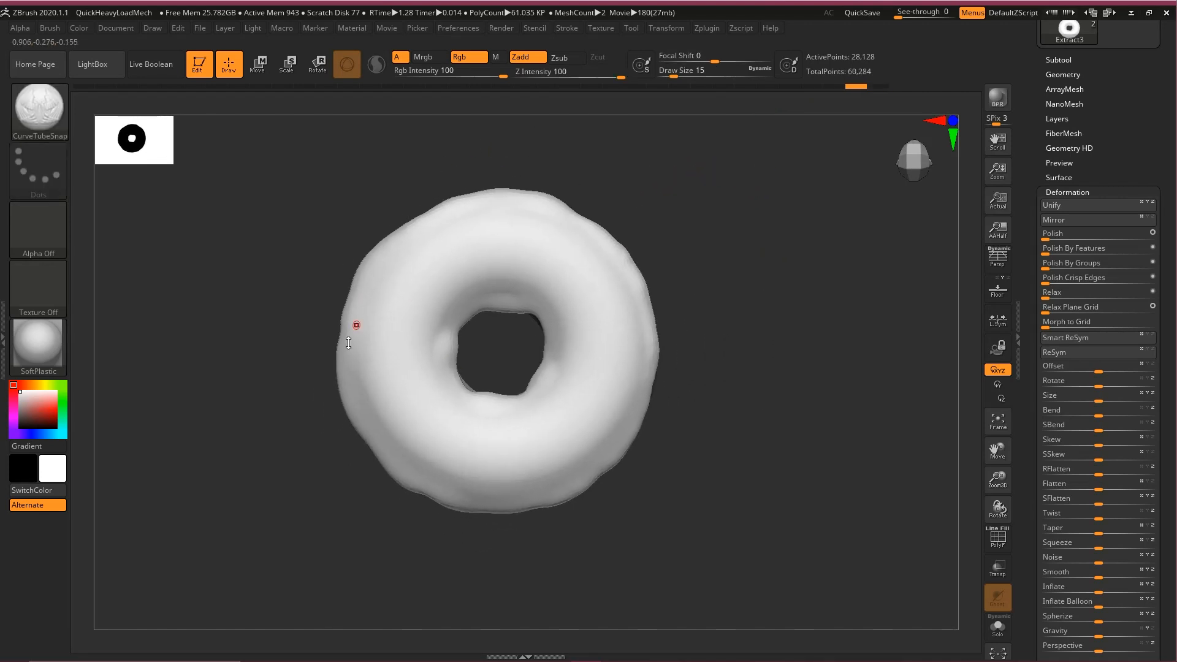
pyautogui.moveTo(384, 490)
pyautogui.mouseDown()
pyautogui.moveTo(398, 192)
pyautogui.moveTo(428, 178)
pyautogui.moveTo(452, 203)
pyautogui.moveTo(486, 533)
pyautogui.moveTo(523, 534)
pyautogui.moveTo(557, 506)
pyautogui.moveTo(625, 222)
pyautogui.mouseUp()
pyautogui.moveTo(645, 373); pyautogui.dragTo(664, 439)
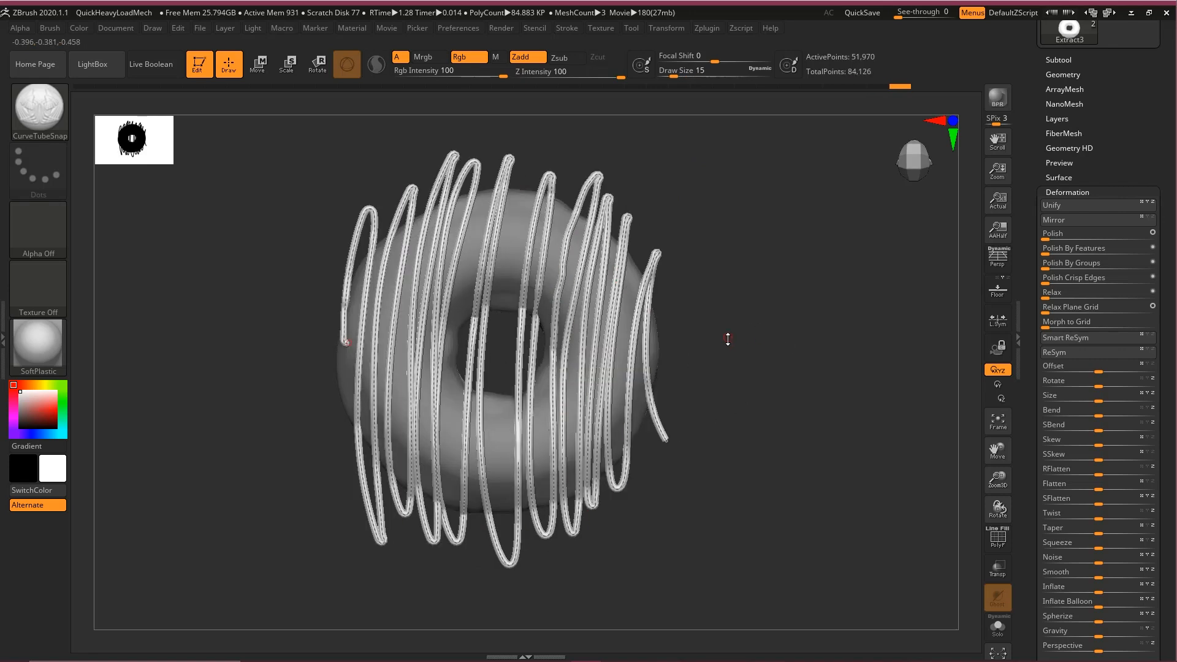
pyautogui.hotkey('ctrl', 'z')
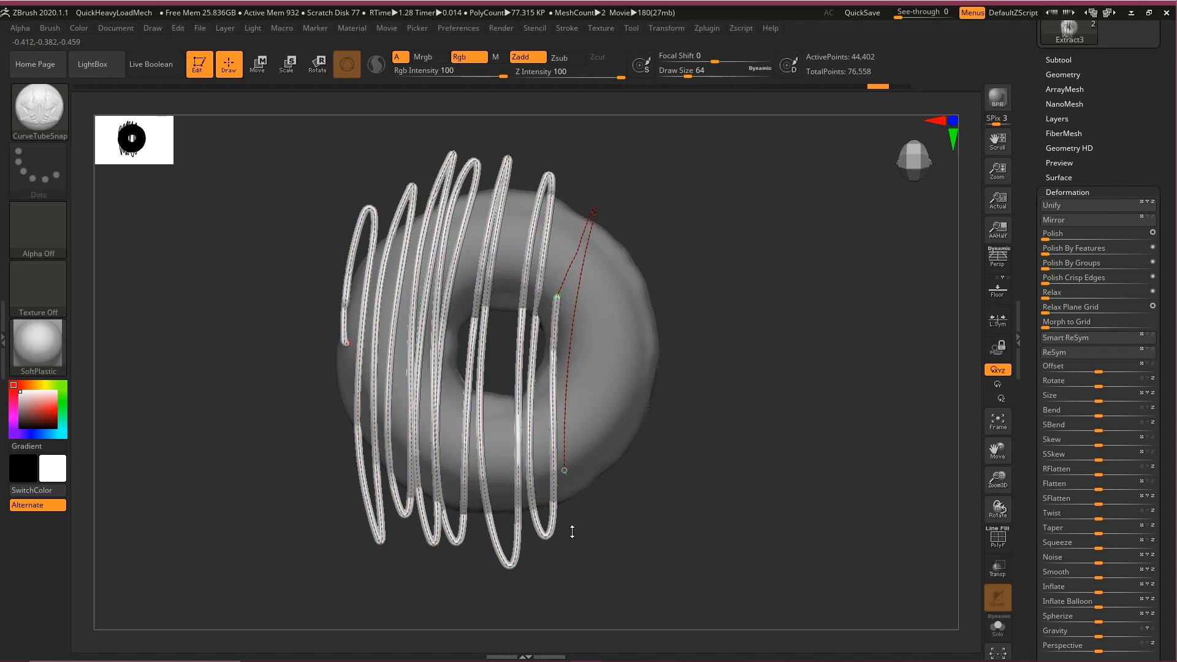
pyautogui.moveTo(600, 502)
pyautogui.mouseDown()
pyautogui.moveTo(631, 465)
pyautogui.moveTo(665, 322)
pyautogui.moveTo(733, 220)
pyautogui.moveTo(715, 240)
pyautogui.moveTo(751, 326)
pyautogui.moveTo(778, 276)
pyautogui.moveTo(783, 307)
pyautogui.mouseUp()
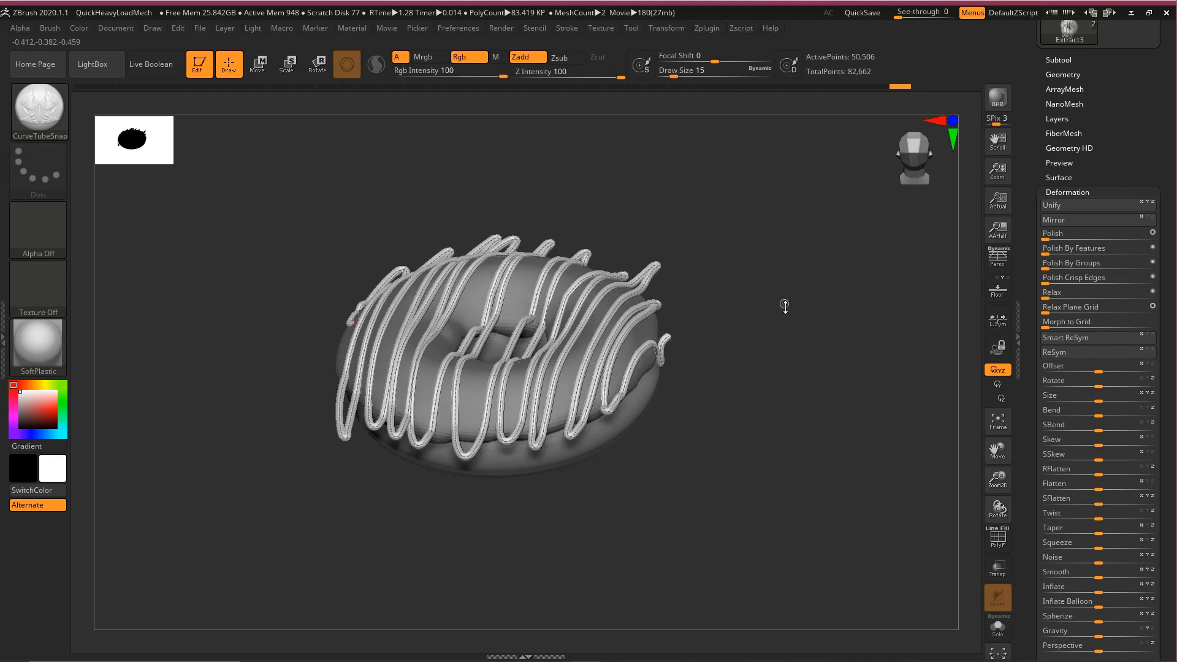
pyautogui.hotkey('ctrl', 'shift')
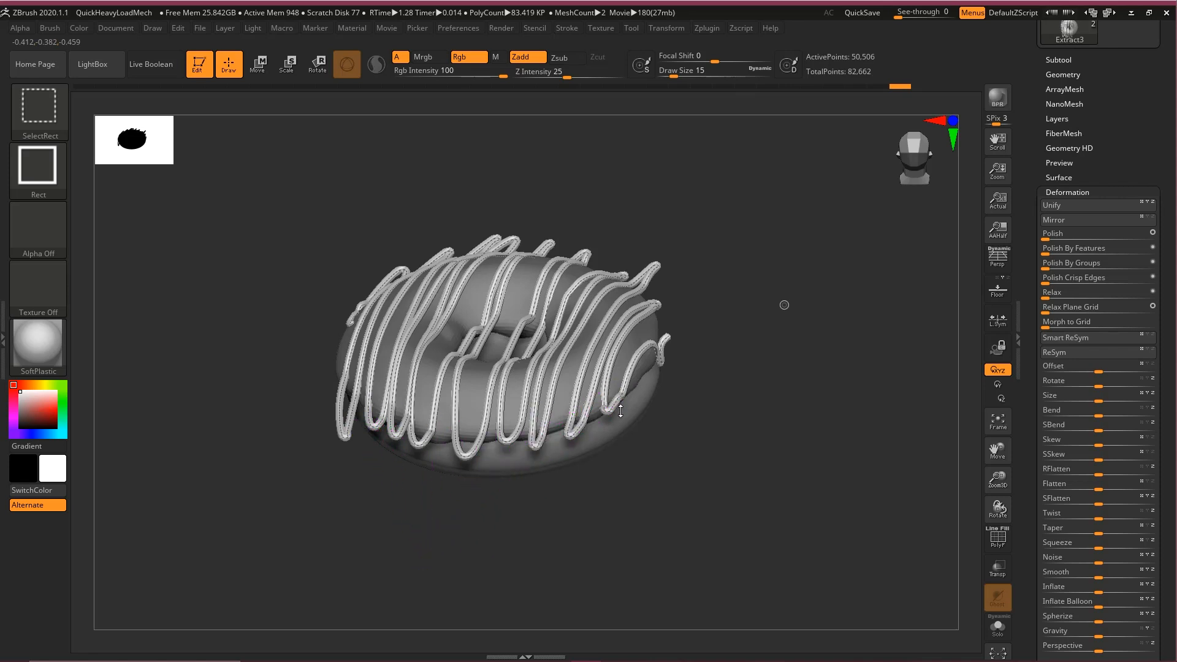
pyautogui.moveTo(407, 549)
pyautogui.keyDown('ctrl'); pyautogui.keyDown('shift'); pyautogui.mouseDown()
pyautogui.moveTo(470, 467)
pyautogui.moveTo(473, 426)
pyautogui.moveTo(474, 450)
pyautogui.mouseUp(); pyautogui.keyUp('shift'); pyautogui.keyUp('ctrl')
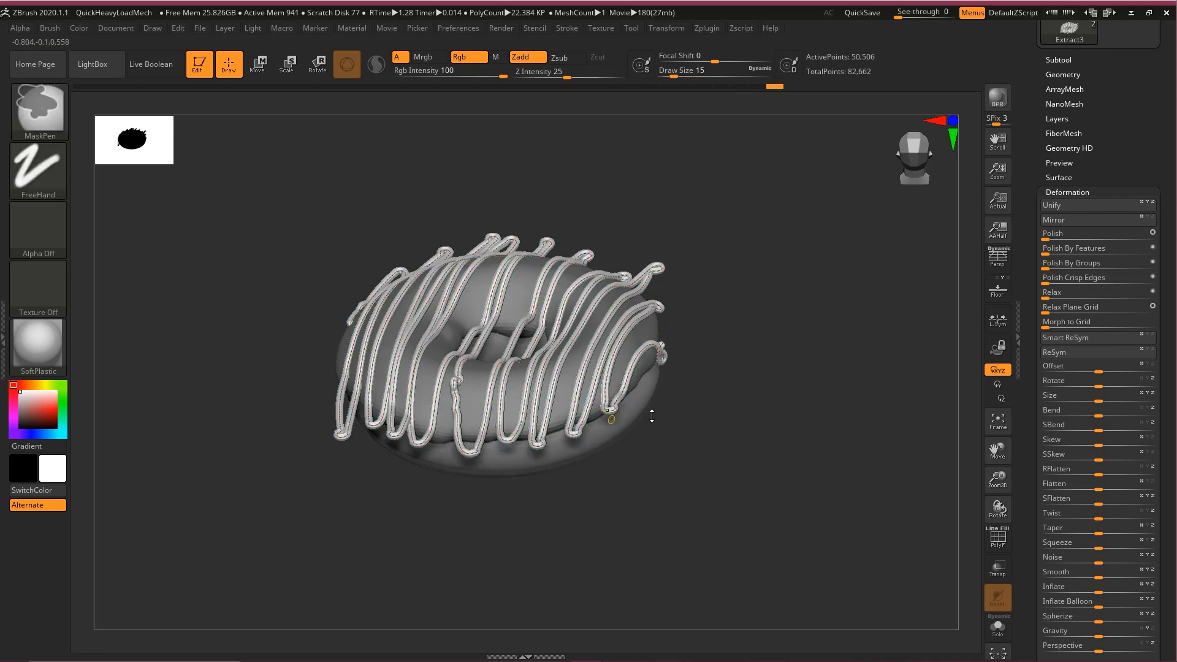
pyautogui.moveTo(727, 395)
pyautogui.mouseDown()
pyautogui.moveTo(759, 446)
pyautogui.moveTo(737, 375)
pyautogui.moveTo(790, 421)
pyautogui.moveTo(752, 355)
pyautogui.mouseUp()
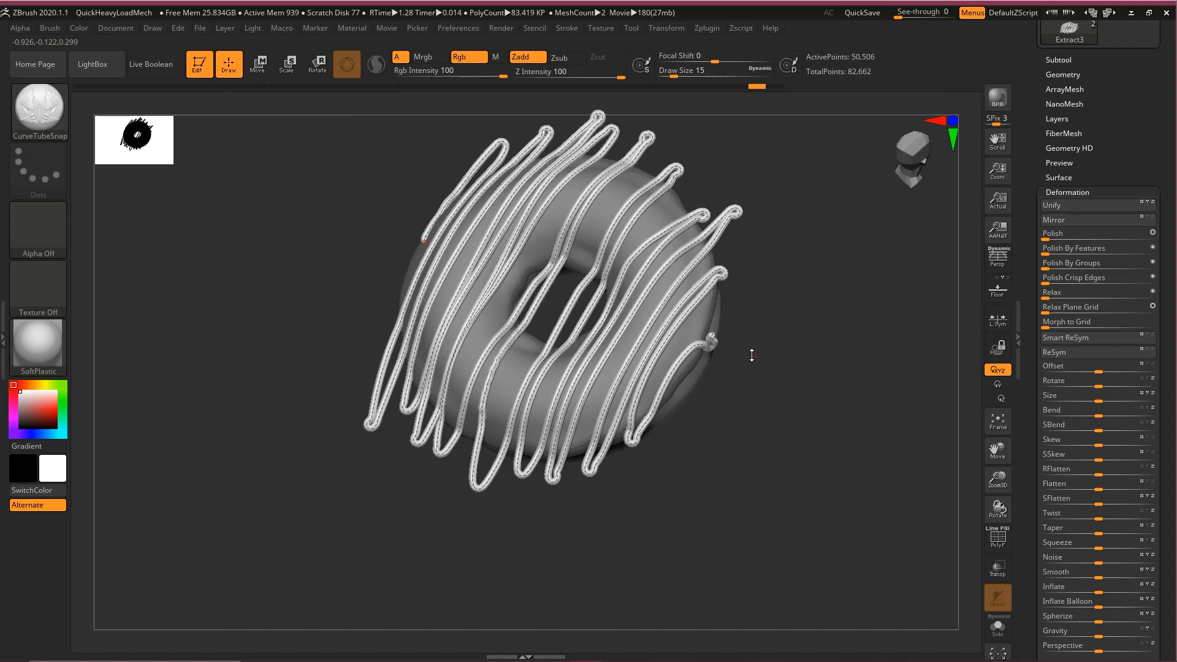
# - Separate the masked icing from the drizzle tubes with Split Masked Points
pyautogui.click(1069, 192)
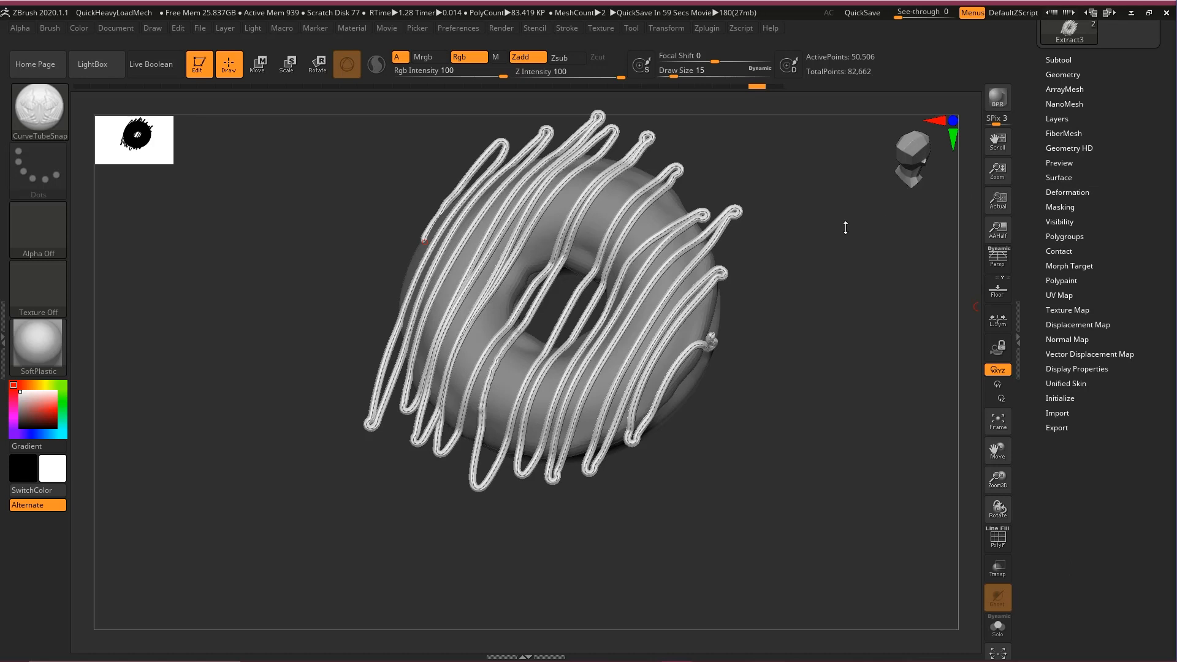
pyautogui.moveTo(836, 239)
pyautogui.mouseDown()
pyautogui.moveTo(785, 311)
pyautogui.moveTo(874, 263)
pyautogui.moveTo(820, 295)
pyautogui.moveTo(766, 297)
pyautogui.mouseUp()
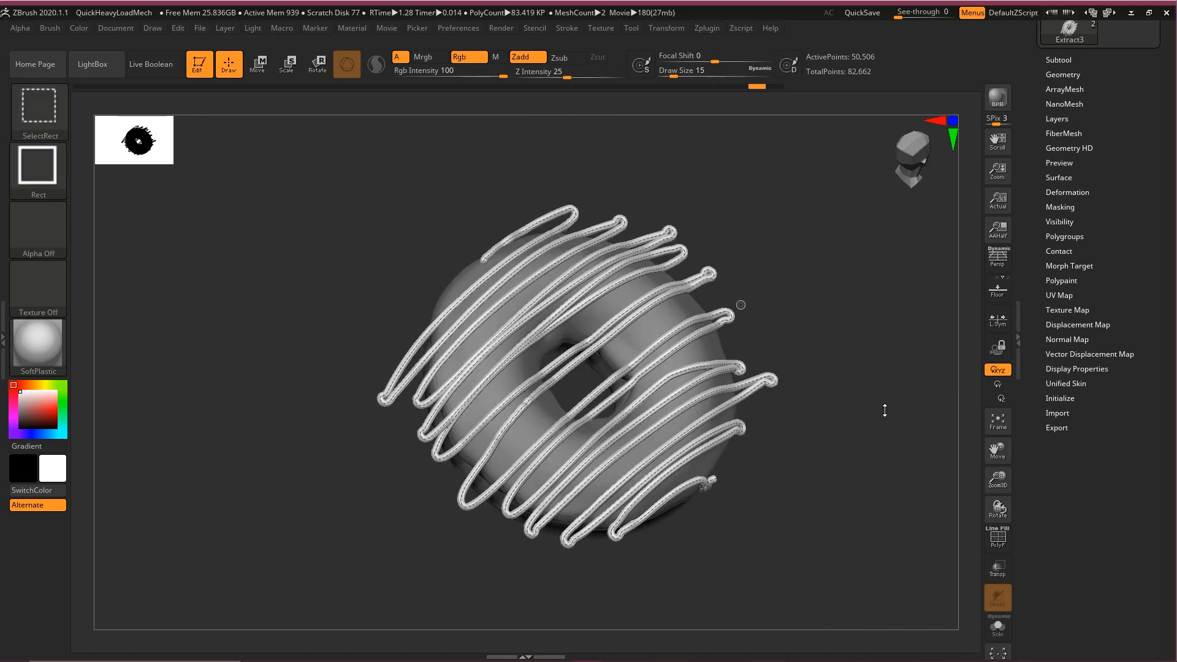
pyautogui.keyDown('ctrl'); pyautogui.keyDown('shift'); pyautogui.moveTo(875, 405); pyautogui.dragTo(630, 362); pyautogui.keyUp('shift'); pyautogui.keyUp('ctrl')
pyautogui.moveTo(684, 439)
pyautogui.keyDown('ctrl'); pyautogui.keyDown('shift'); pyautogui.mouseDown()
pyautogui.moveTo(1084, 70)
pyautogui.moveTo(1073, 309)
pyautogui.mouseUp(); pyautogui.keyUp('shift'); pyautogui.keyUp('ctrl')
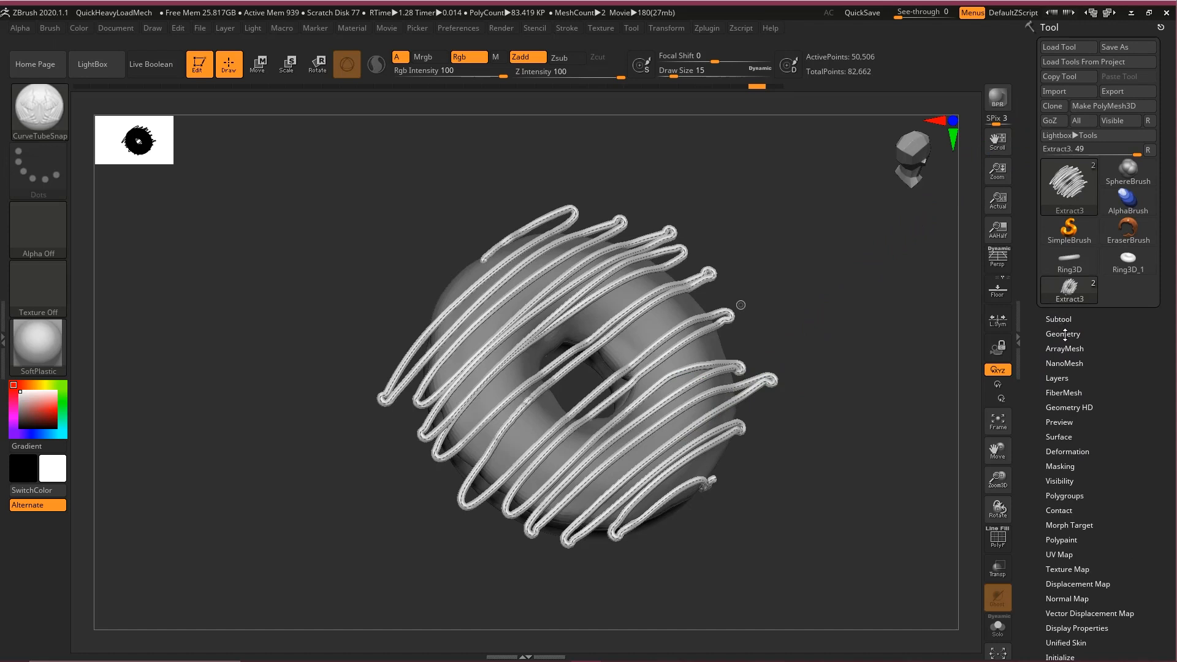
pyautogui.click(1059, 319)
pyautogui.moveTo(1170, 306); pyautogui.dragTo(1169, 187)
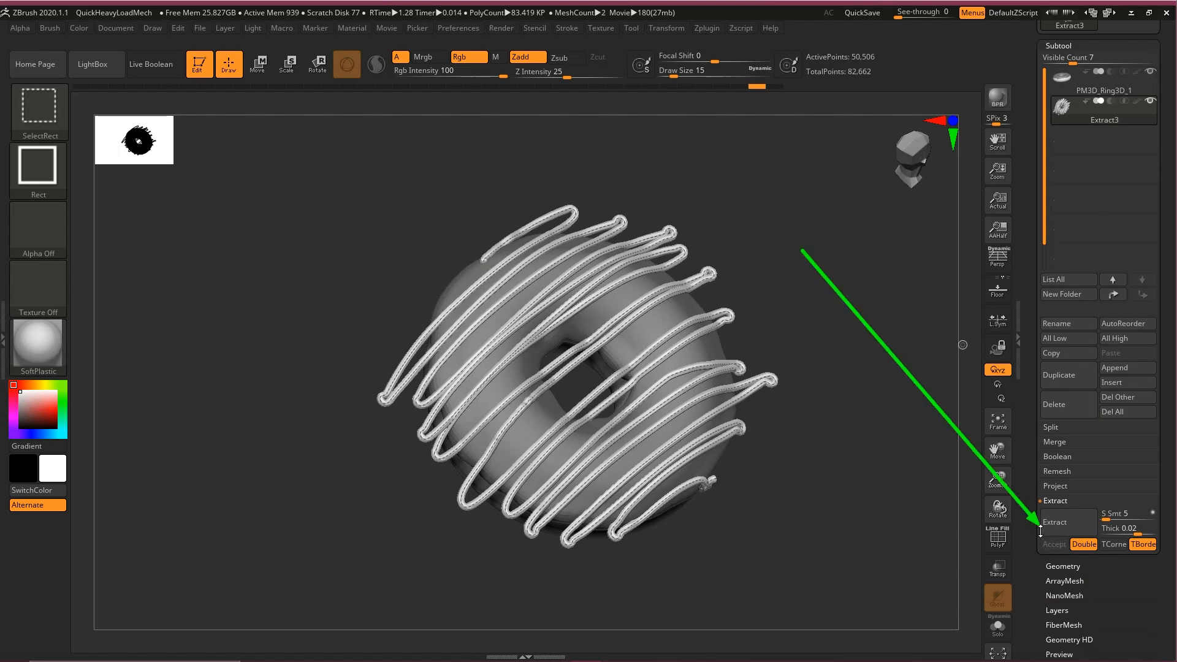
pyautogui.click(1059, 427)
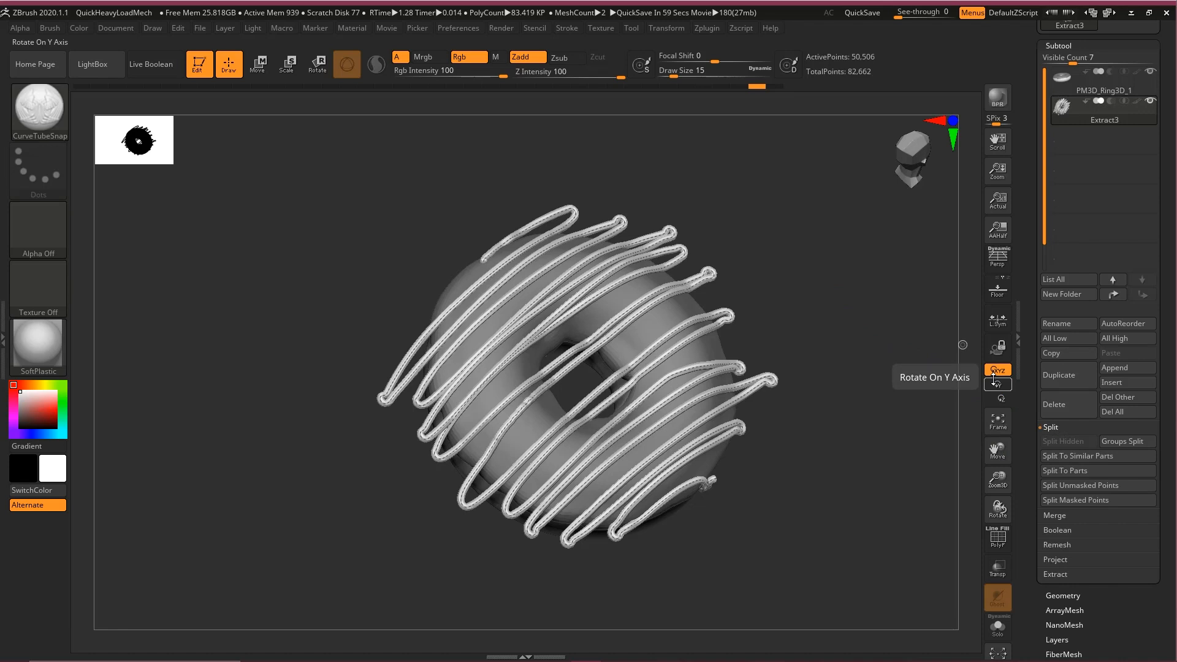
pyautogui.hotkey('ctrl', 'shift')
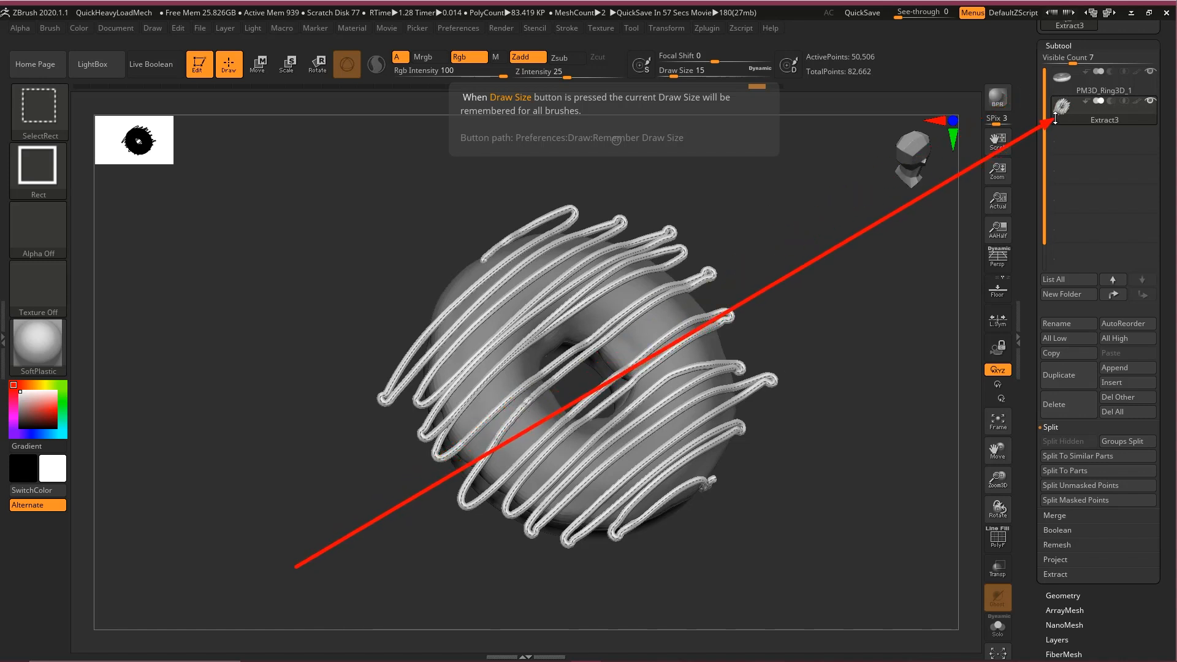
pyautogui.moveTo(1059, 111)
pyautogui.mouseDown()
pyautogui.moveTo(1068, 105)
pyautogui.moveTo(891, 223)
pyautogui.moveTo(494, 394)
pyautogui.moveTo(522, 413)
pyautogui.moveTo(529, 377)
pyautogui.moveTo(547, 376)
pyautogui.moveTo(539, 487)
pyautogui.moveTo(499, 257)
pyautogui.moveTo(1064, 368)
pyautogui.moveTo(1069, 428)
pyautogui.moveTo(1057, 432)
pyautogui.moveTo(1077, 502)
pyautogui.mouseUp()
pyautogui.press('Escape')
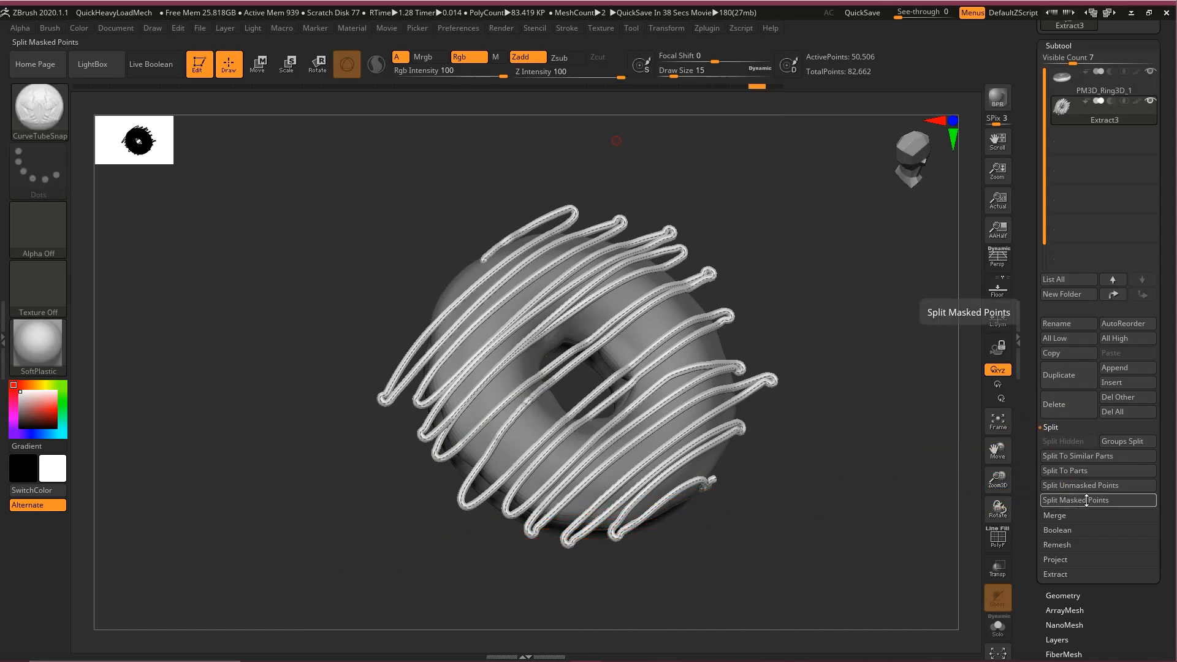
pyautogui.click(1087, 502)
# - Apply DynaMesh to the drizzle tubes at resolution 128
pyautogui.hotkey('ctrl', 'shift')
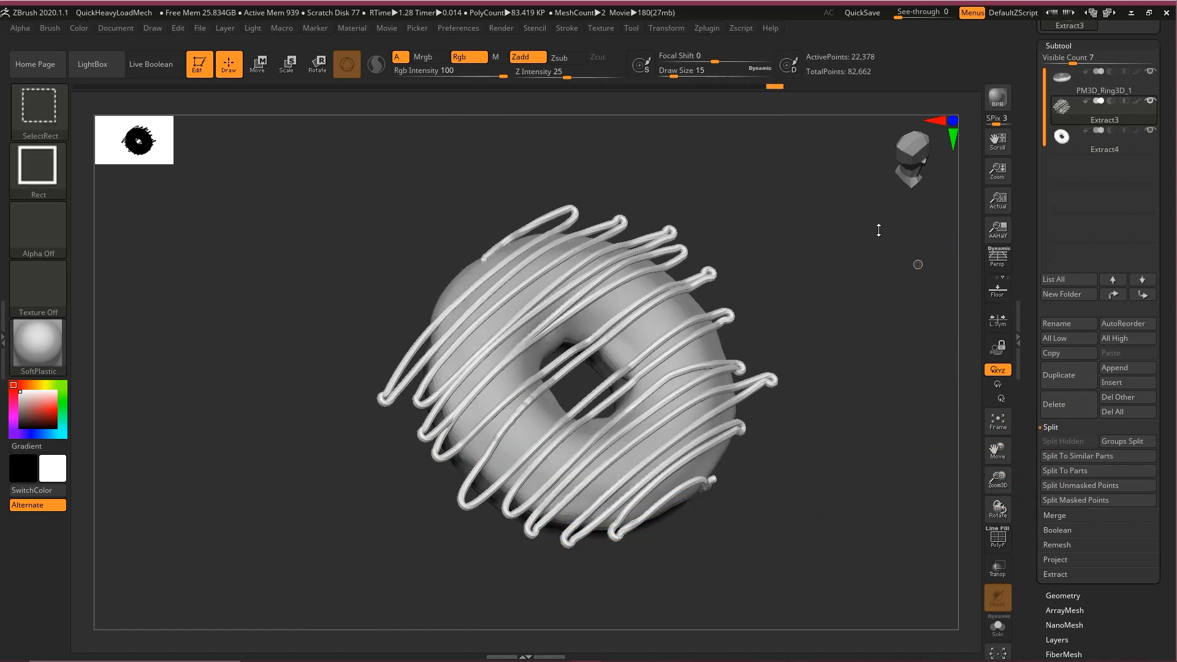
pyautogui.moveTo(955, 196)
pyautogui.mouseDown()
pyautogui.moveTo(617, 315)
pyautogui.moveTo(1036, 115)
pyautogui.moveTo(1064, 117)
pyautogui.moveTo(1129, 364)
pyautogui.moveTo(1169, 278)
pyautogui.moveTo(1035, 291)
pyautogui.mouseUp()
pyautogui.press('Escape')
pyautogui.moveTo(874, 362)
pyautogui.keyDown('ctrl'); pyautogui.keyDown('shift'); pyautogui.mouseDown()
pyautogui.moveTo(1072, 147)
pyautogui.moveTo(1054, 143)
pyautogui.mouseUp(); pyautogui.keyUp('shift'); pyautogui.keyUp('ctrl')
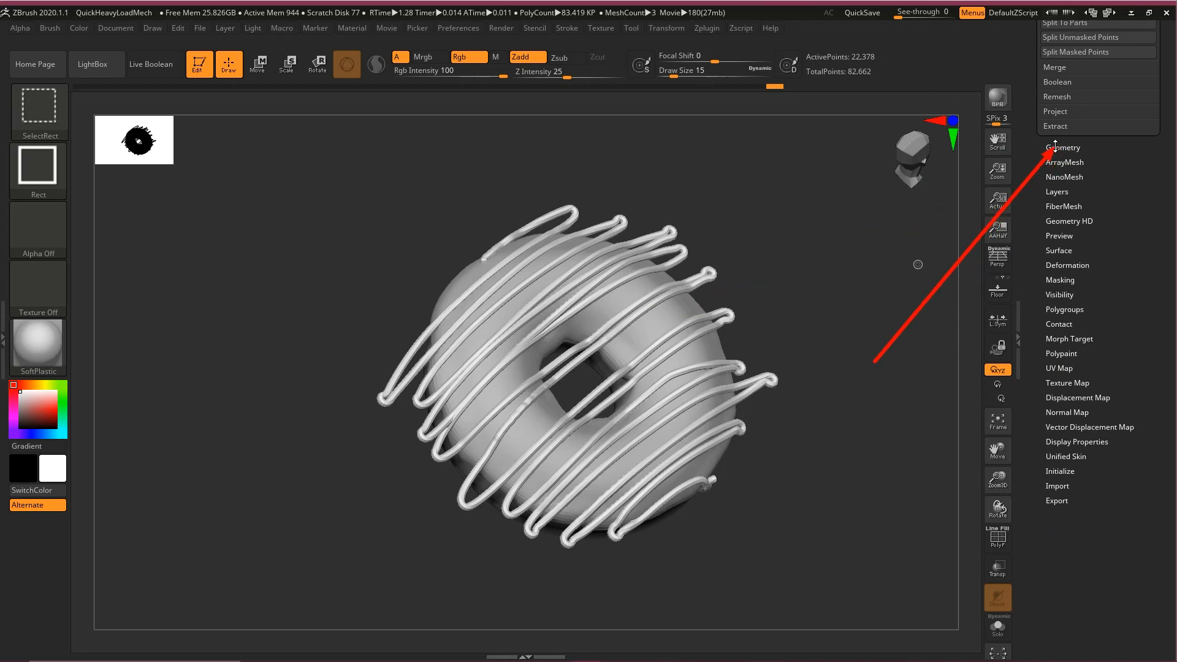
pyautogui.press('Escape')
pyautogui.scroll(-5, 1077, 146)
pyautogui.moveTo(1140, 193); pyautogui.dragTo(1143, 268)
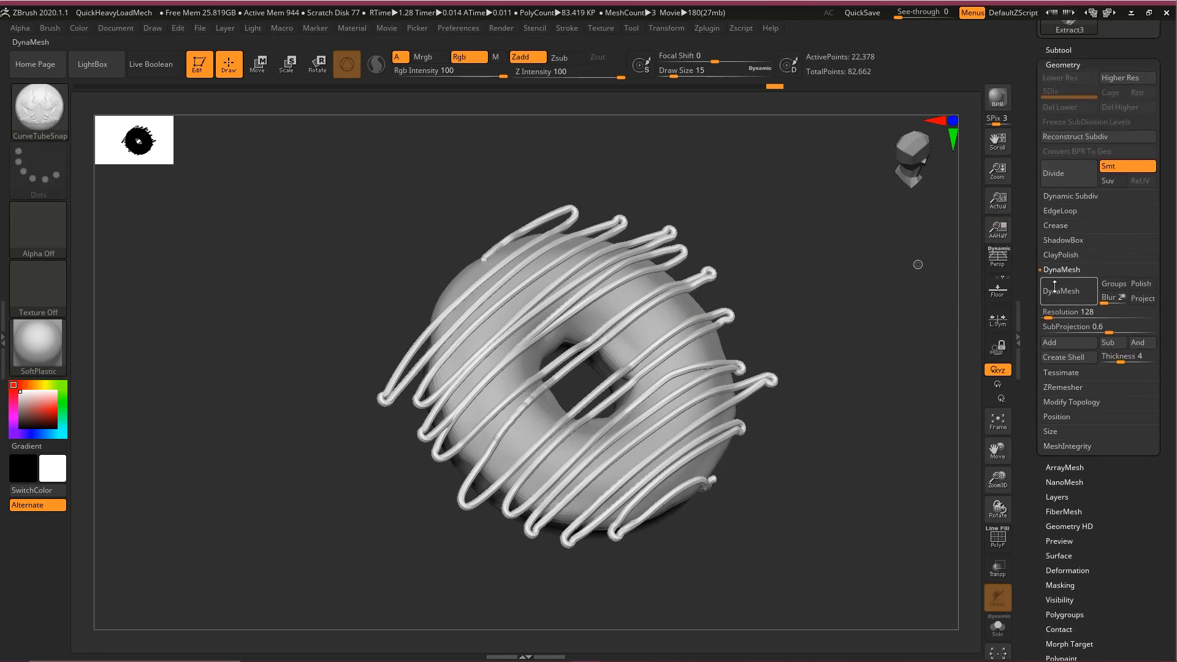
pyautogui.click(1065, 286)
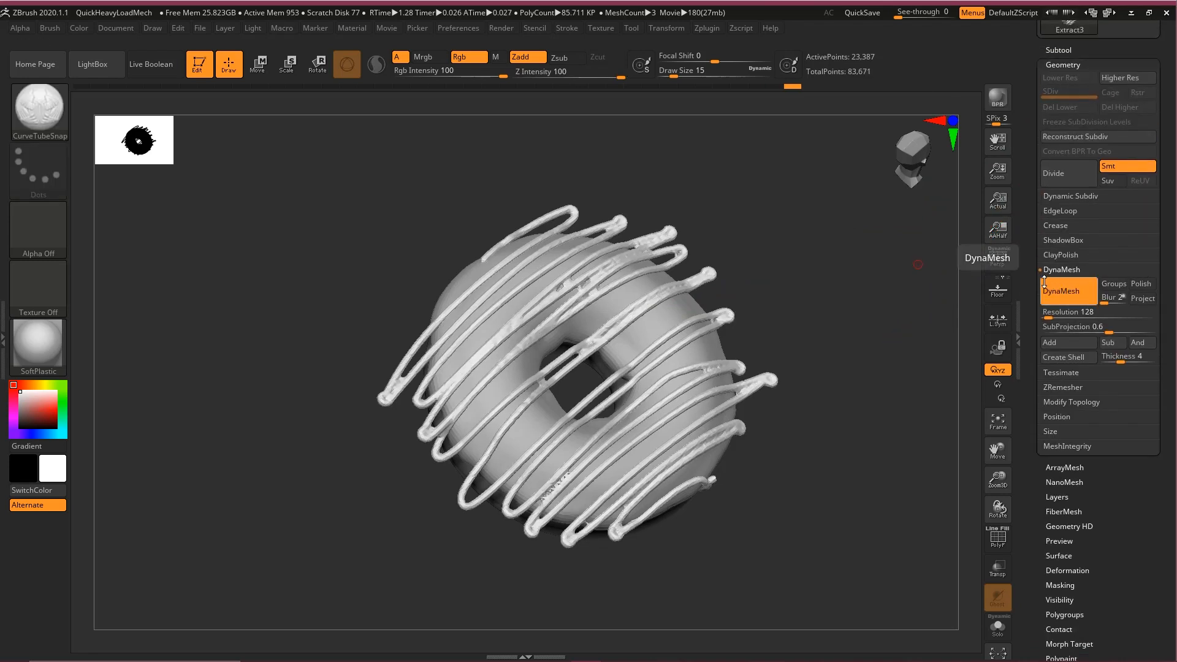
pyautogui.moveTo(818, 273); pyautogui.dragTo(800, 254)
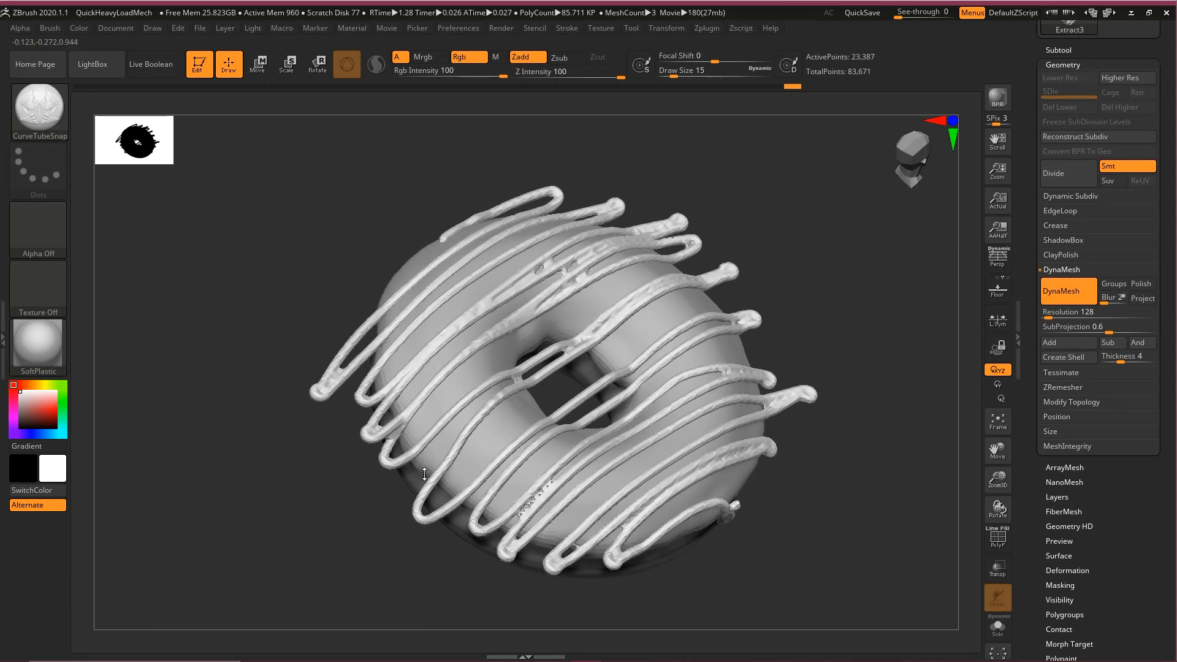
pyautogui.hotkey('ctrl', 'shift')
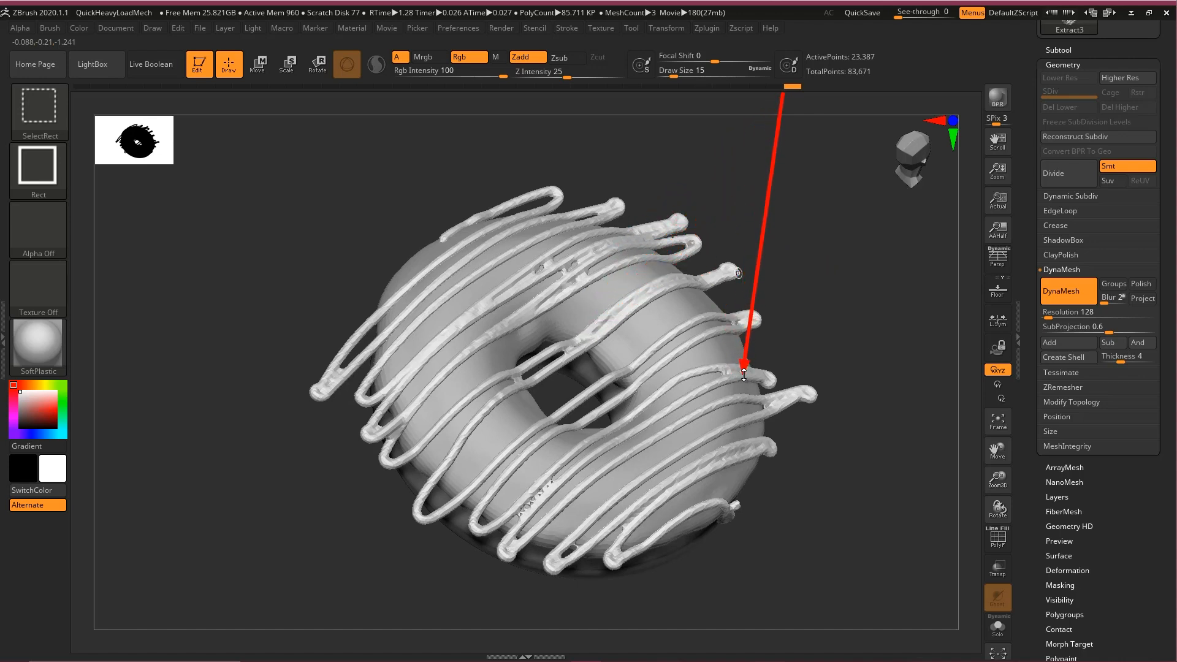
# - Smooth the remeshed drizzle tubes with the Polish deformation
pyautogui.scroll(-5, 1132, 377)
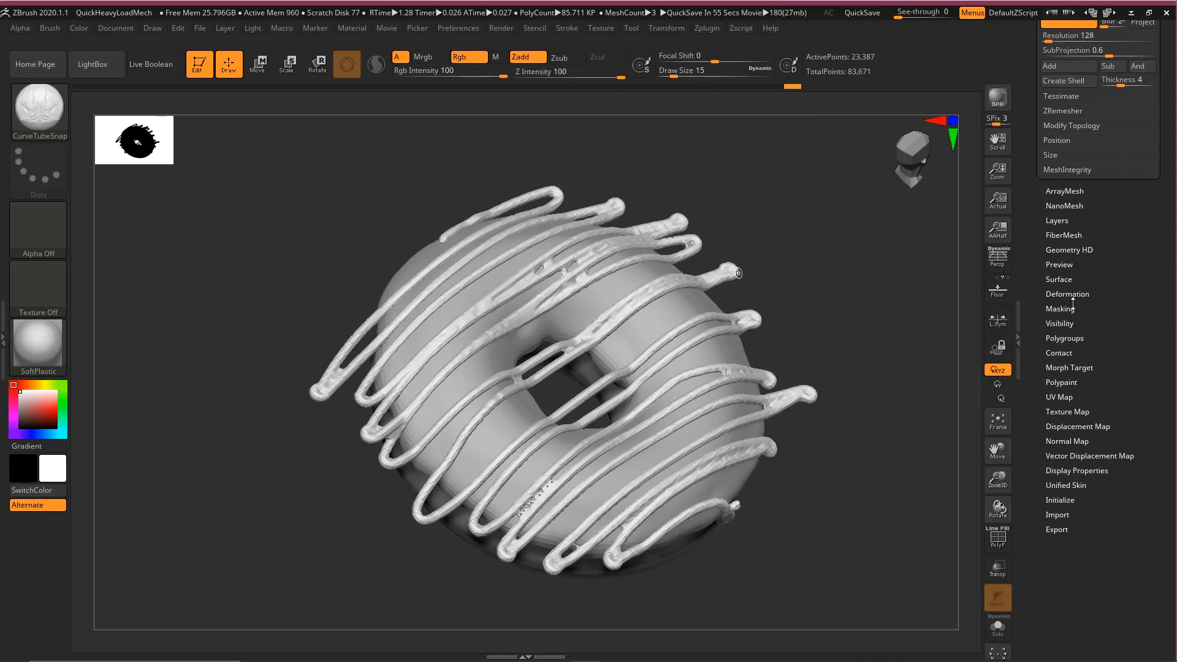
pyautogui.click(1067, 304)
pyautogui.scroll(3, 1163, 353)
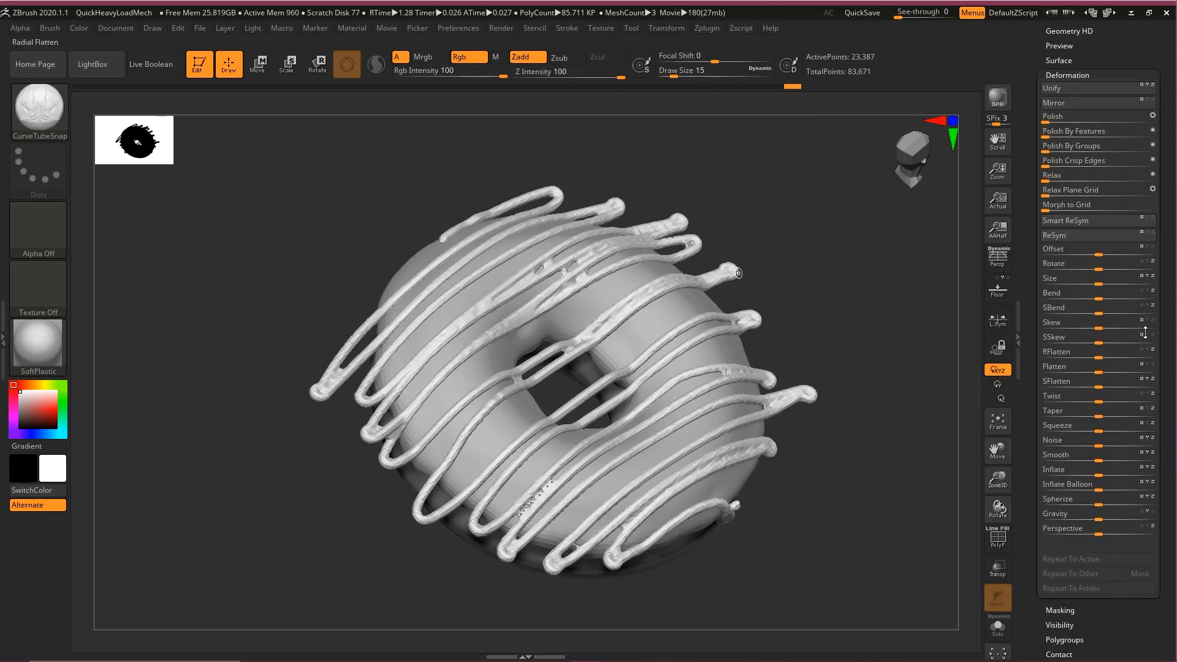
pyautogui.click(1049, 117)
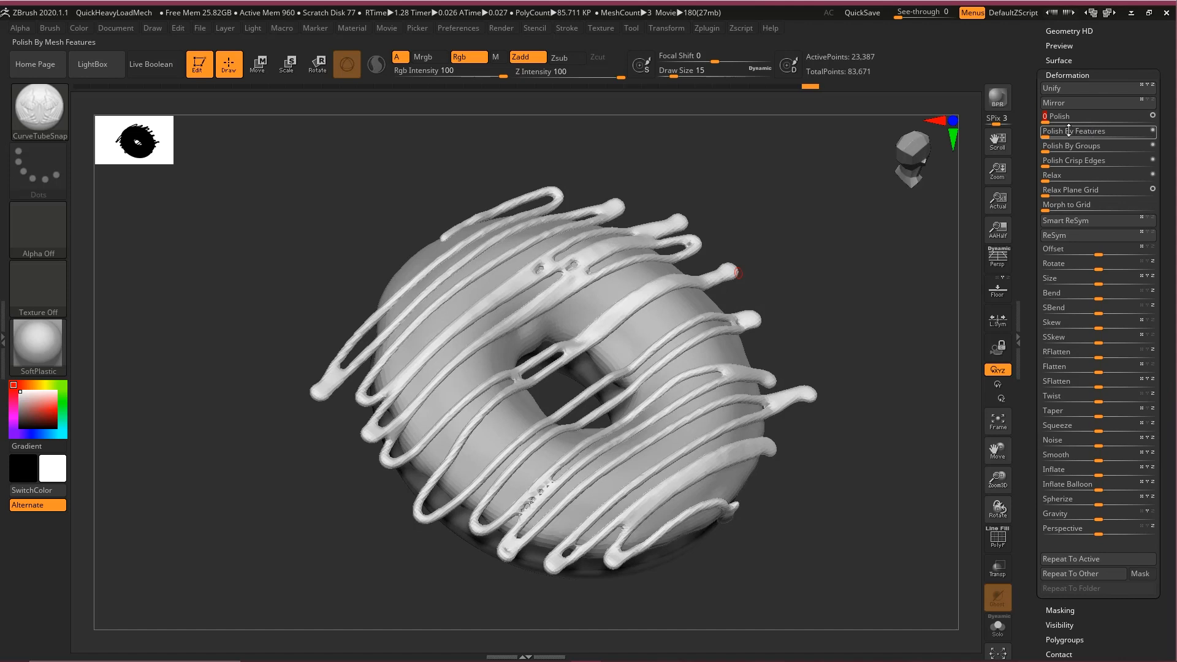
pyautogui.moveTo(1067, 122); pyautogui.dragTo(1103, 127)
pyautogui.moveTo(811, 216)
pyautogui.mouseDown()
pyautogui.moveTo(810, 229)
pyautogui.moveTo(814, 184)
pyautogui.moveTo(801, 244)
pyautogui.moveTo(812, 255)
pyautogui.moveTo(832, 223)
pyautogui.mouseUp()
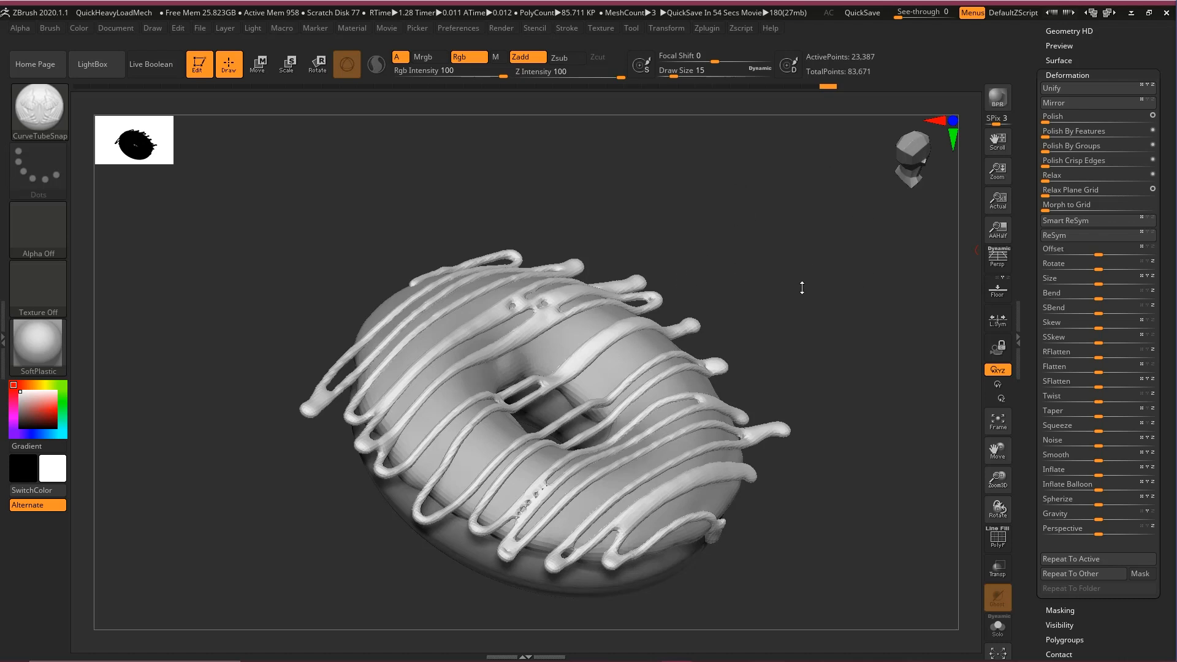
pyautogui.moveTo(802, 288)
pyautogui.mouseDown()
pyautogui.moveTo(815, 268)
pyautogui.moveTo(806, 191)
pyautogui.moveTo(793, 180)
pyautogui.moveTo(797, 196)
pyautogui.moveTo(833, 150)
pyautogui.moveTo(711, 159)
pyautogui.mouseUp()
pyautogui.hotkey('ctrl', 'shift')
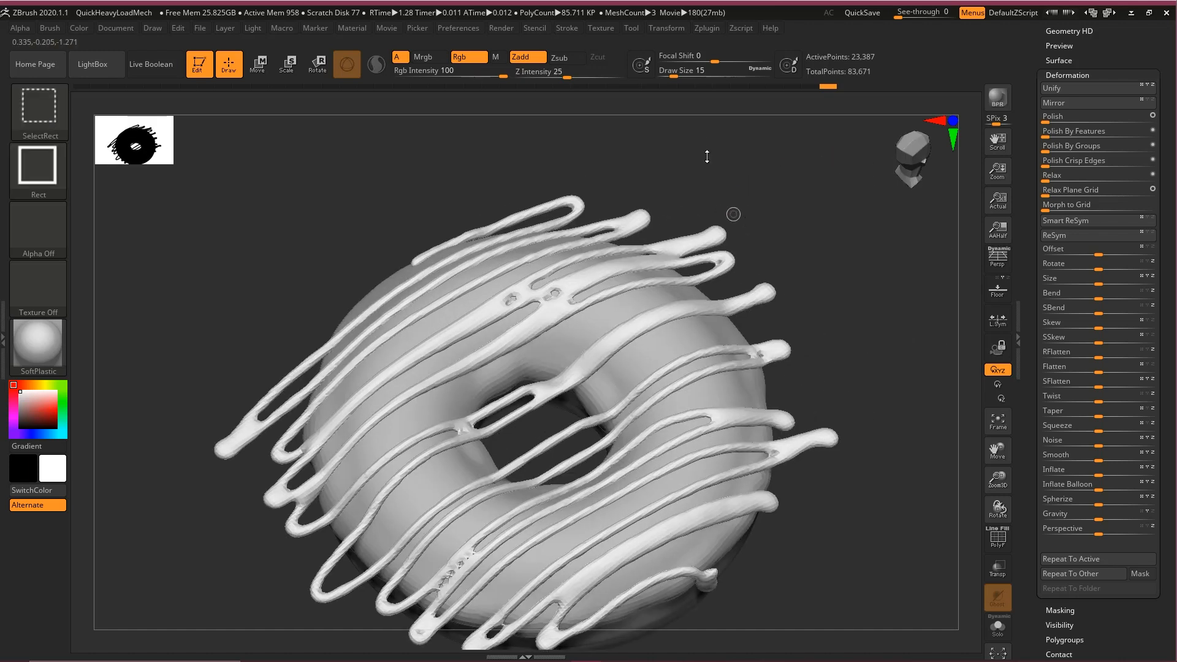
pyautogui.moveTo(650, 213)
pyautogui.mouseDown()
pyautogui.moveTo(607, 236)
pyautogui.moveTo(661, 219)
pyautogui.mouseUp()
pyautogui.moveTo(732, 241); pyautogui.dragTo(668, 256)
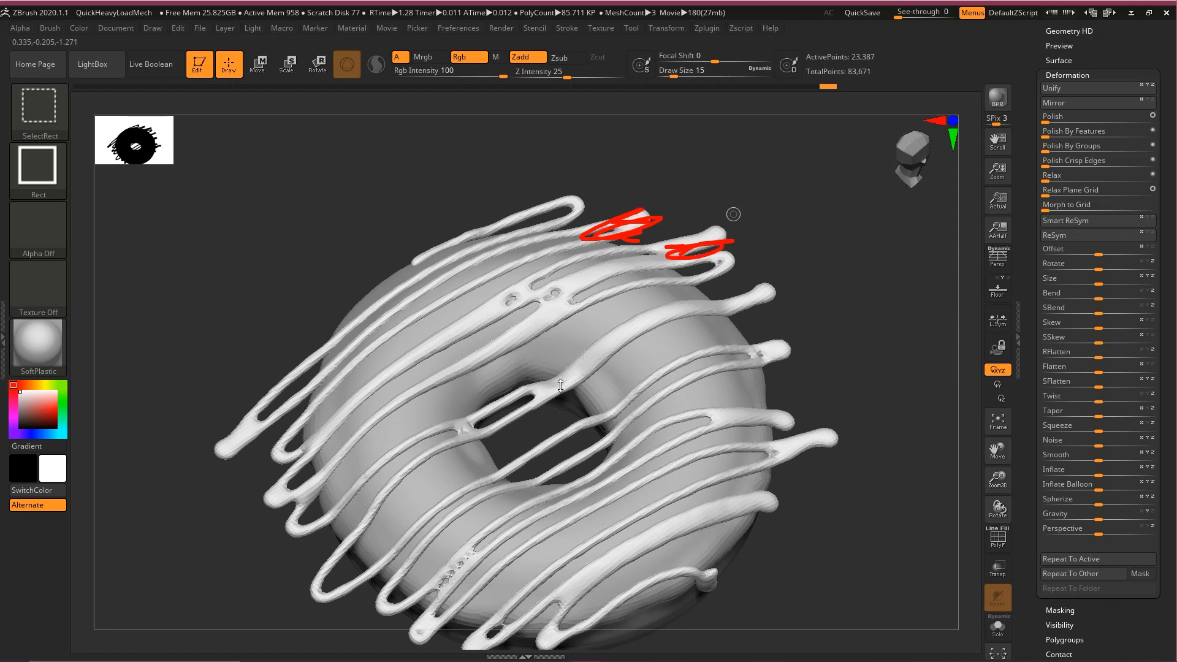
pyautogui.moveTo(555, 384)
pyautogui.mouseDown()
pyautogui.moveTo(475, 445)
pyautogui.moveTo(526, 476)
pyautogui.mouseUp()
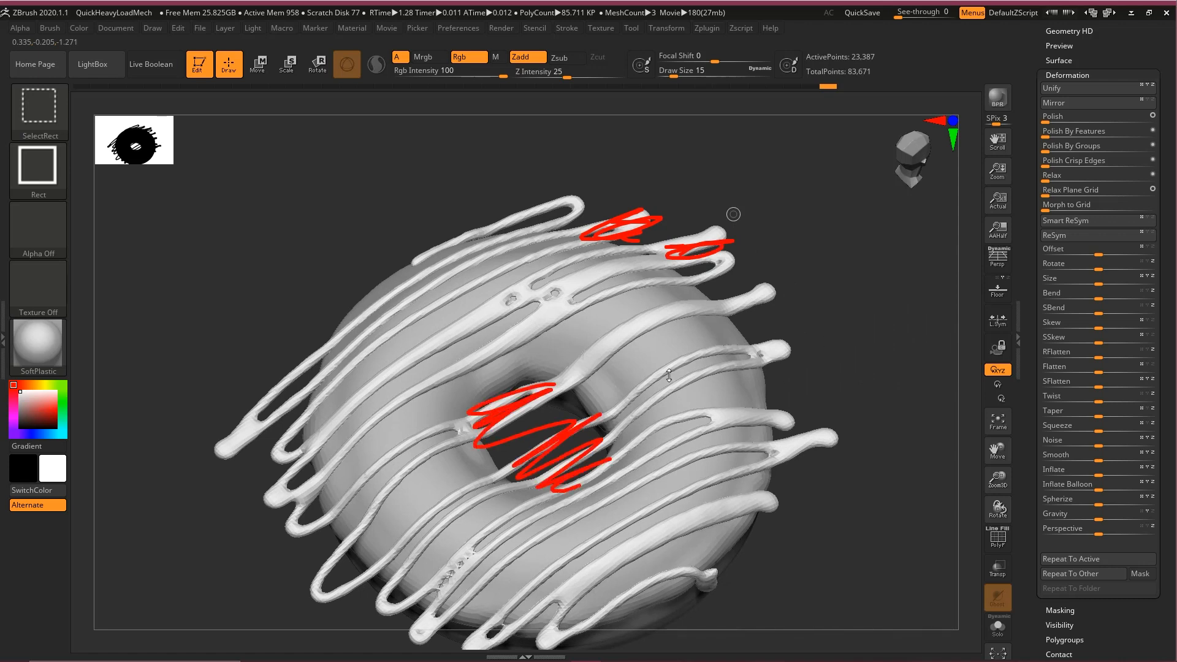
# - Make Inflat the active sculpting brush
pyautogui.press('Escape')
pyautogui.keyDown('alt'); pyautogui.moveTo(823, 279); pyautogui.dragTo(816, 256); pyautogui.keyUp('alt')
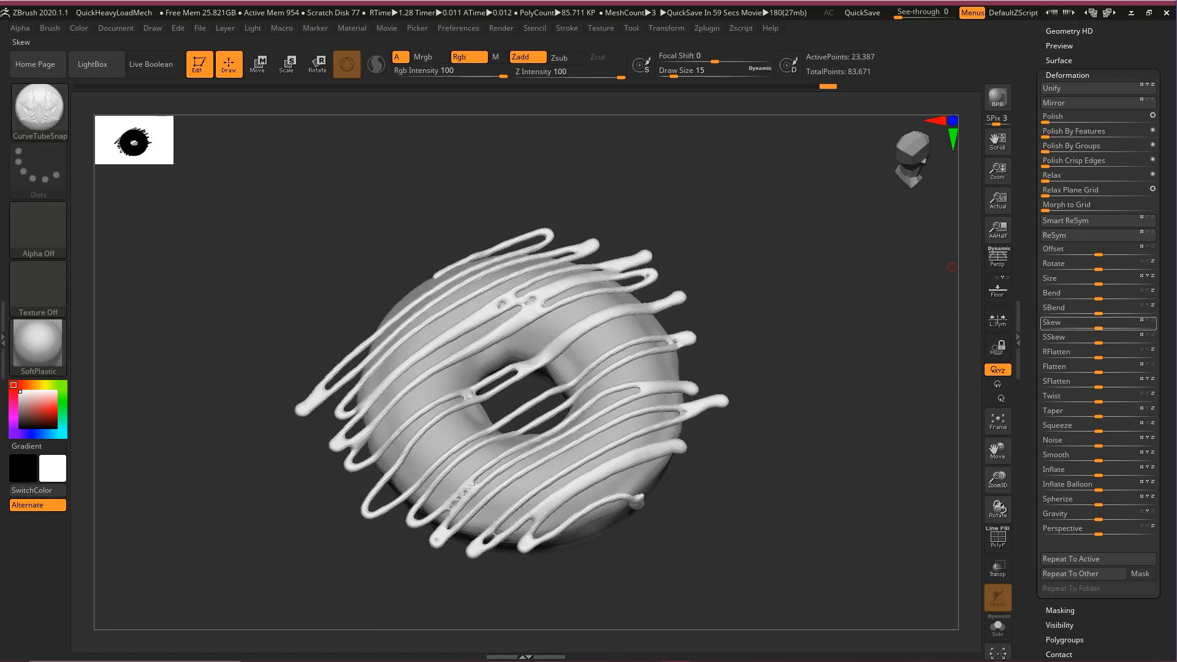
pyautogui.moveTo(951, 267); pyautogui.dragTo(937, 259)
pyautogui.moveTo(451, 305); pyautogui.dragTo(38, 112)
pyautogui.press('Escape')
pyautogui.click(38, 111)
pyautogui.press('i')
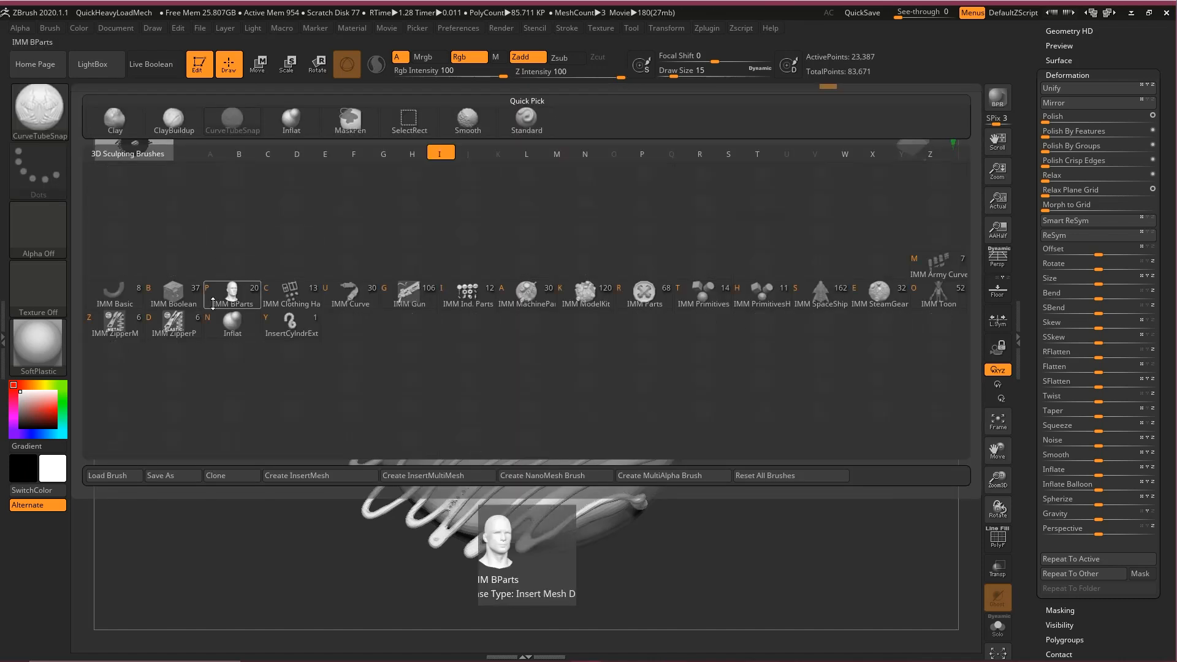
pyautogui.click(231, 320)
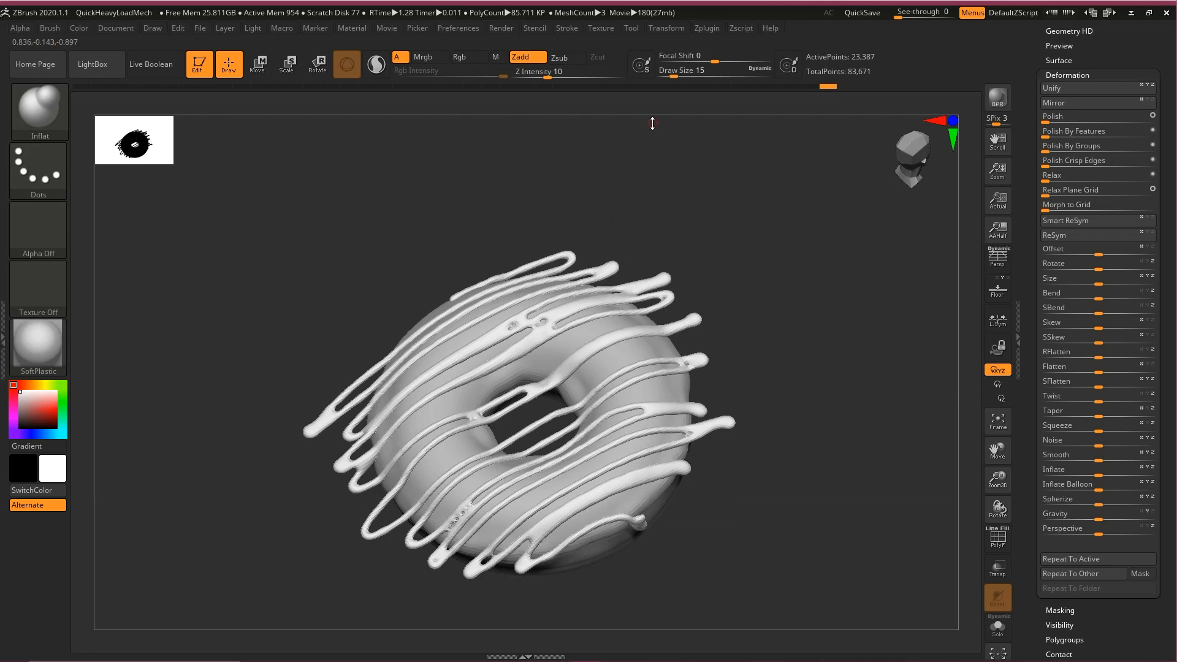
# - Set the brush's draw size to 62 and turn on Sculptris Pro mode
pyautogui.moveTo(607, 296)
pyautogui.mouseDown()
pyautogui.moveTo(674, 76)
pyautogui.moveTo(687, 73)
pyautogui.mouseUp()
pyautogui.press('Escape')
pyautogui.keyDown('alt'); pyautogui.moveTo(713, 215); pyautogui.dragTo(715, 229); pyautogui.keyUp('alt')
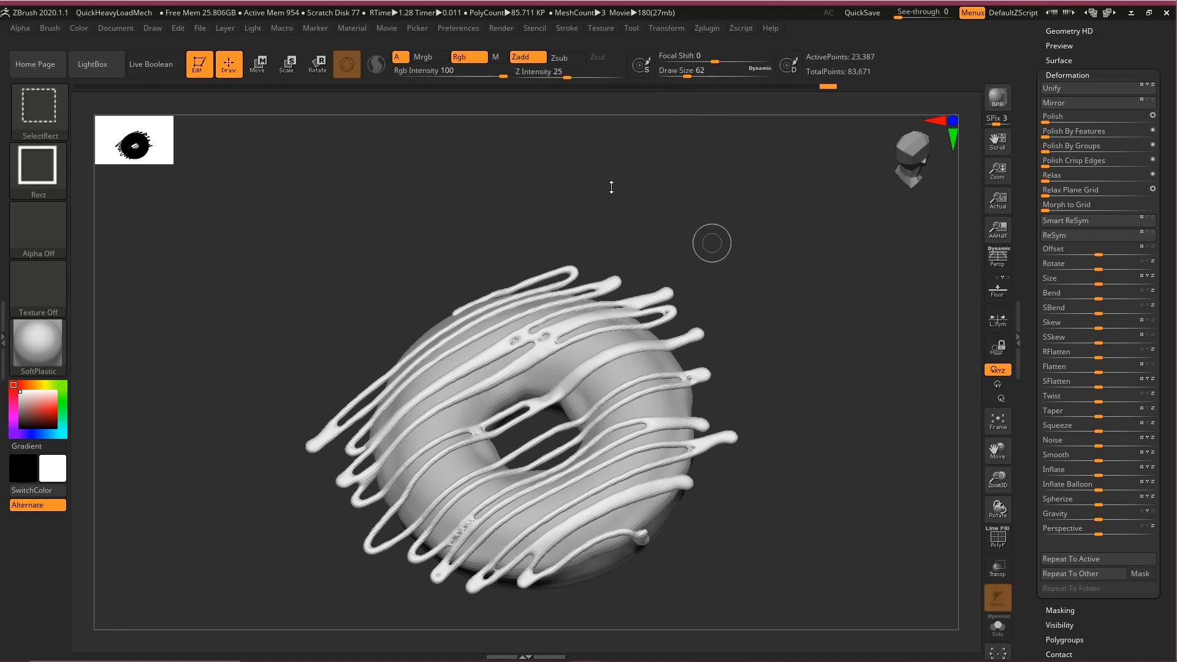
pyautogui.moveTo(351, 429); pyautogui.dragTo(374, 69)
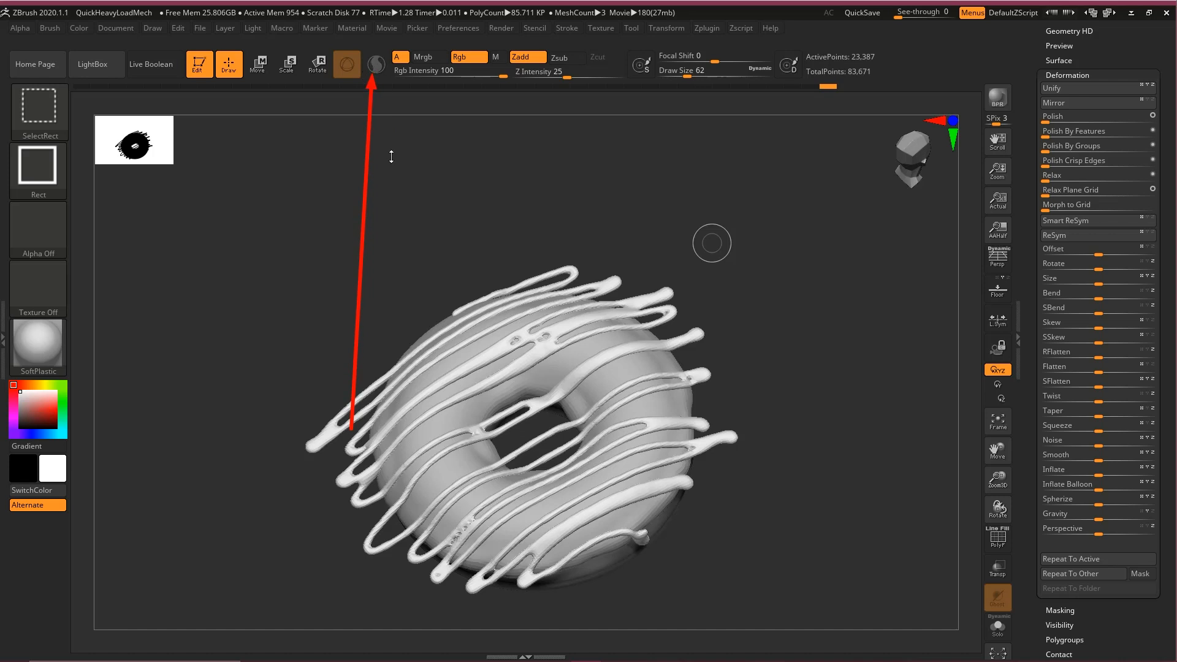
pyautogui.click(375, 64)
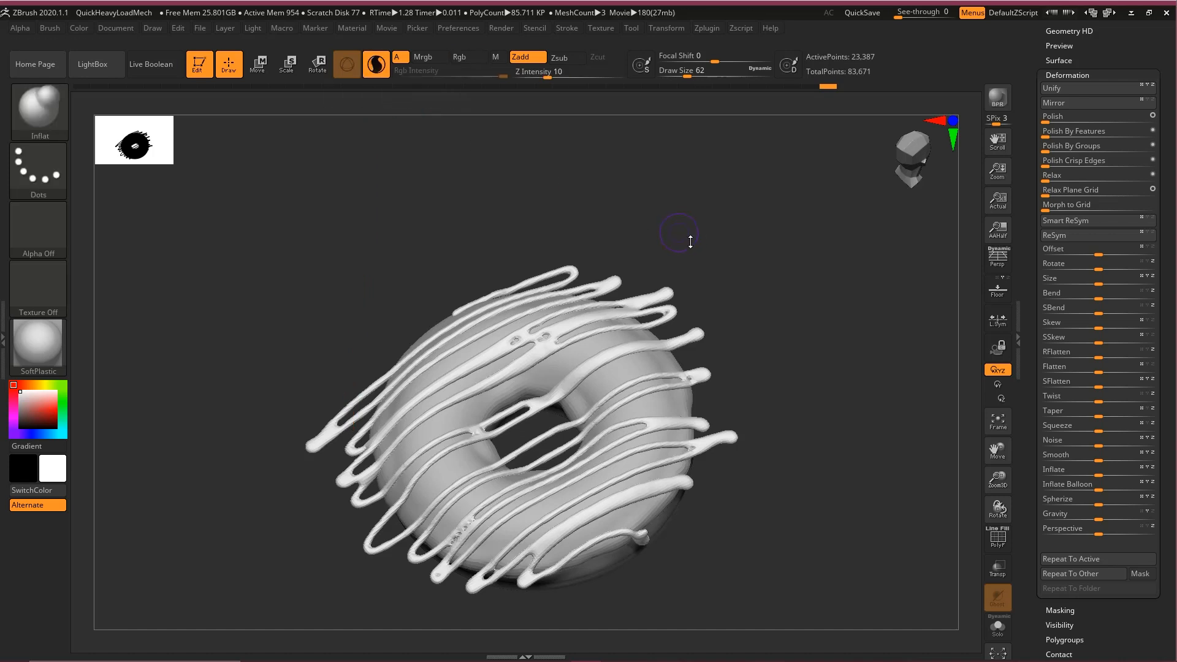
pyautogui.keyDown('alt'); pyautogui.moveTo(690, 242); pyautogui.dragTo(751, 202); pyautogui.keyUp('alt')
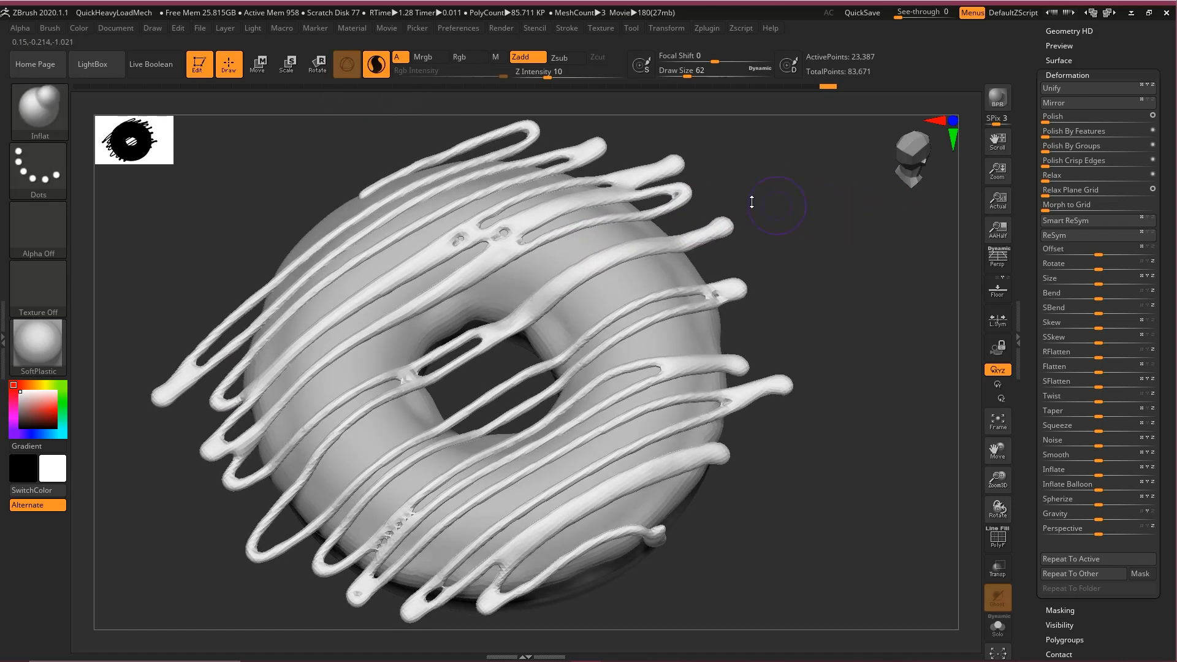
# - Show the polygon wireframe on the drizzle and examine its mesh density
pyautogui.hotkey('ctrl', 'shift')
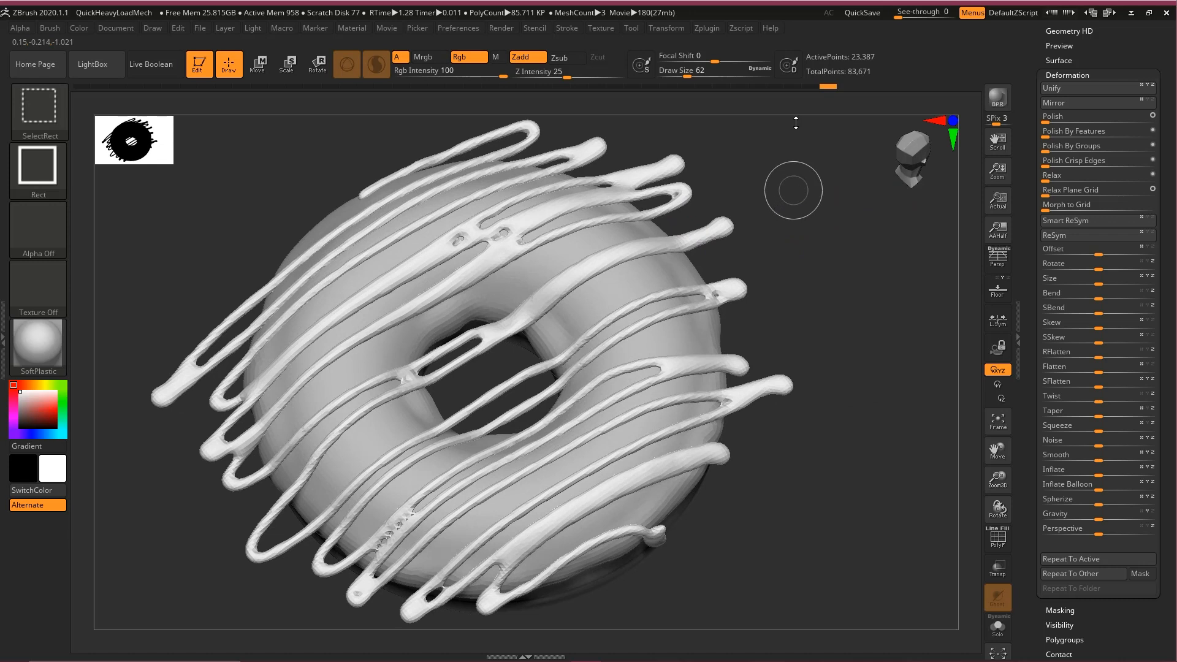
pyautogui.moveTo(641, 116); pyautogui.dragTo(567, 281)
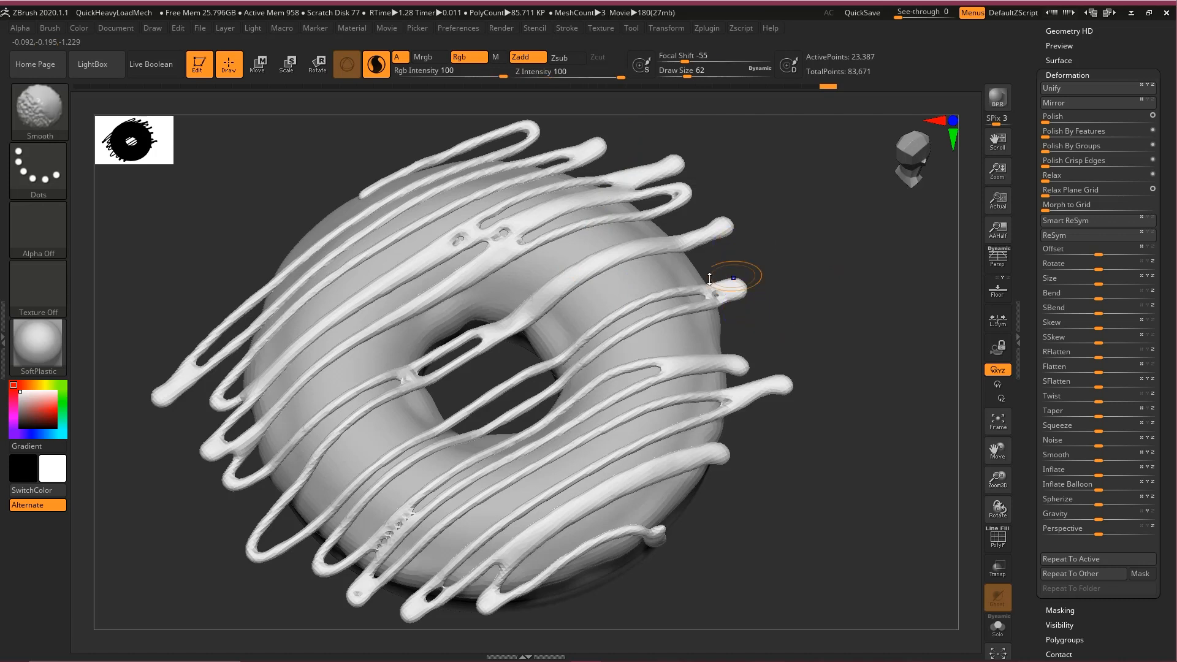
pyautogui.hotkey('shift', 'f')
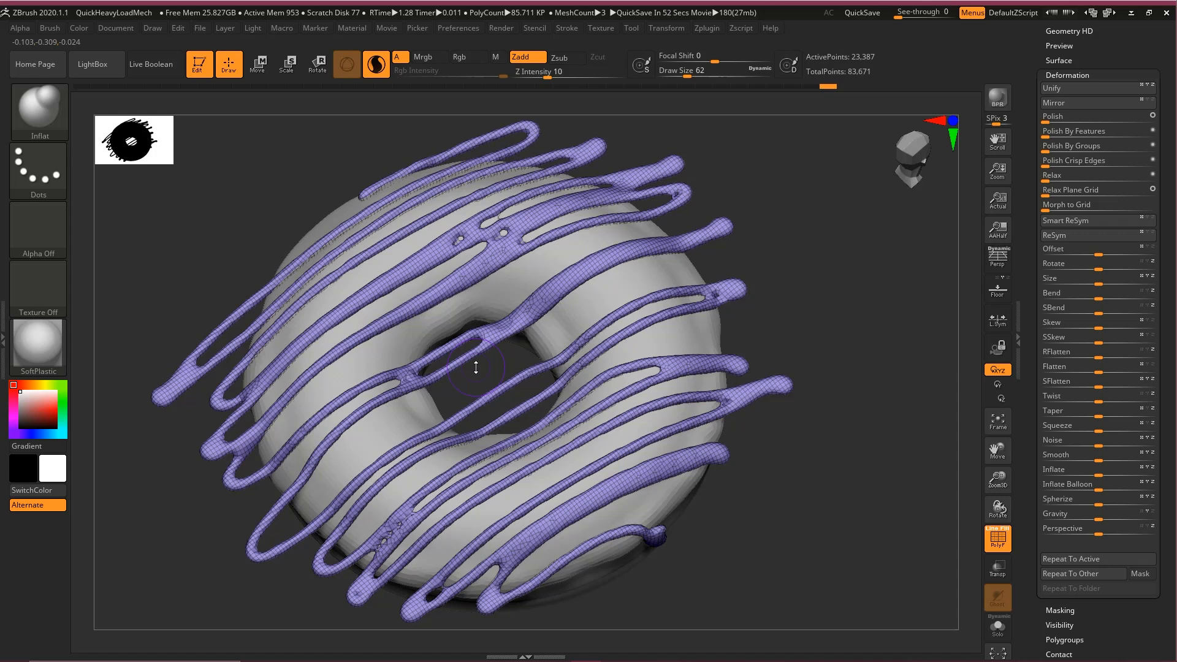
pyautogui.hotkey('ctrl', 'shift')
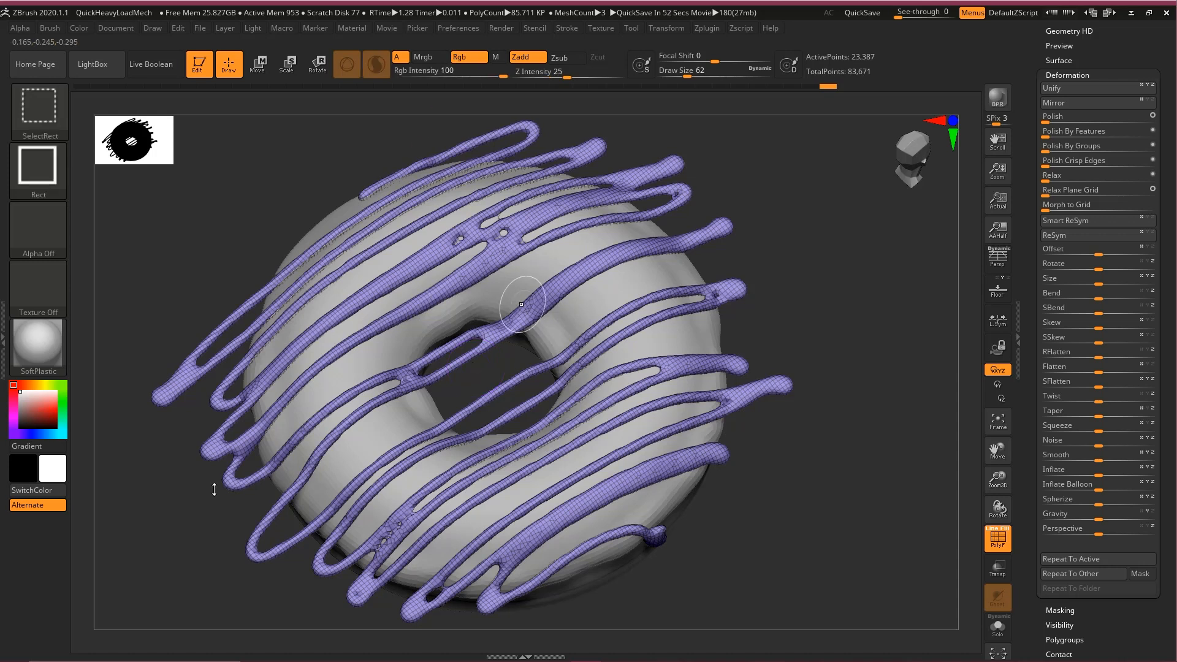
pyautogui.moveTo(216, 485)
pyautogui.mouseDown()
pyautogui.moveTo(344, 92)
pyautogui.moveTo(384, 77)
pyautogui.moveTo(482, 154)
pyautogui.moveTo(515, 154)
pyautogui.mouseUp()
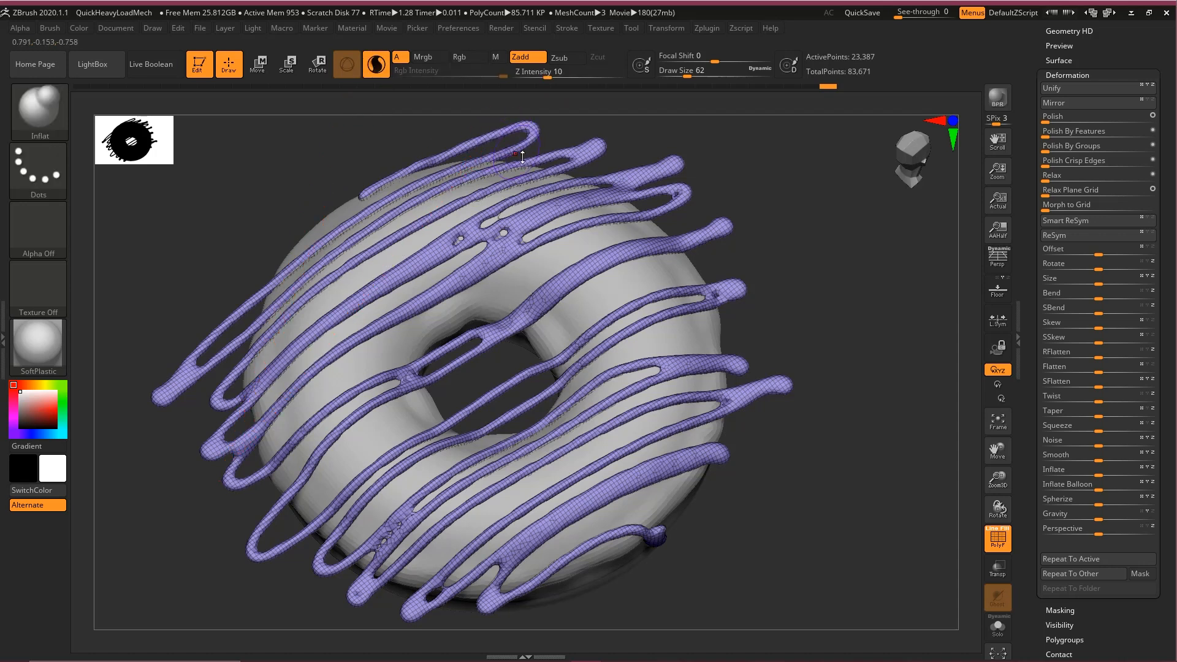
# - Try to smooth away one overshooting drizzle end near the donut's upper right edge, then undo the strokes
pyautogui.moveTo(641, 176)
pyautogui.mouseDown()
pyautogui.moveTo(671, 164)
pyautogui.moveTo(582, 193)
pyautogui.moveTo(540, 245)
pyautogui.mouseUp()
pyautogui.hotkey('ctrl', 'z')
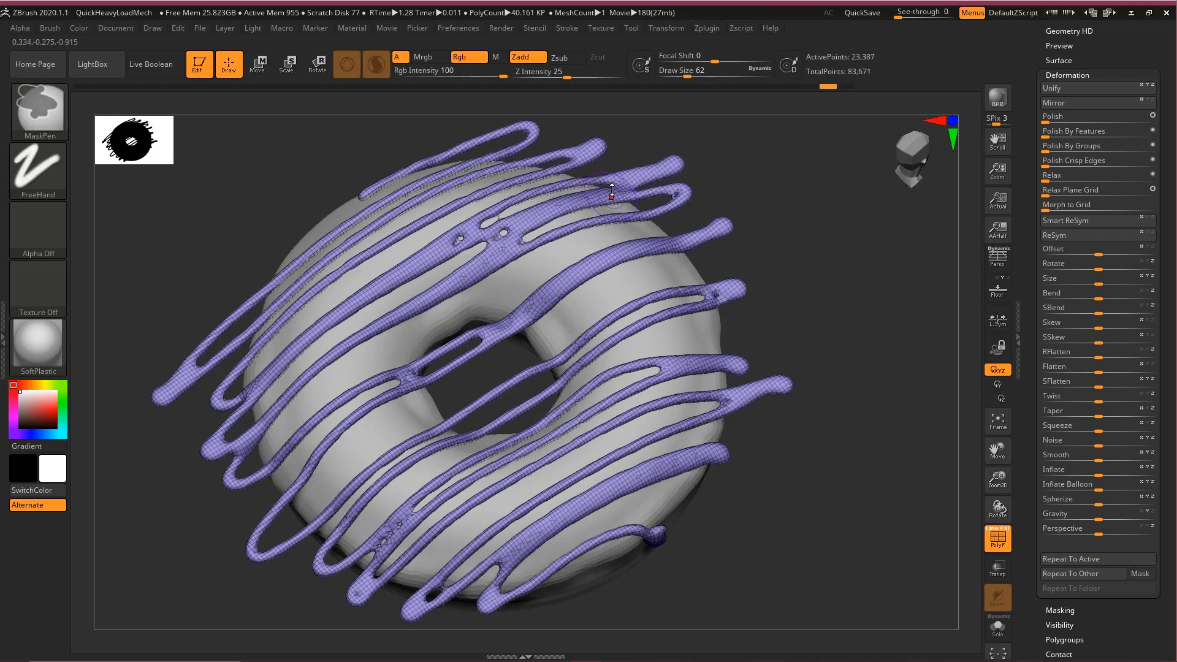
pyautogui.moveTo(648, 173)
pyautogui.mouseDown()
pyautogui.moveTo(678, 165)
pyautogui.moveTo(638, 175)
pyautogui.moveTo(676, 163)
pyautogui.mouseUp()
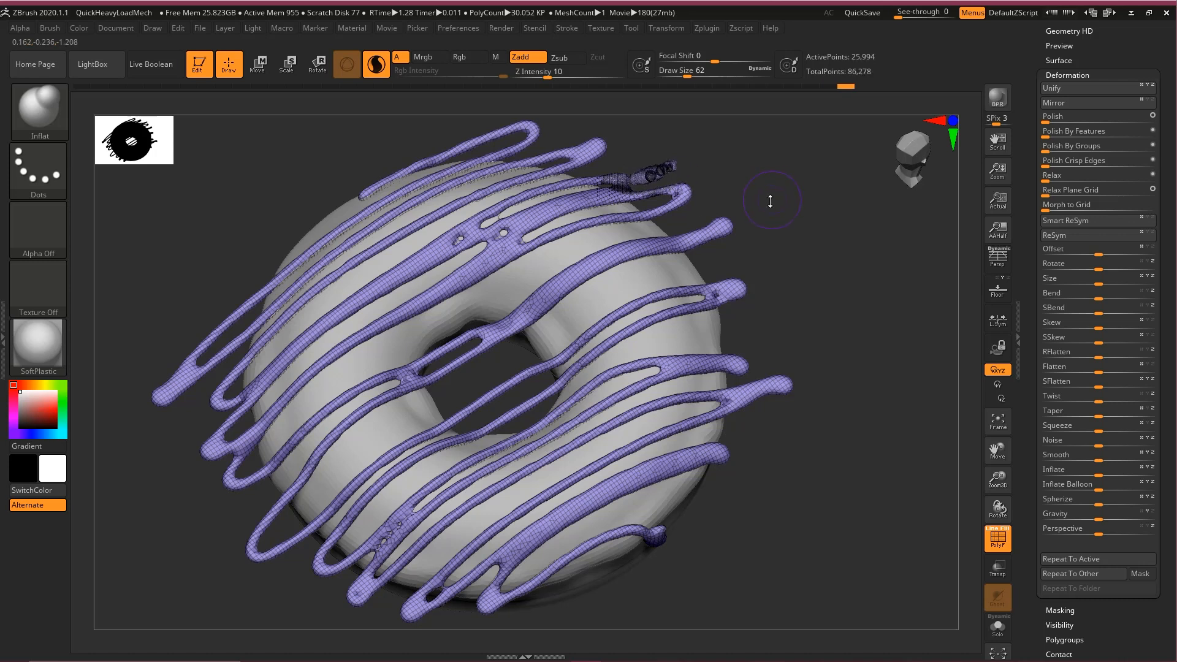
pyautogui.hotkey('ctrl', 'z')
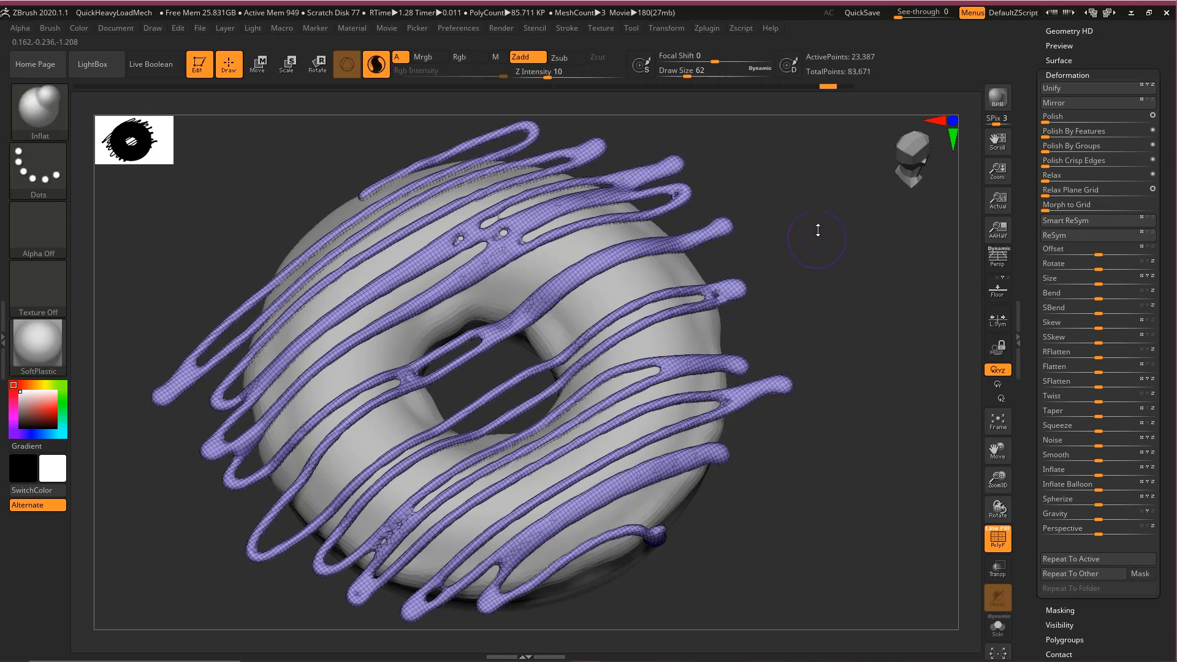
# - Hide the wireframe and use the Smooth brush to dissolve the drizzle turns overshooting the donut's upper right edge
pyautogui.keyDown('alt'); pyautogui.moveTo(817, 230); pyautogui.dragTo(823, 244); pyautogui.keyUp('alt')
pyautogui.press('shift')
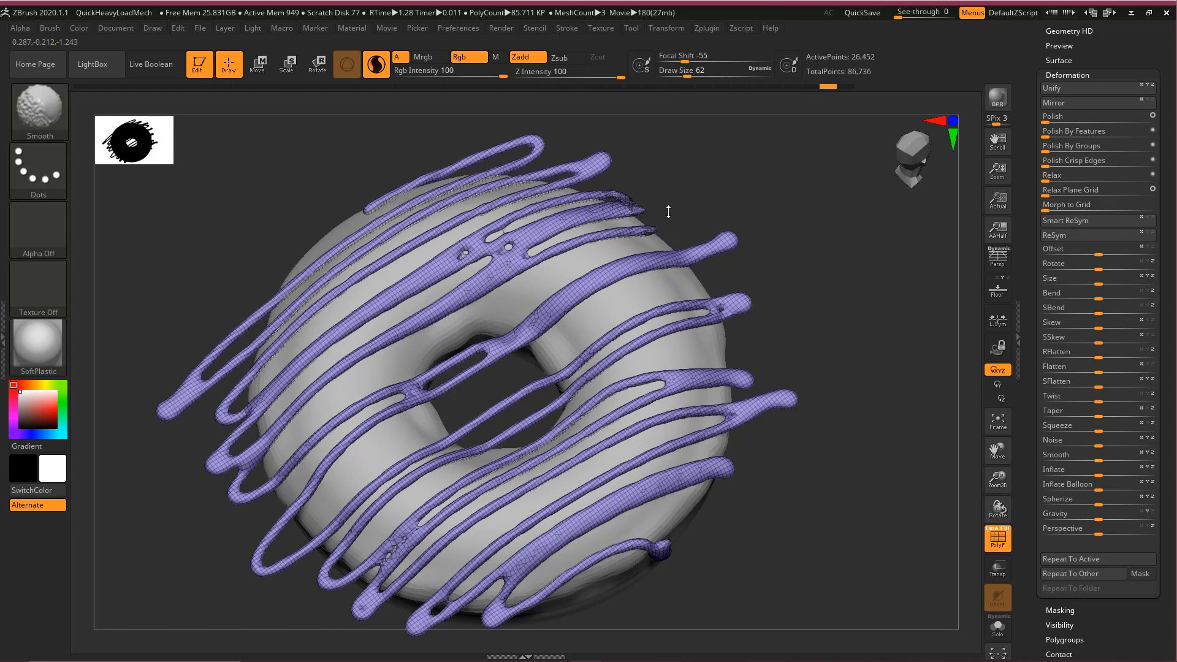
pyautogui.hotkey('ctrl', 'shift')
pyautogui.moveTo(432, 237)
pyautogui.mouseDown()
pyautogui.moveTo(72, 115)
pyautogui.moveTo(51, 122)
pyautogui.mouseUp()
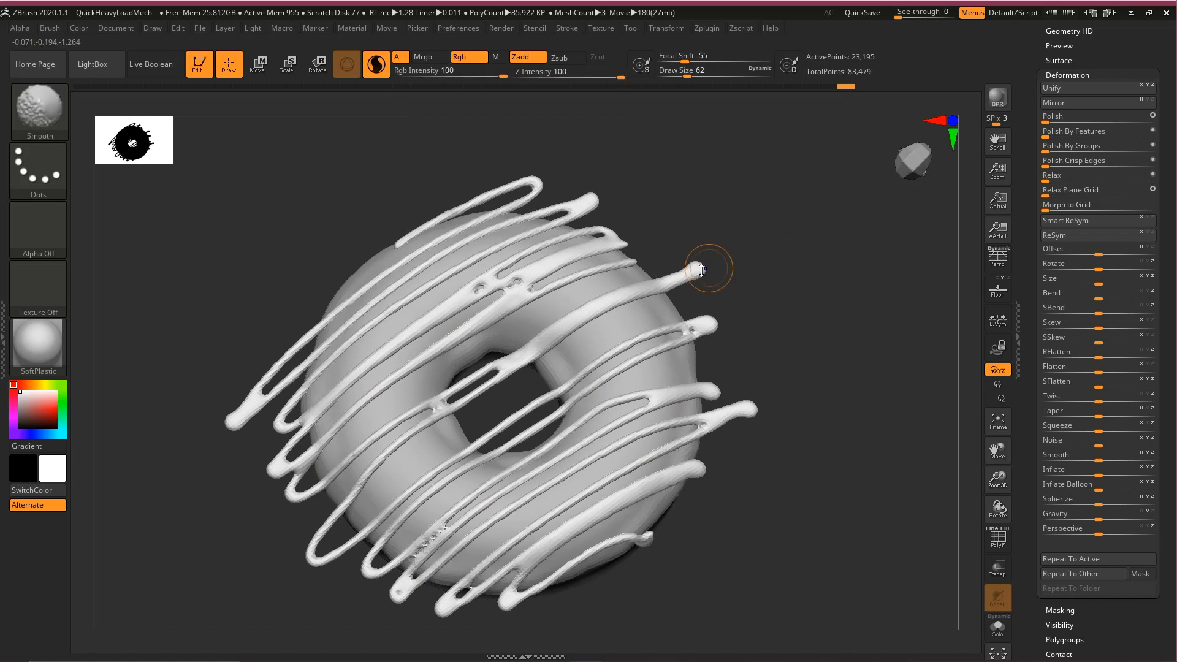
pyautogui.moveTo(702, 270)
pyautogui.keyDown('shift'); pyautogui.mouseDown()
pyautogui.moveTo(662, 287)
pyautogui.moveTo(670, 257)
pyautogui.moveTo(670, 280)
pyautogui.mouseUp(); pyautogui.keyUp('shift')
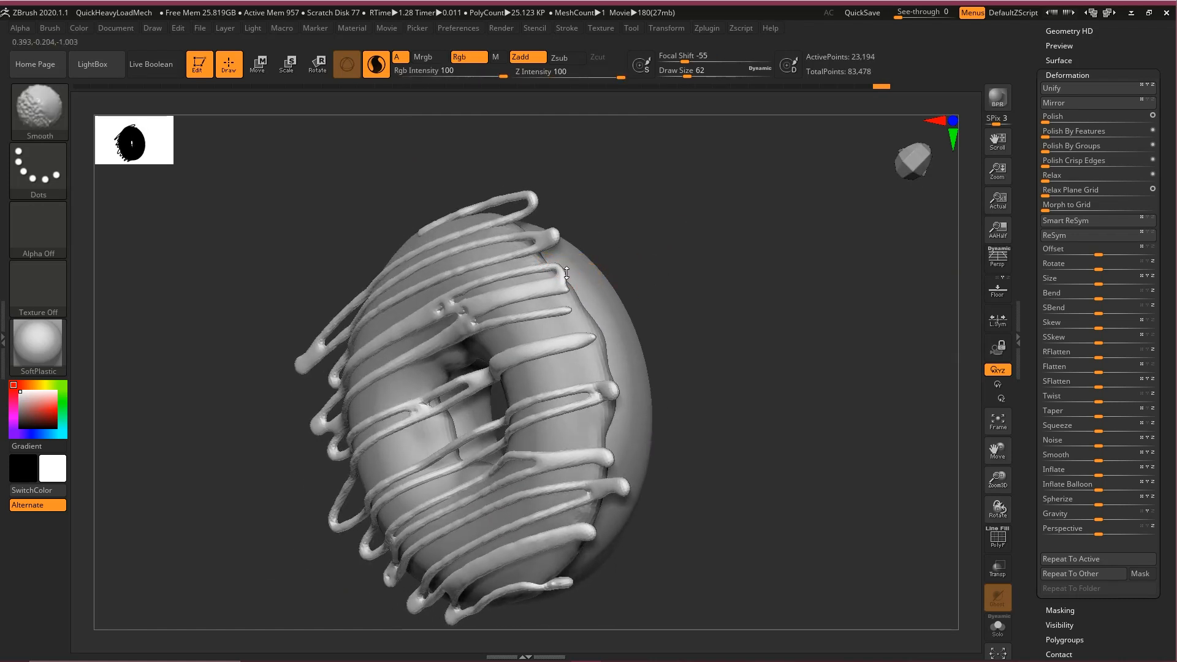
pyautogui.moveTo(598, 267)
pyautogui.mouseDown()
pyautogui.moveTo(607, 227)
pyautogui.moveTo(669, 255)
pyautogui.mouseUp()
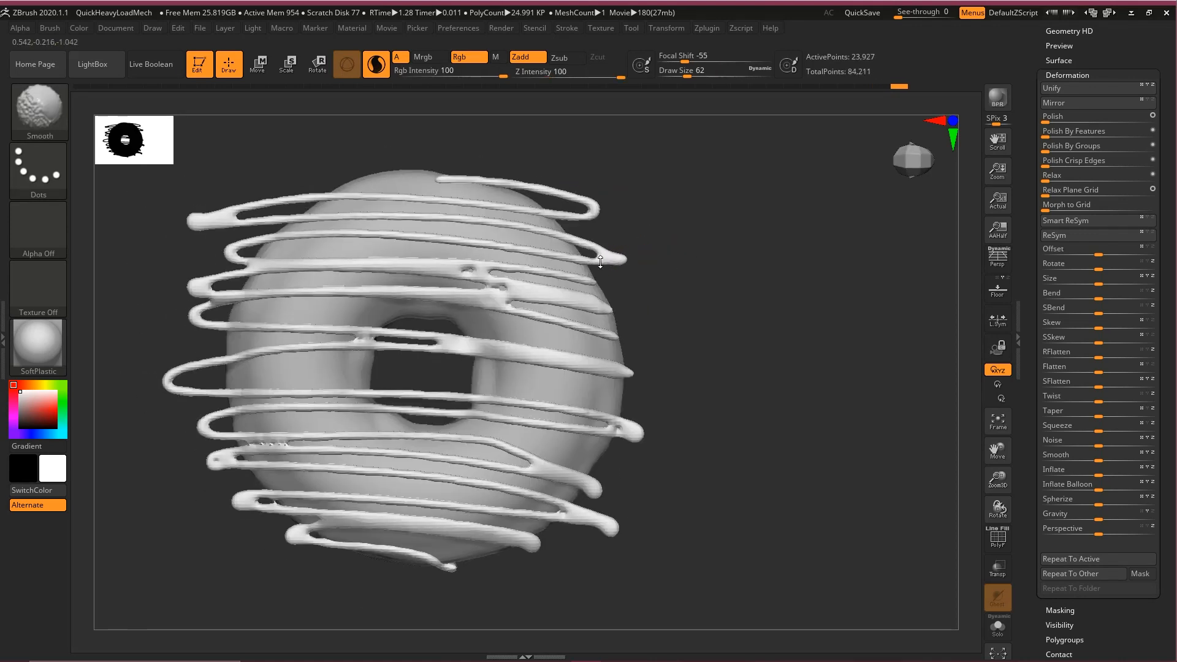
pyautogui.moveTo(576, 239)
pyautogui.keyDown('shift'); pyautogui.mouseDown()
pyautogui.moveTo(584, 205)
pyautogui.moveTo(556, 214)
pyautogui.mouseUp(); pyautogui.keyUp('shift')
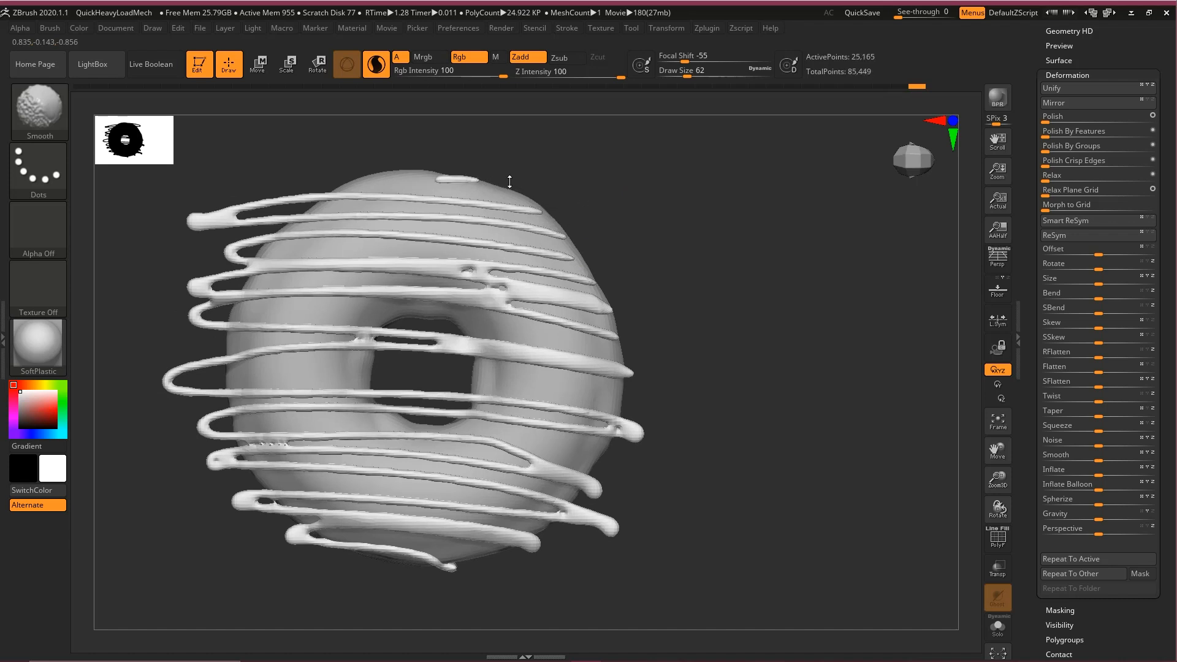
pyautogui.keyDown('alt'); pyautogui.moveTo(605, 182); pyautogui.dragTo(620, 218); pyautogui.keyUp('alt')
pyautogui.moveTo(620, 218)
pyautogui.mouseDown()
pyautogui.moveTo(631, 257)
pyautogui.moveTo(624, 226)
pyautogui.mouseUp()
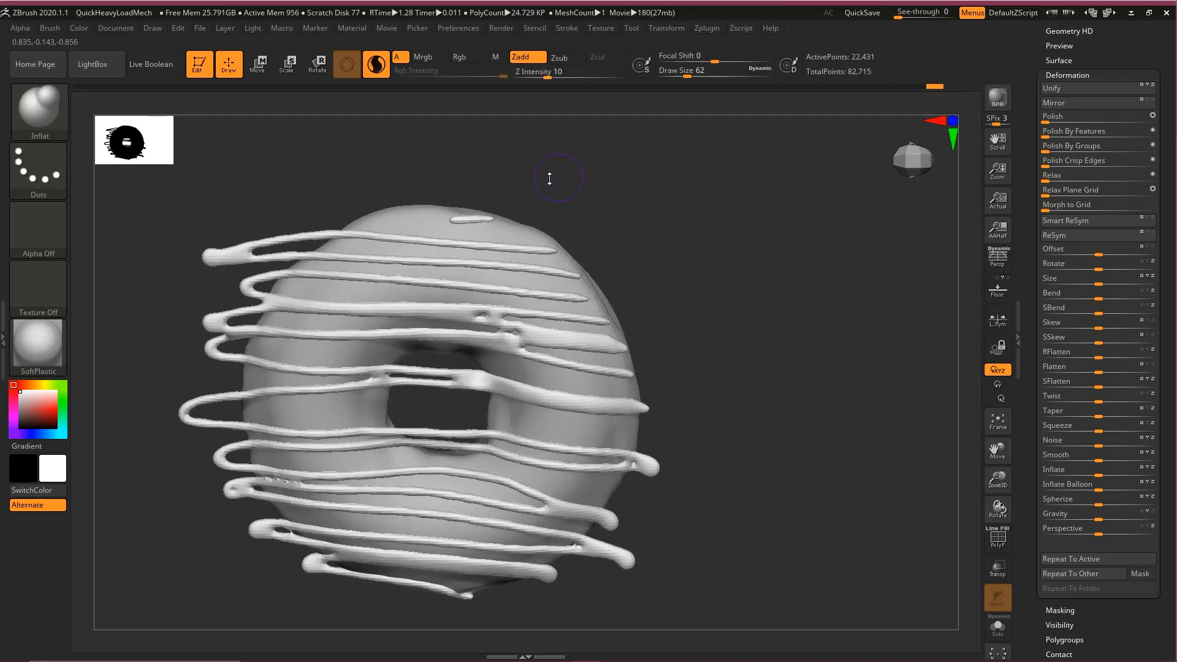
# - Smooth away the stray drizzle piece at the donut's top and the overshooting turns along its left side, using draw size 97
pyautogui.hotkey('ctrl', 'shift')
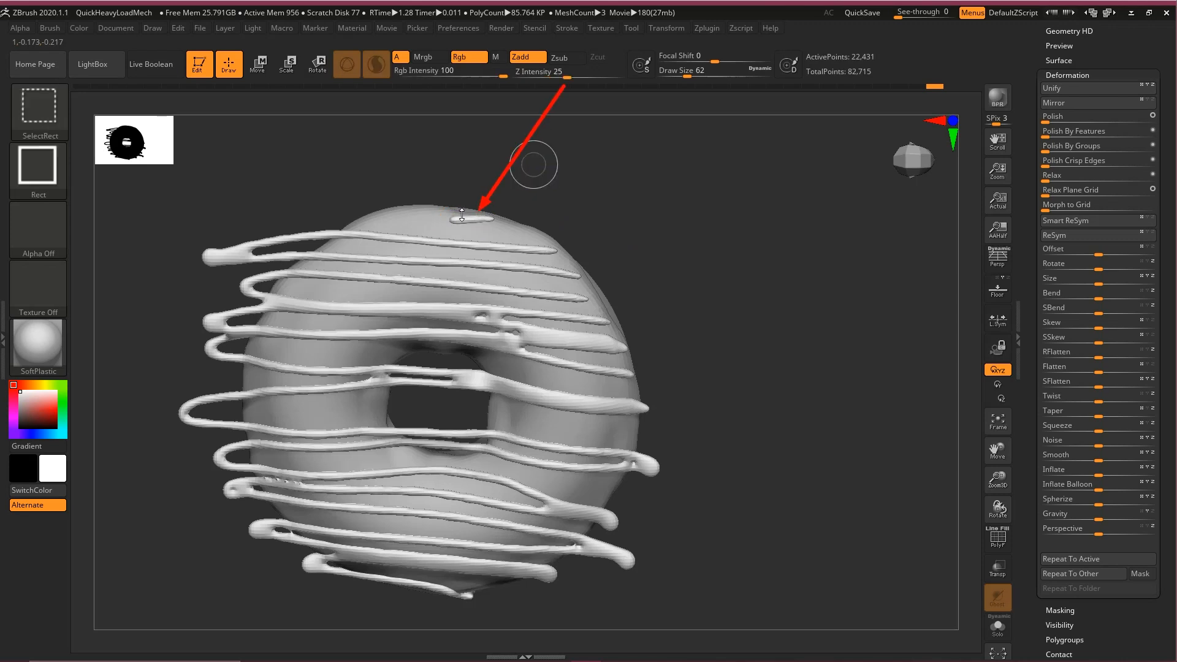
pyautogui.press('shift')
pyautogui.keyDown('alt'); pyautogui.moveTo(574, 201); pyautogui.dragTo(673, 195); pyautogui.keyUp('alt')
pyautogui.moveTo(319, 245)
pyautogui.keyDown('shift'); pyautogui.mouseDown()
pyautogui.moveTo(364, 236)
pyautogui.moveTo(372, 213)
pyautogui.moveTo(335, 251)
pyautogui.moveTo(372, 250)
pyautogui.moveTo(323, 330)
pyautogui.mouseUp(); pyautogui.keyUp('shift')
pyautogui.press('space')
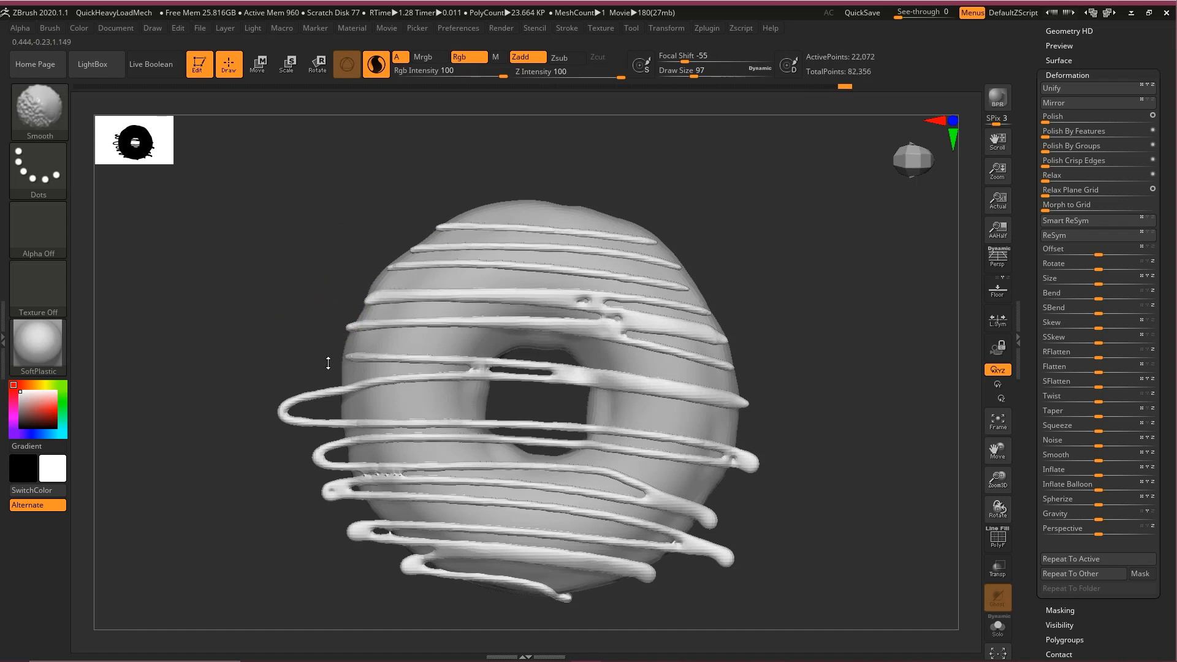
pyautogui.keyDown('shift'); pyautogui.moveTo(305, 388); pyautogui.dragTo(289, 402); pyautogui.keyUp('shift')
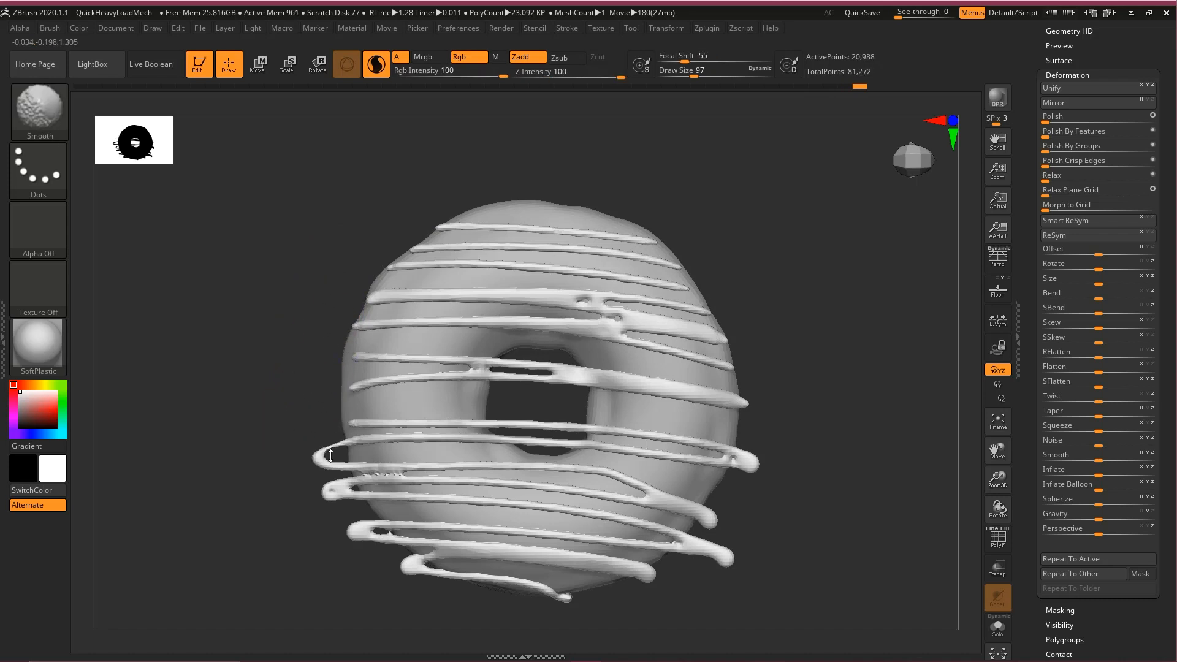
pyautogui.moveTo(331, 455)
pyautogui.keyDown('shift'); pyautogui.mouseDown()
pyautogui.moveTo(321, 459)
pyautogui.moveTo(358, 548)
pyautogui.mouseUp(); pyautogui.keyUp('shift')
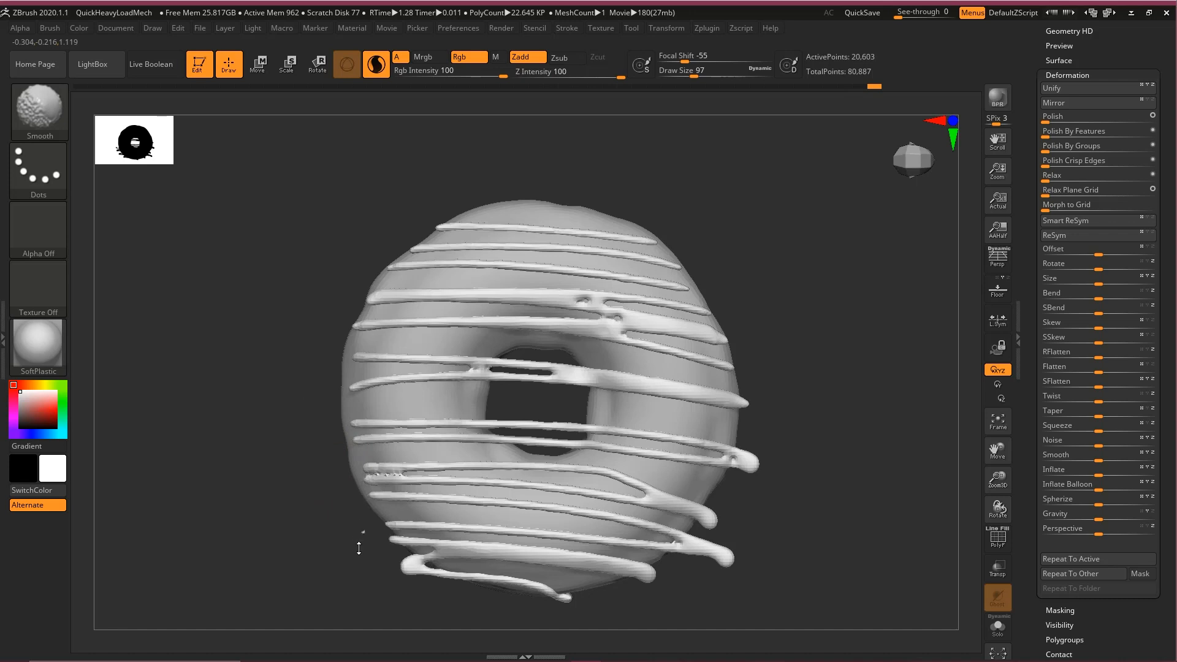
pyautogui.keyDown('shift'); pyautogui.moveTo(571, 597); pyautogui.dragTo(553, 592); pyautogui.keyUp('shift')
# - Smooth away the drizzle ends overshooting the donut's bottom and lower right edge
pyautogui.keyDown('alt'); pyautogui.moveTo(839, 465); pyautogui.dragTo(828, 371); pyautogui.keyUp('alt')
pyautogui.keyDown('shift'); pyautogui.moveTo(552, 509); pyautogui.dragTo(554, 500); pyautogui.keyUp('shift')
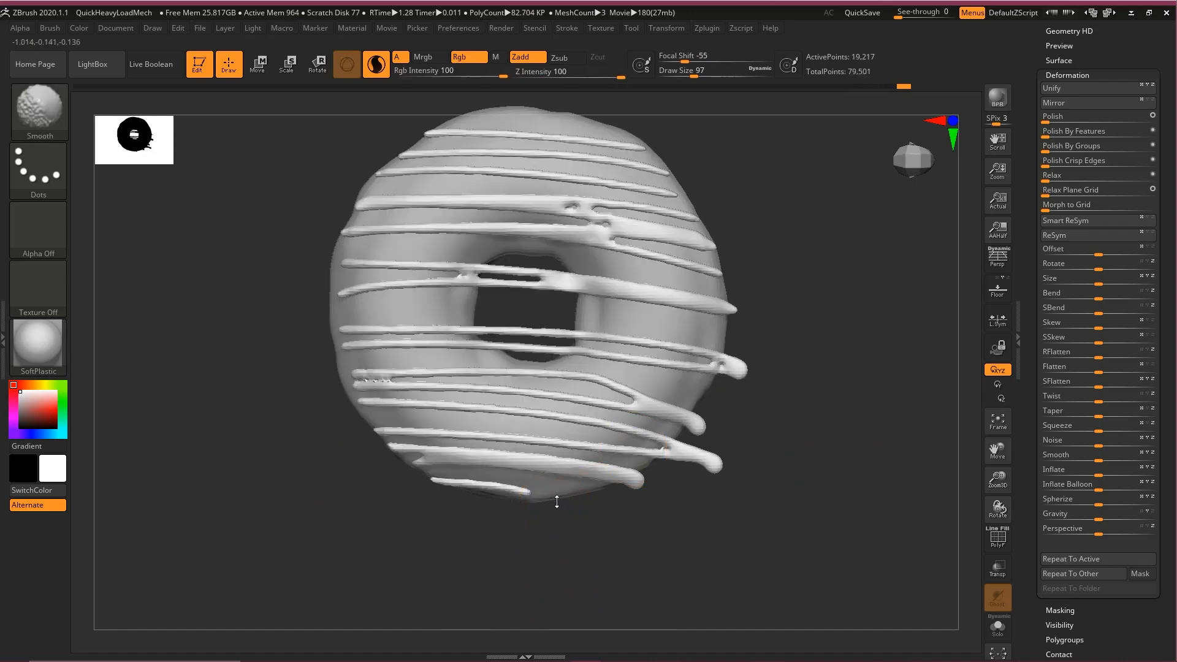
pyautogui.keyDown('shift'); pyautogui.moveTo(634, 480); pyautogui.dragTo(629, 487); pyautogui.keyUp('shift')
pyautogui.moveTo(716, 462)
pyautogui.keyDown('shift'); pyautogui.mouseDown()
pyautogui.moveTo(681, 451)
pyautogui.moveTo(695, 444)
pyautogui.mouseUp(); pyautogui.keyUp('shift')
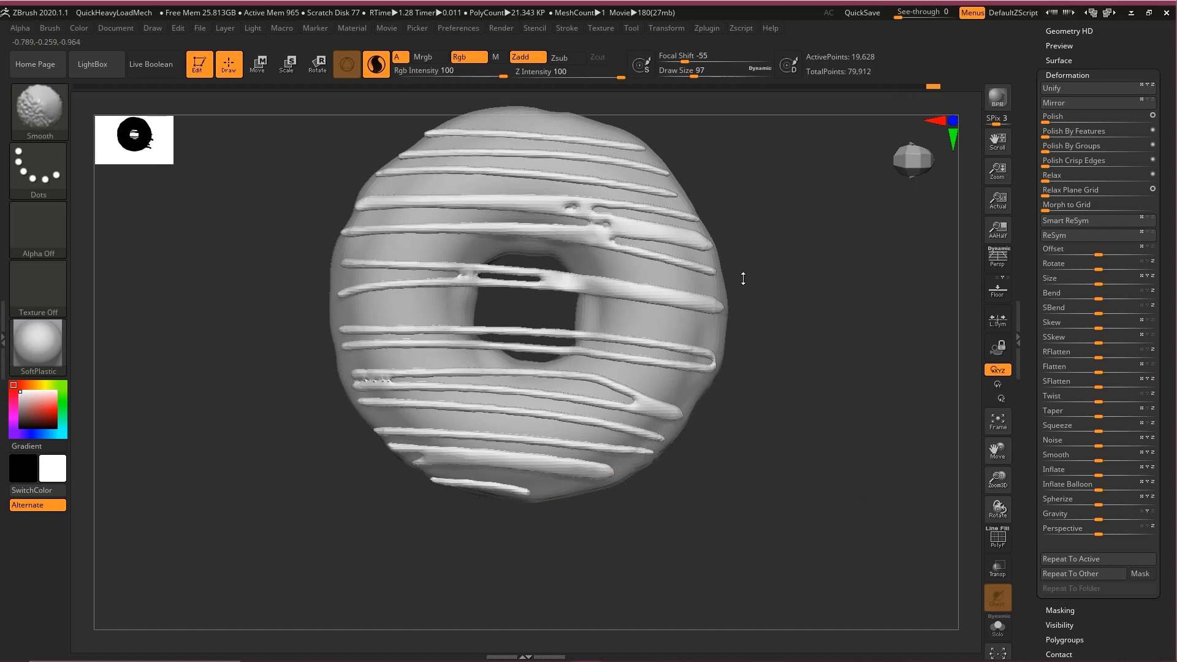
# - Smooth away the drizzle strands that span the donut's central hole and reduce the draw size to 35
pyautogui.moveTo(817, 265)
pyautogui.mouseDown()
pyautogui.moveTo(808, 182)
pyautogui.moveTo(815, 247)
pyautogui.moveTo(826, 250)
pyautogui.moveTo(788, 229)
pyautogui.moveTo(835, 284)
pyautogui.moveTo(760, 263)
pyautogui.moveTo(753, 273)
pyautogui.mouseUp()
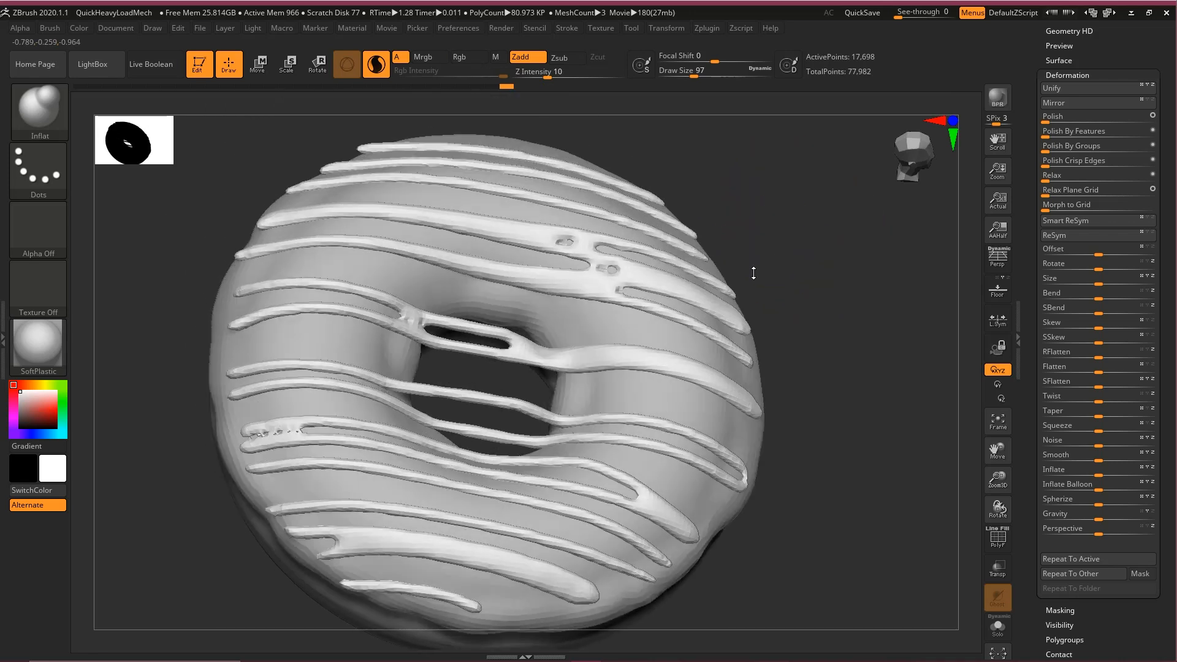
pyautogui.moveTo(799, 230); pyautogui.dragTo(797, 276)
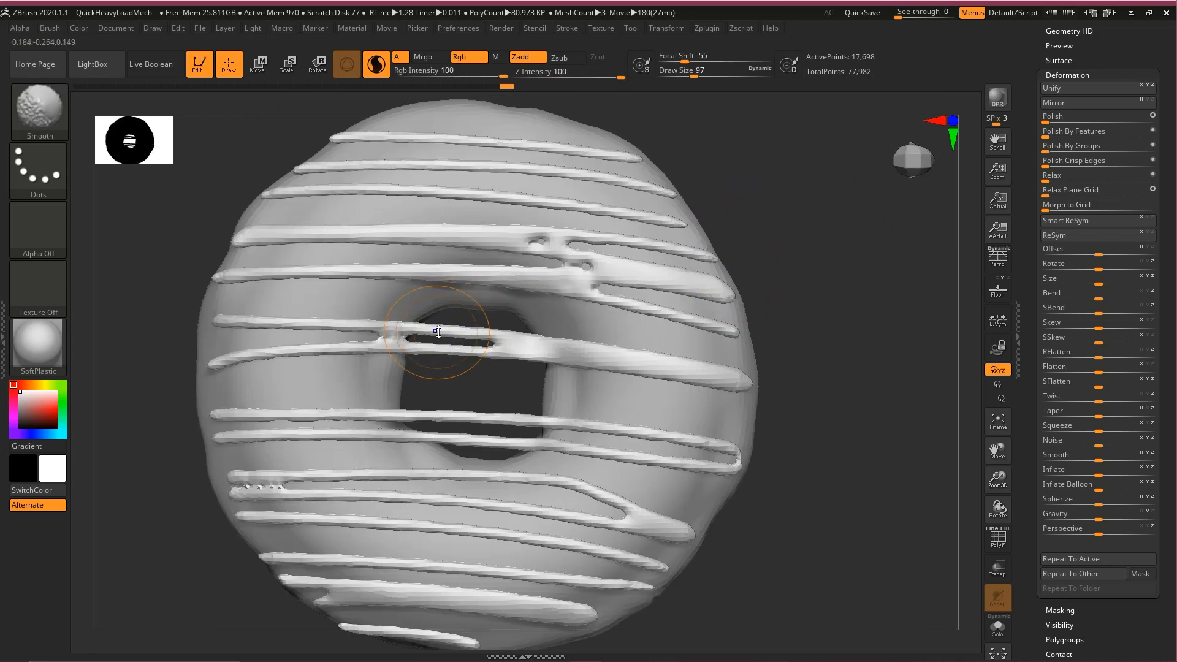
pyautogui.moveTo(437, 331)
pyautogui.keyDown('shift'); pyautogui.mouseDown()
pyautogui.moveTo(423, 337)
pyautogui.moveTo(436, 407)
pyautogui.moveTo(485, 441)
pyautogui.moveTo(535, 402)
pyautogui.moveTo(499, 350)
pyautogui.moveTo(533, 351)
pyautogui.mouseUp(); pyautogui.keyUp('shift')
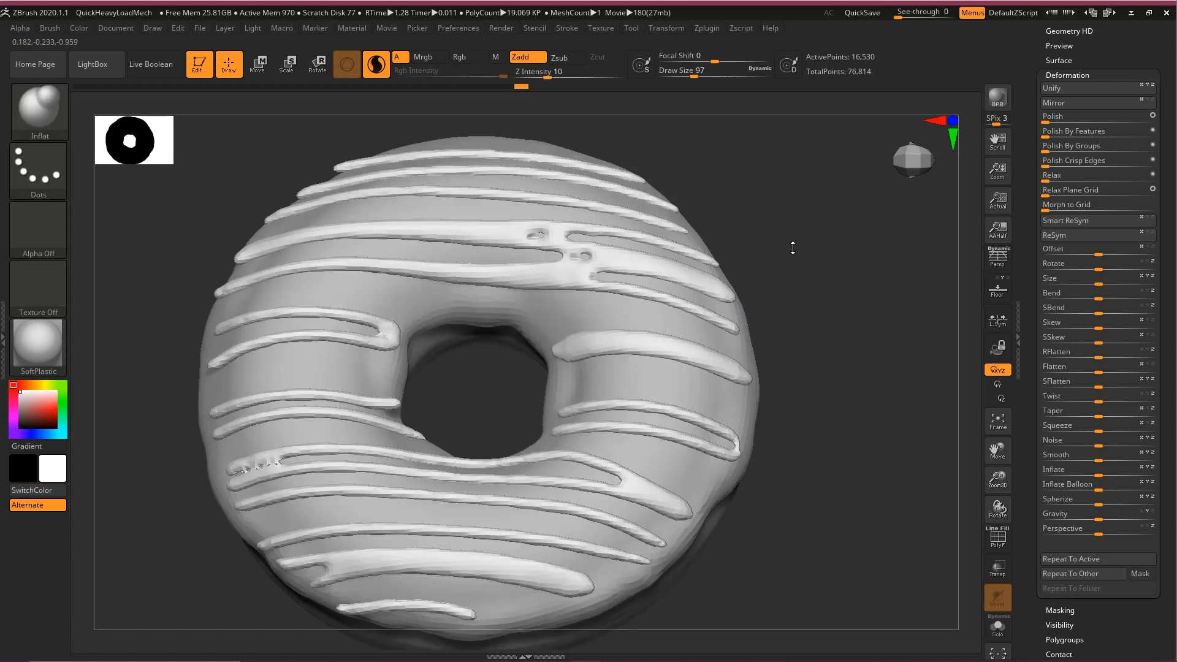
pyautogui.moveTo(788, 250)
pyautogui.mouseDown()
pyautogui.moveTo(817, 231)
pyautogui.moveTo(728, 255)
pyautogui.moveTo(763, 299)
pyautogui.moveTo(730, 250)
pyautogui.moveTo(776, 390)
pyautogui.mouseUp()
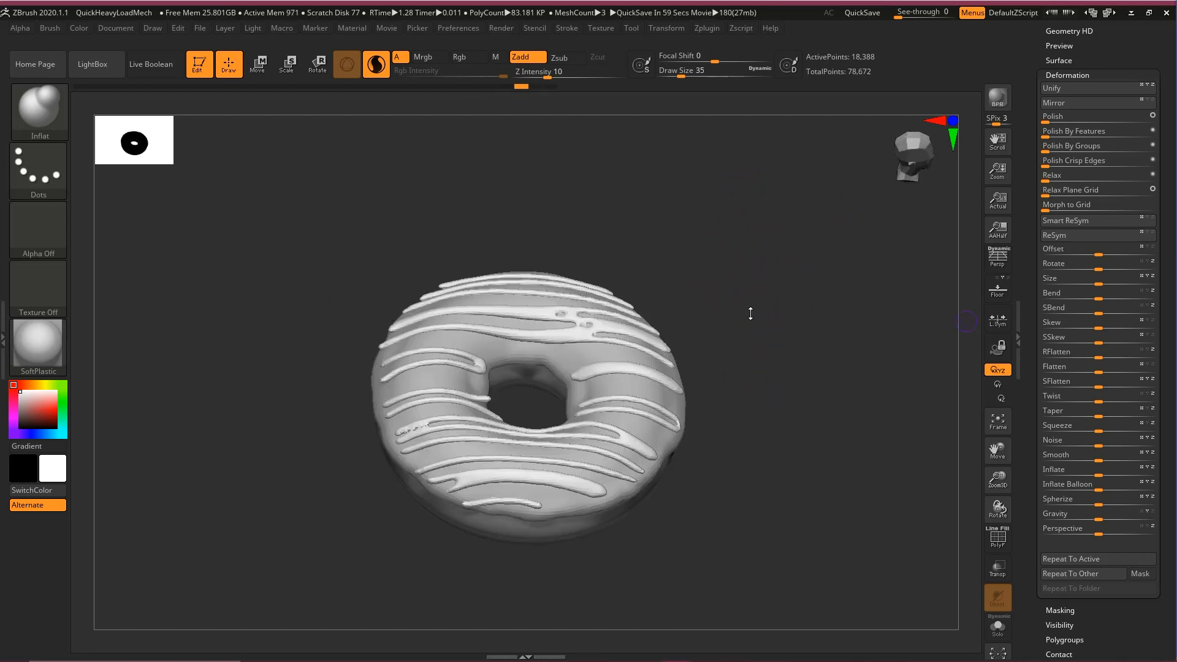
pyautogui.moveTo(748, 313); pyautogui.dragTo(814, 330)
pyautogui.hotkey('ctrl', 'shift')
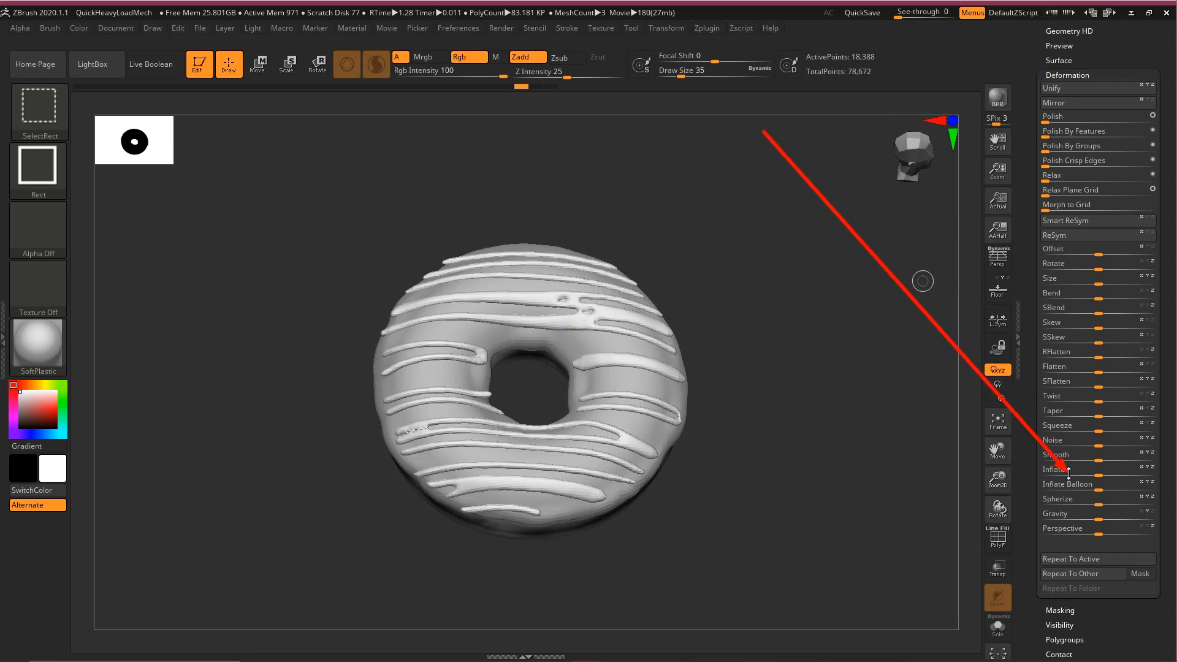
pyautogui.moveTo(1100, 474)
pyautogui.mouseDown()
pyautogui.moveTo(1111, 473)
pyautogui.moveTo(1092, 480)
pyautogui.mouseUp()
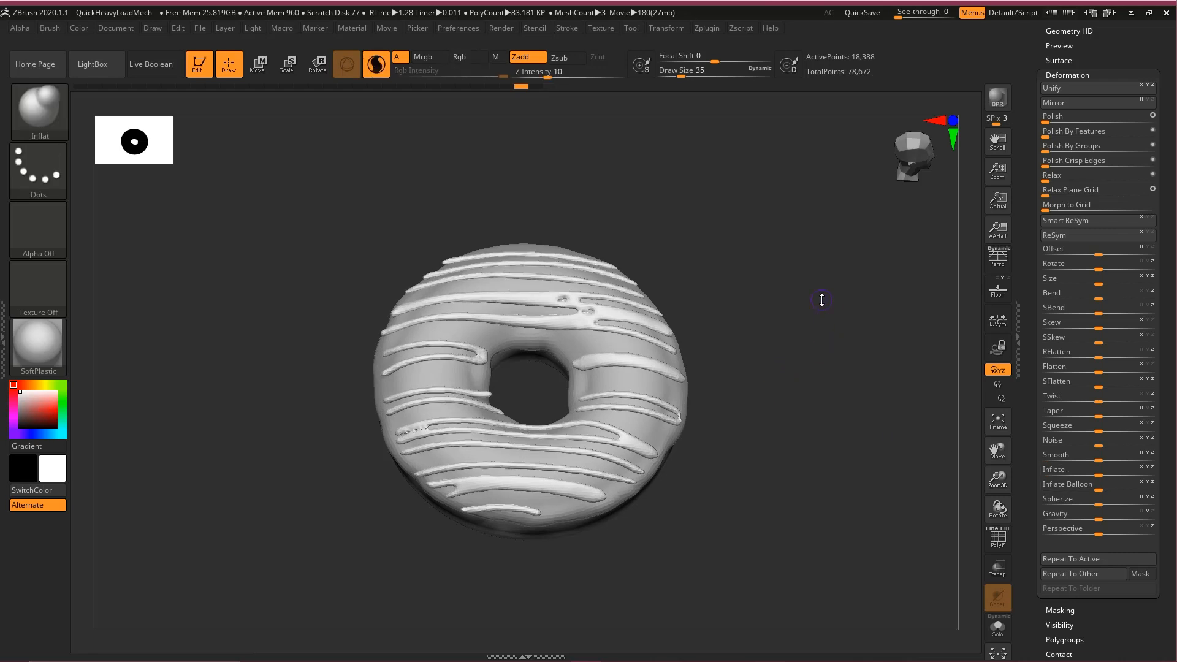
# - Dock the Color palette in the side tray above Tool and expand the Subtool list
pyautogui.moveTo(749, 295); pyautogui.dragTo(960, 329)
pyautogui.moveTo(774, 303); pyautogui.dragTo(956, 327)
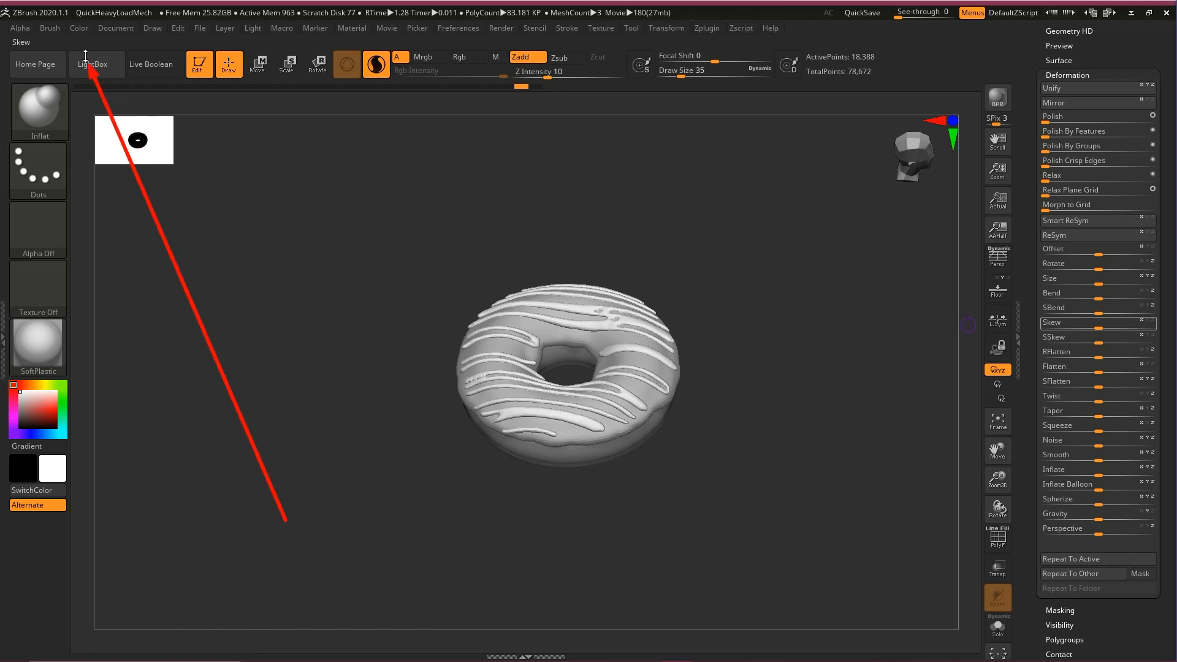
pyautogui.click(84, 25)
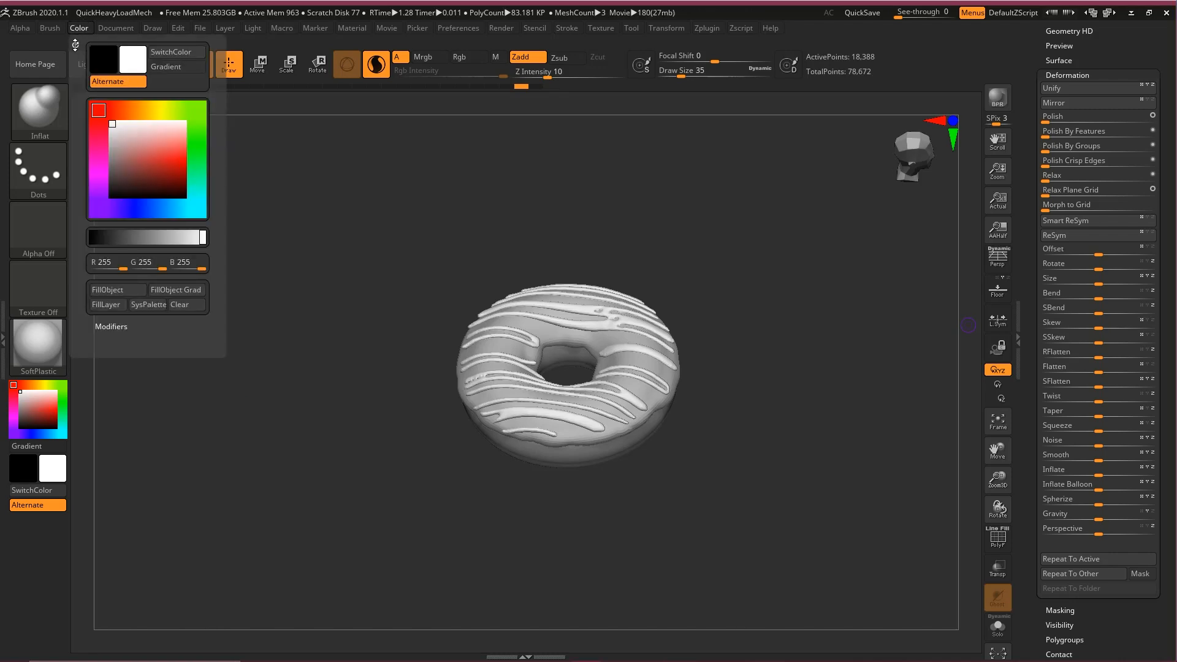
pyautogui.click(75, 45)
pyautogui.moveTo(1124, 278); pyautogui.dragTo(1116, 649)
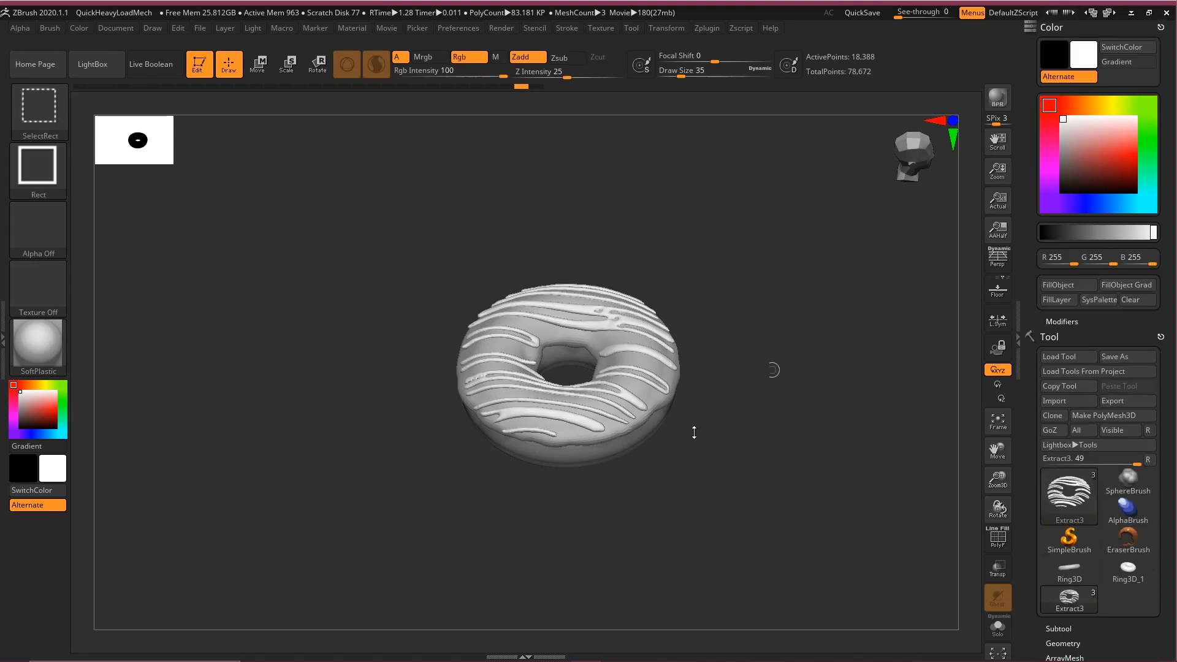
pyautogui.moveTo(686, 458)
pyautogui.keyDown('ctrl'); pyautogui.keyDown('shift'); pyautogui.mouseDown()
pyautogui.moveTo(1121, 86)
pyautogui.moveTo(1036, 28)
pyautogui.mouseUp(); pyautogui.keyUp('shift'); pyautogui.keyUp('ctrl')
pyautogui.moveTo(1073, 91)
pyautogui.keyDown('ctrl'); pyautogui.keyDown('shift'); pyautogui.mouseDown()
pyautogui.moveTo(1021, 26)
pyautogui.moveTo(1030, 45)
pyautogui.moveTo(1008, 334)
pyautogui.mouseUp(); pyautogui.keyUp('shift'); pyautogui.keyUp('ctrl')
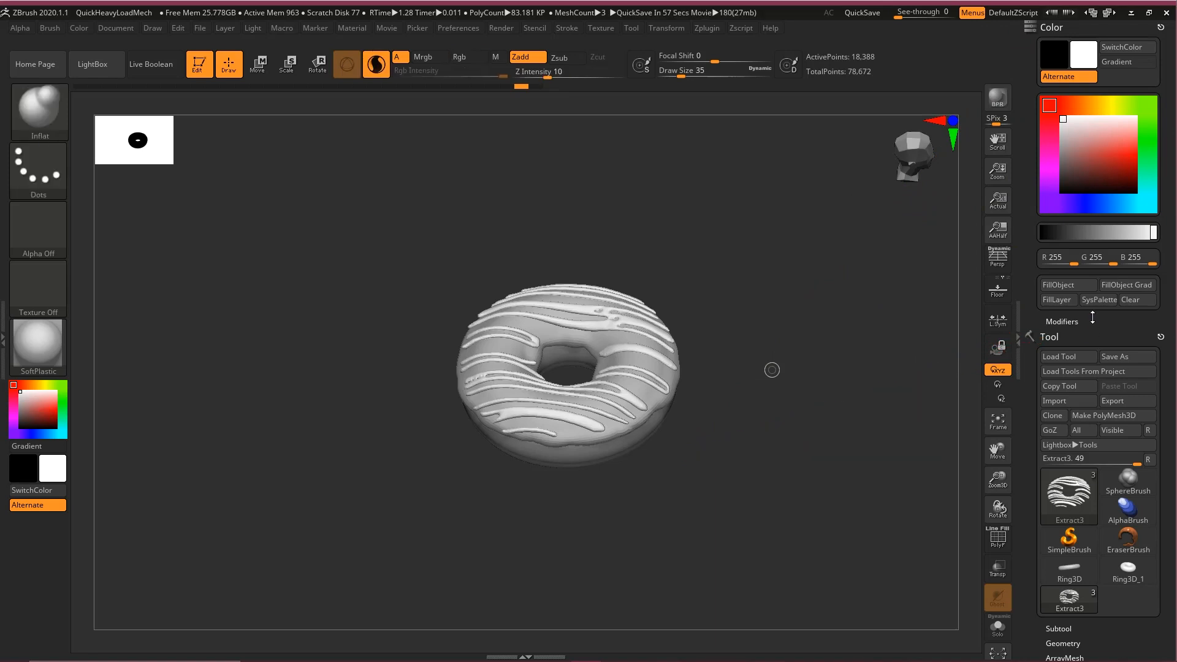
pyautogui.moveTo(1097, 319); pyautogui.dragTo(1096, 203)
pyautogui.click(1058, 262)
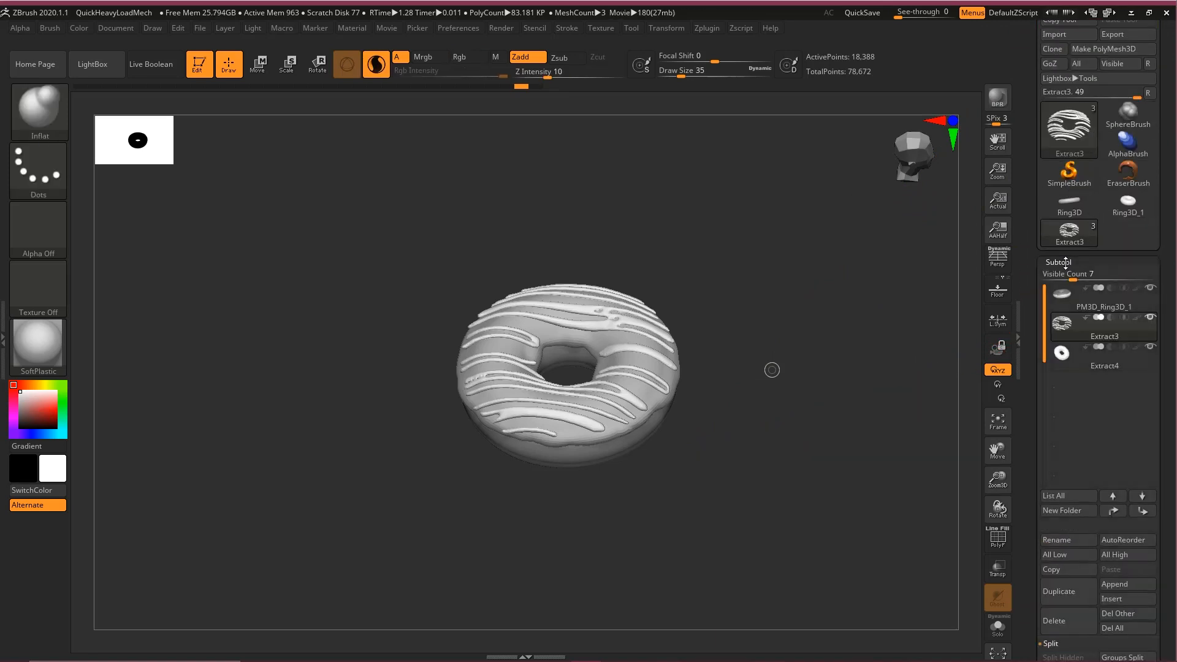
# - Select the icing subtool Extract4, choose a dark brown of R 68, G 16, B 16 and fill the object with it
pyautogui.moveTo(809, 552)
pyautogui.keyDown('ctrl'); pyautogui.keyDown('shift'); pyautogui.mouseDown()
pyautogui.moveTo(642, 426)
pyautogui.moveTo(661, 403)
pyautogui.moveTo(626, 368)
pyautogui.moveTo(662, 375)
pyautogui.moveTo(646, 372)
pyautogui.mouseUp(); pyautogui.keyUp('shift'); pyautogui.keyUp('ctrl')
pyautogui.click(1127, 202)
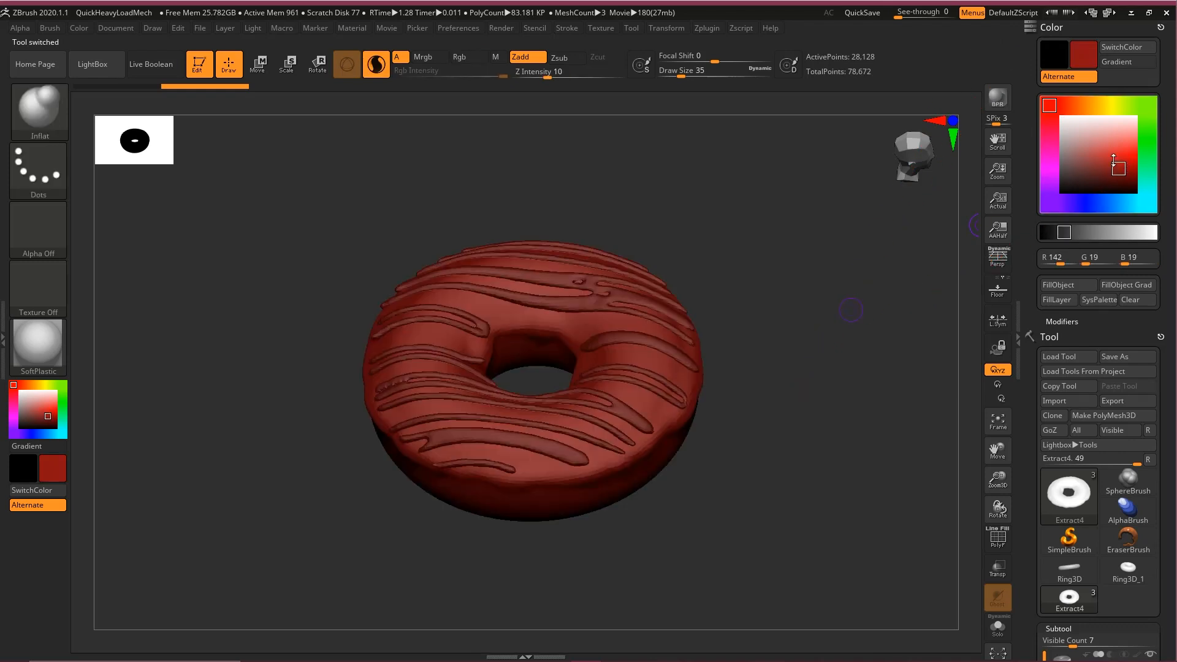
pyautogui.moveTo(1133, 170); pyautogui.dragTo(1101, 156)
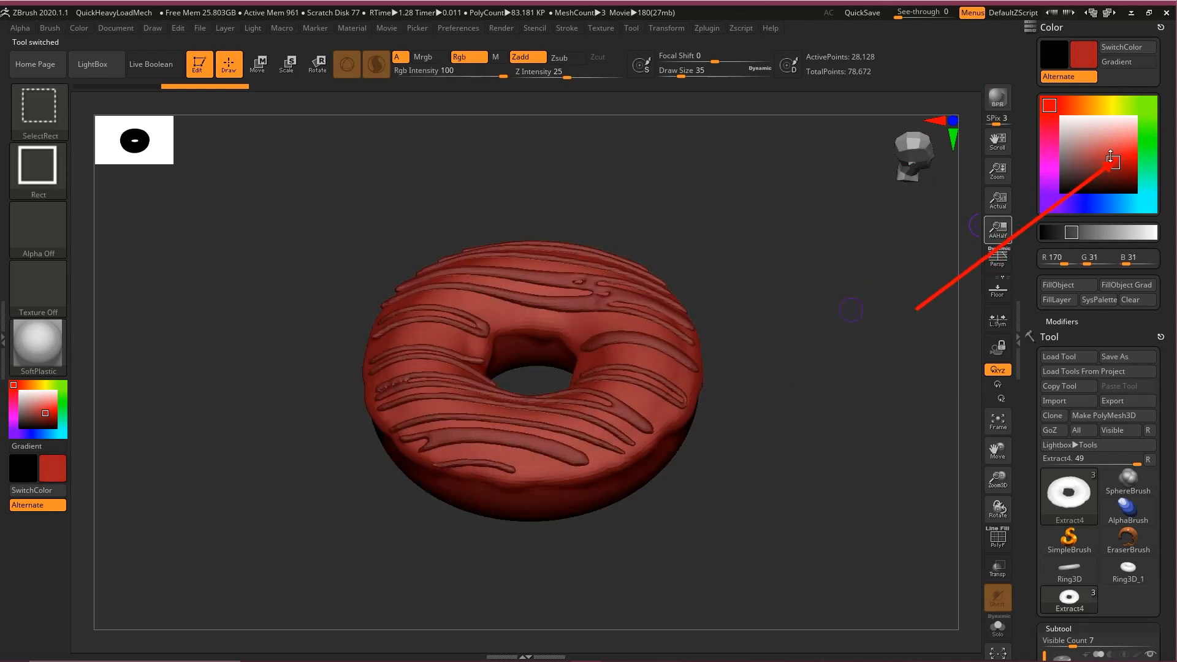
pyautogui.moveTo(1079, 105)
pyautogui.mouseDown()
pyautogui.moveTo(1131, 103)
pyautogui.moveTo(1149, 157)
pyautogui.moveTo(1146, 107)
pyautogui.moveTo(1064, 103)
pyautogui.mouseUp()
pyautogui.moveTo(1104, 147); pyautogui.dragTo(1106, 180)
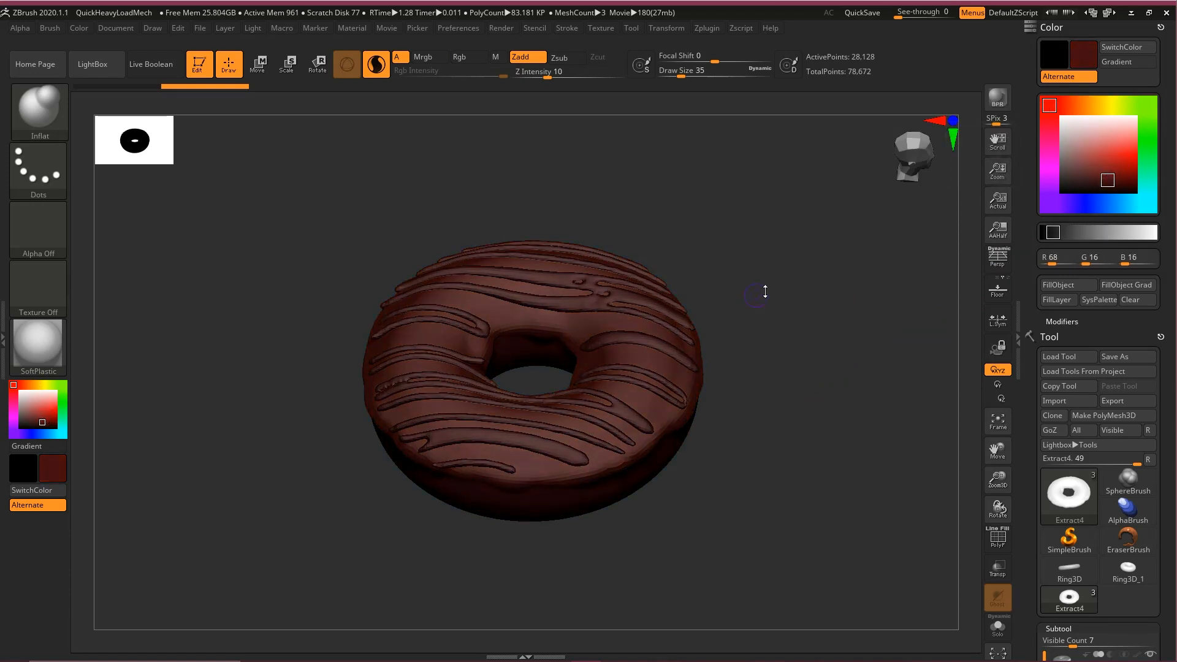
pyautogui.moveTo(764, 292); pyautogui.dragTo(808, 245)
pyautogui.moveTo(713, 489)
pyautogui.keyDown('ctrl'); pyautogui.keyDown('shift'); pyautogui.mouseDown()
pyautogui.moveTo(1063, 281)
pyautogui.moveTo(1045, 297)
pyautogui.moveTo(1058, 289)
pyautogui.mouseUp(); pyautogui.keyUp('shift'); pyautogui.keyUp('ctrl')
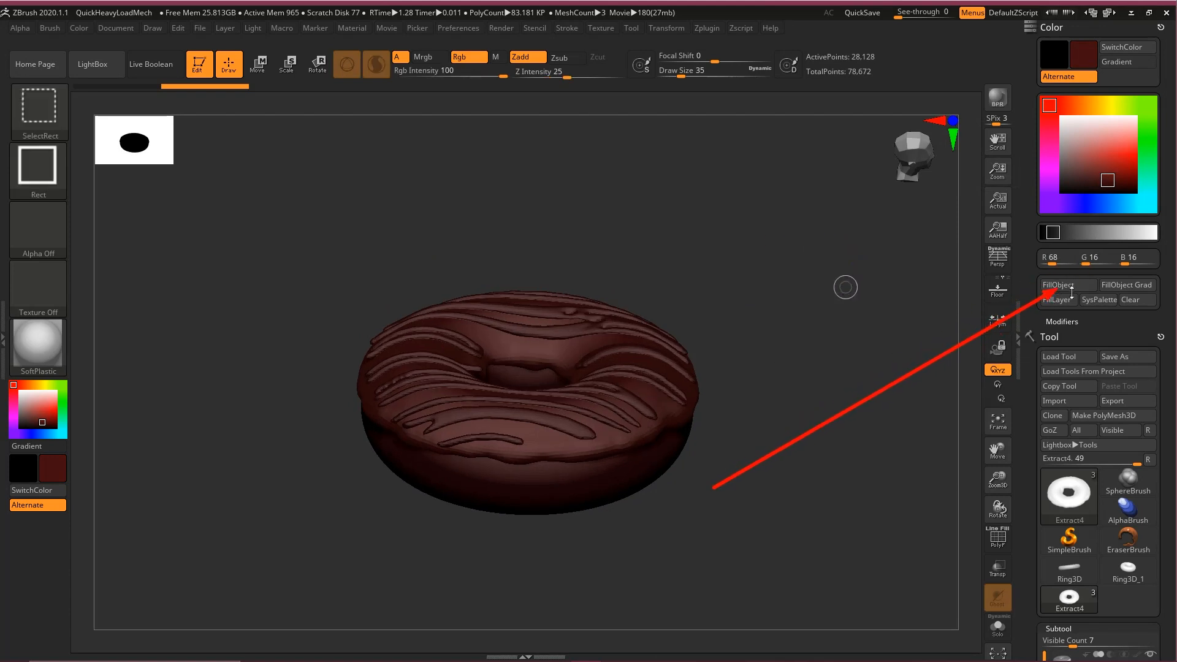
pyautogui.click(1065, 285)
pyautogui.scroll(-5, 1162, 338)
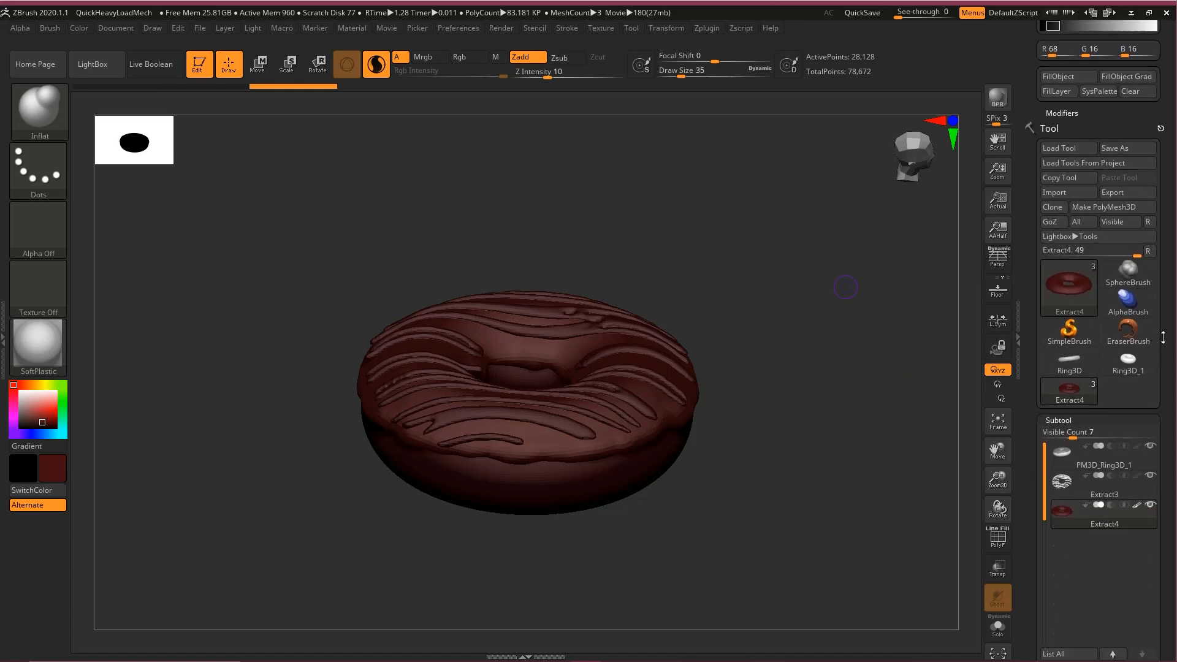
pyautogui.moveTo(1162, 337); pyautogui.dragTo(1162, 294)
pyautogui.moveTo(840, 326)
pyautogui.mouseDown()
pyautogui.moveTo(1056, 471)
pyautogui.moveTo(654, 392)
pyautogui.moveTo(677, 407)
pyautogui.mouseUp()
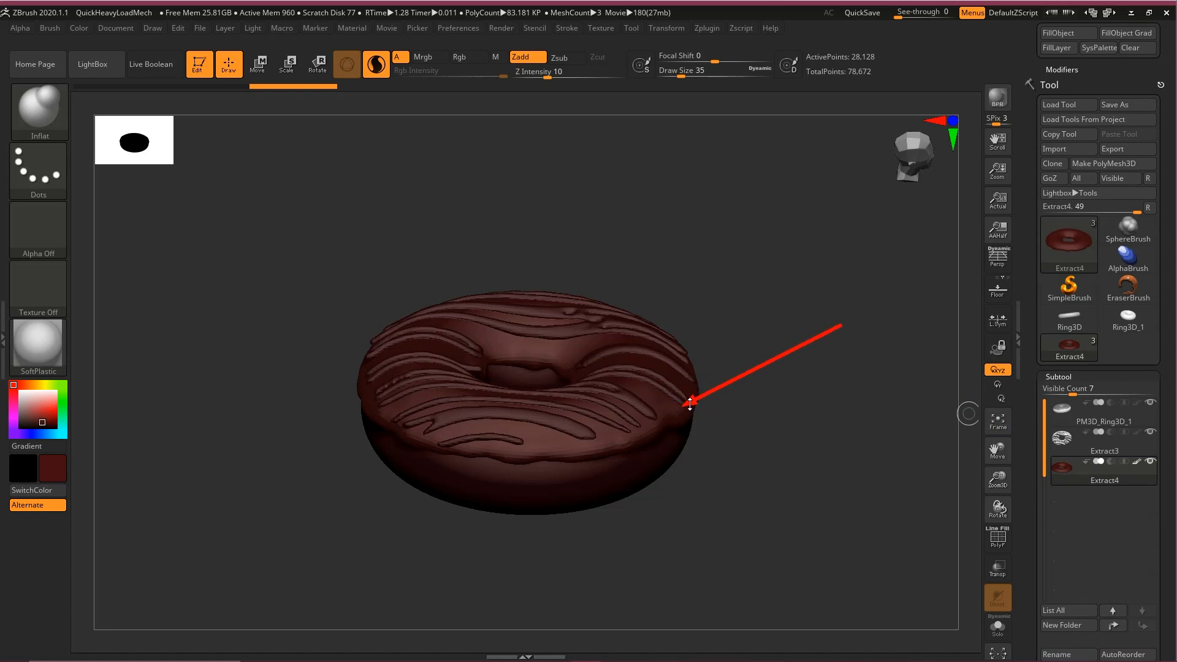
pyautogui.moveTo(668, 149)
pyautogui.mouseDown()
pyautogui.moveTo(595, 349)
pyautogui.moveTo(615, 358)
pyautogui.moveTo(613, 375)
pyautogui.moveTo(626, 359)
pyautogui.mouseUp()
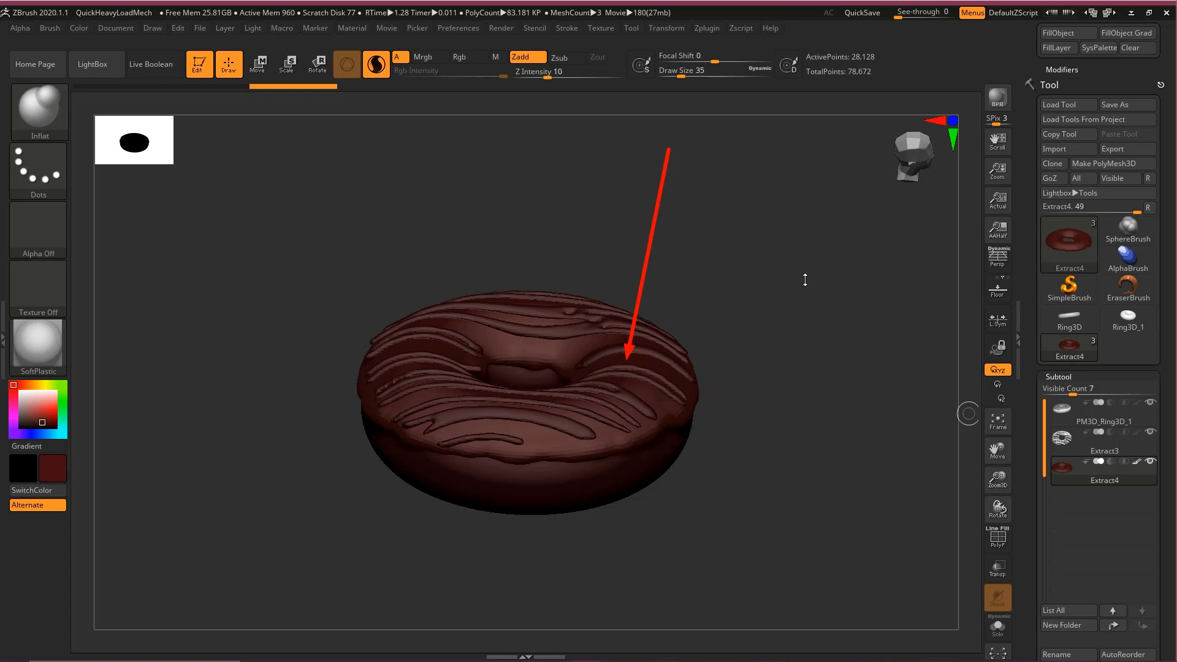
pyautogui.moveTo(699, 214); pyautogui.dragTo(1062, 466)
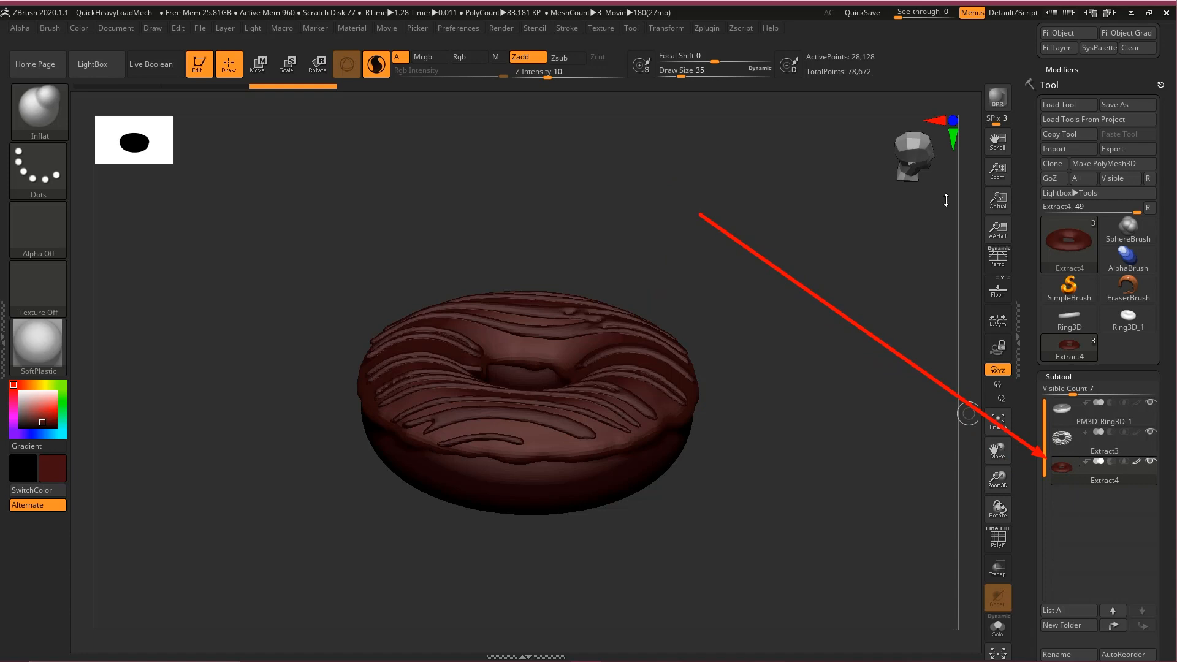
pyautogui.press('Escape')
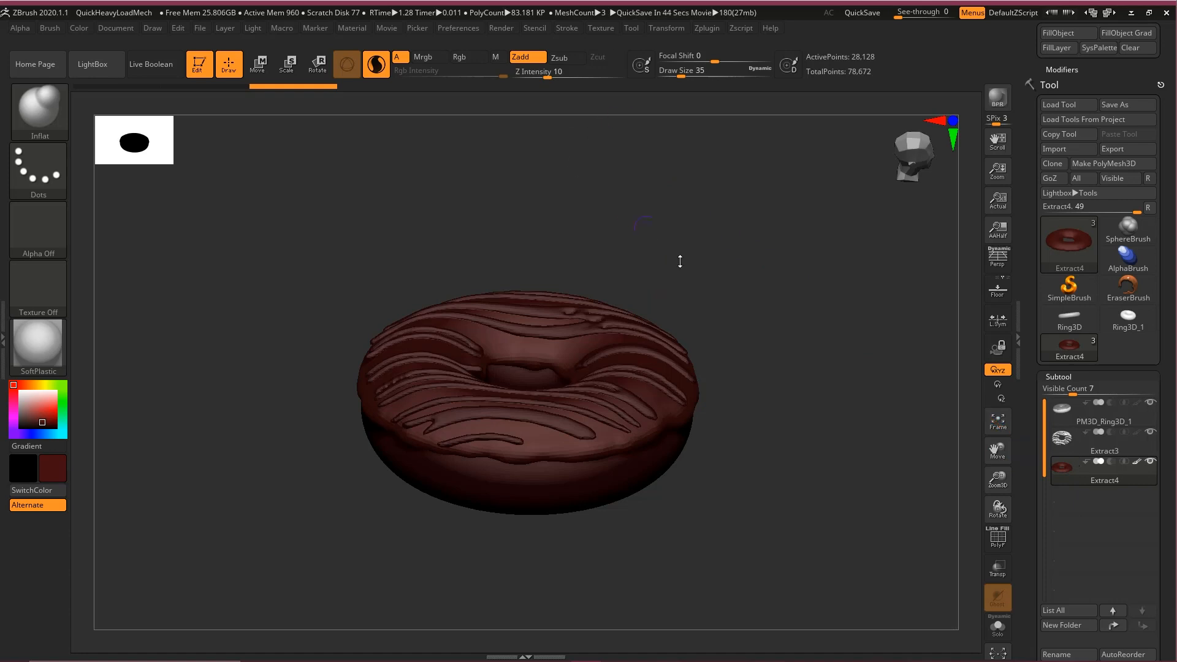
# - Select the drizzle subtool Extract3, choose a light grey of 187 for R, G and B, and fill the object with it
pyautogui.keyDown('alt'); pyautogui.click(567, 329); pyautogui.keyUp('alt')
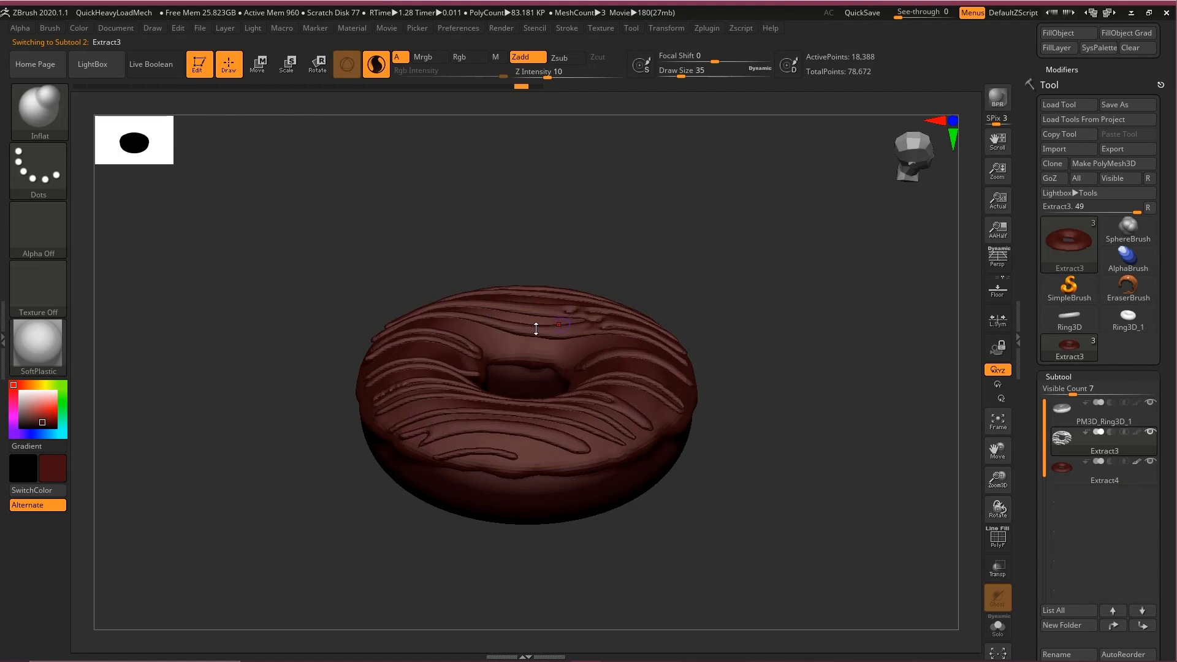
pyautogui.moveTo(1082, 380); pyautogui.dragTo(1081, 631)
pyautogui.click(1065, 127)
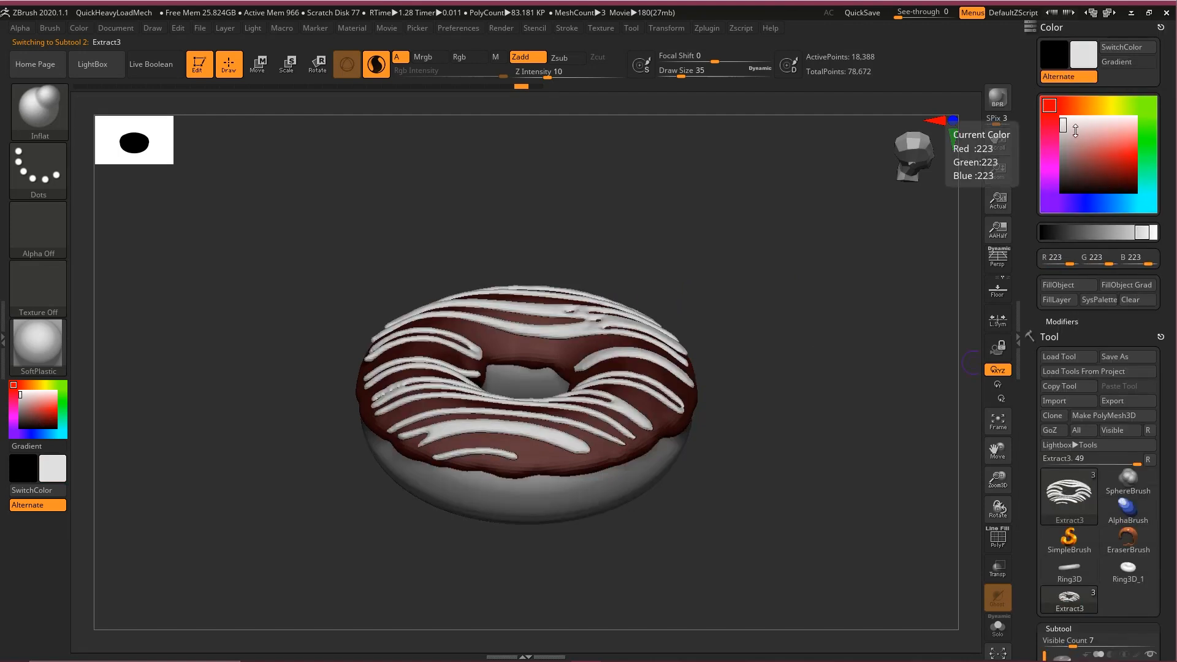
pyautogui.click(1064, 137)
pyautogui.moveTo(684, 288); pyautogui.dragTo(739, 294)
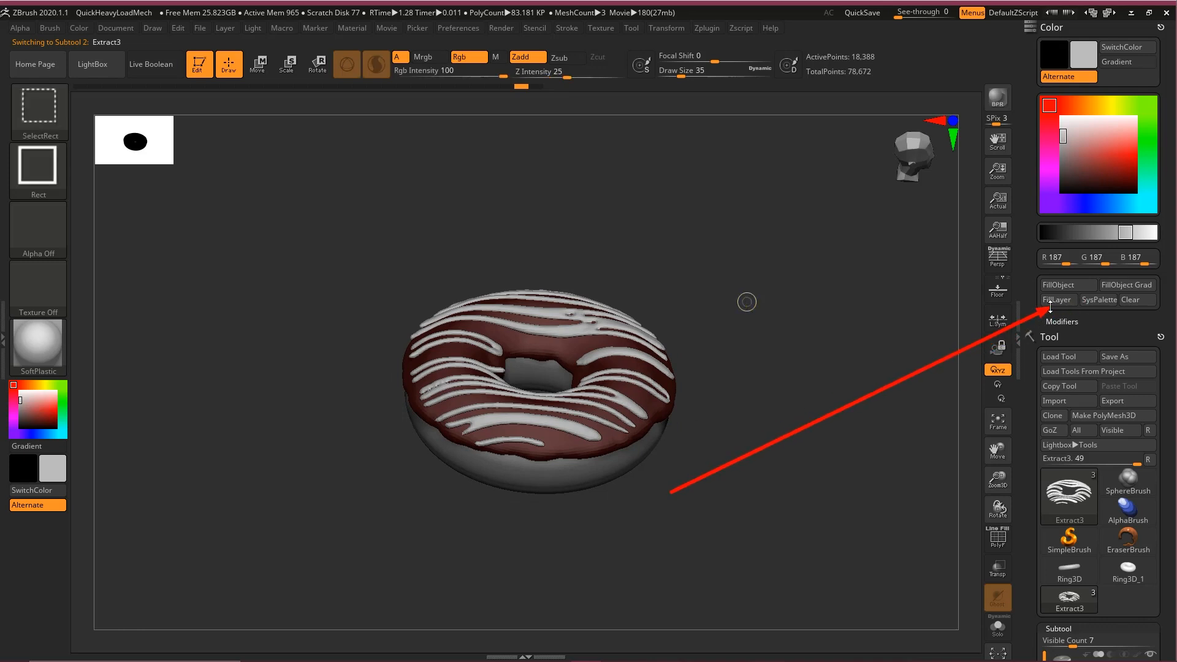
pyautogui.click(1059, 287)
pyautogui.moveTo(1164, 410); pyautogui.dragTo(1143, 300)
# - Select the donut body PM3D_Ring3D_1, choose a tan of R 233, G 167, B 121 and fill the object with it
pyautogui.moveTo(783, 347); pyautogui.dragTo(751, 322)
pyautogui.keyDown('alt'); pyautogui.click(594, 448); pyautogui.keyUp('alt')
pyautogui.moveTo(756, 374); pyautogui.dragTo(780, 381)
pyautogui.moveTo(1156, 104); pyautogui.dragTo(1153, 194)
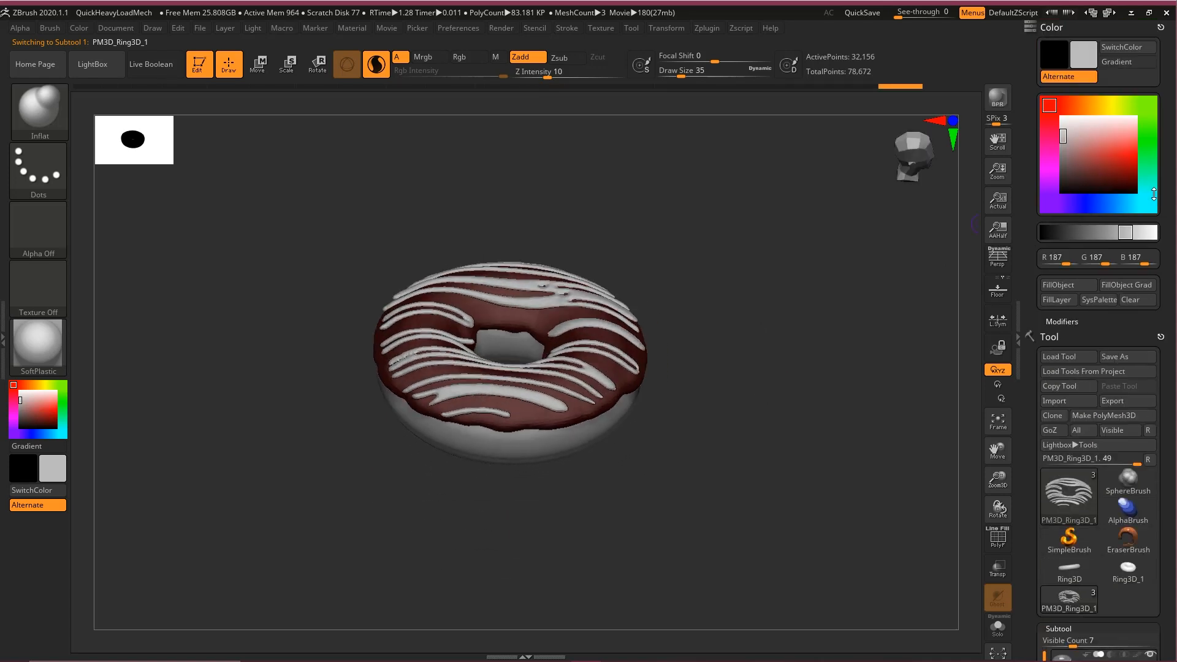
pyautogui.click(1100, 106)
pyautogui.click(1081, 105)
pyautogui.moveTo(1110, 153); pyautogui.dragTo(1114, 141)
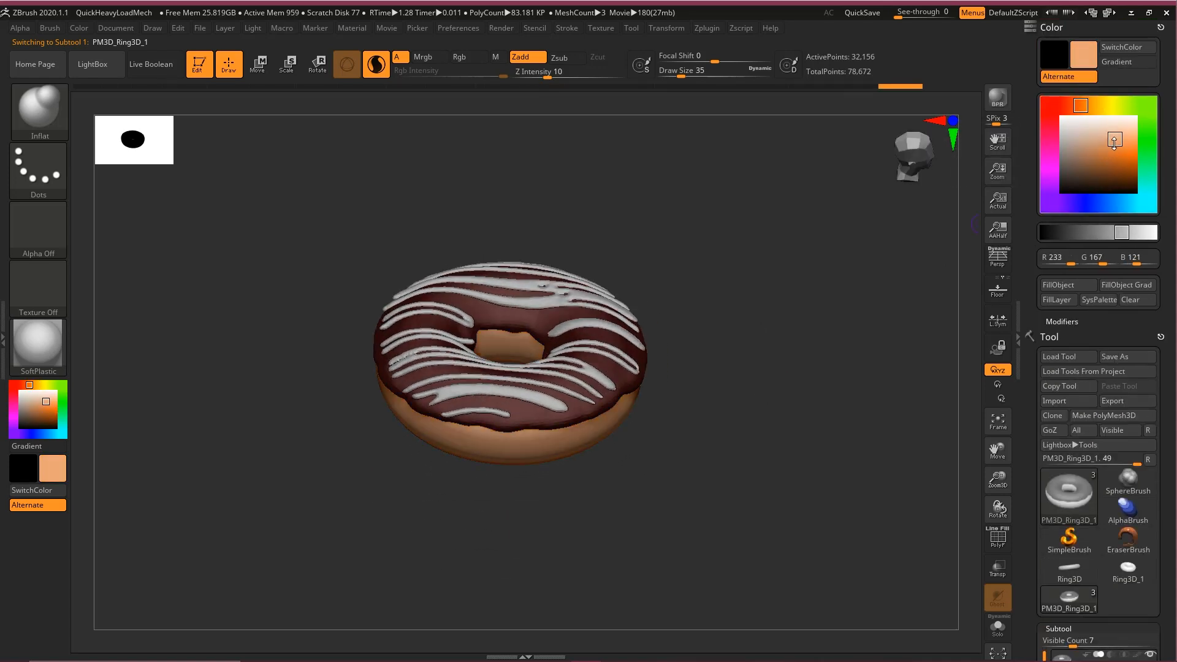
pyautogui.moveTo(705, 263); pyautogui.dragTo(755, 347)
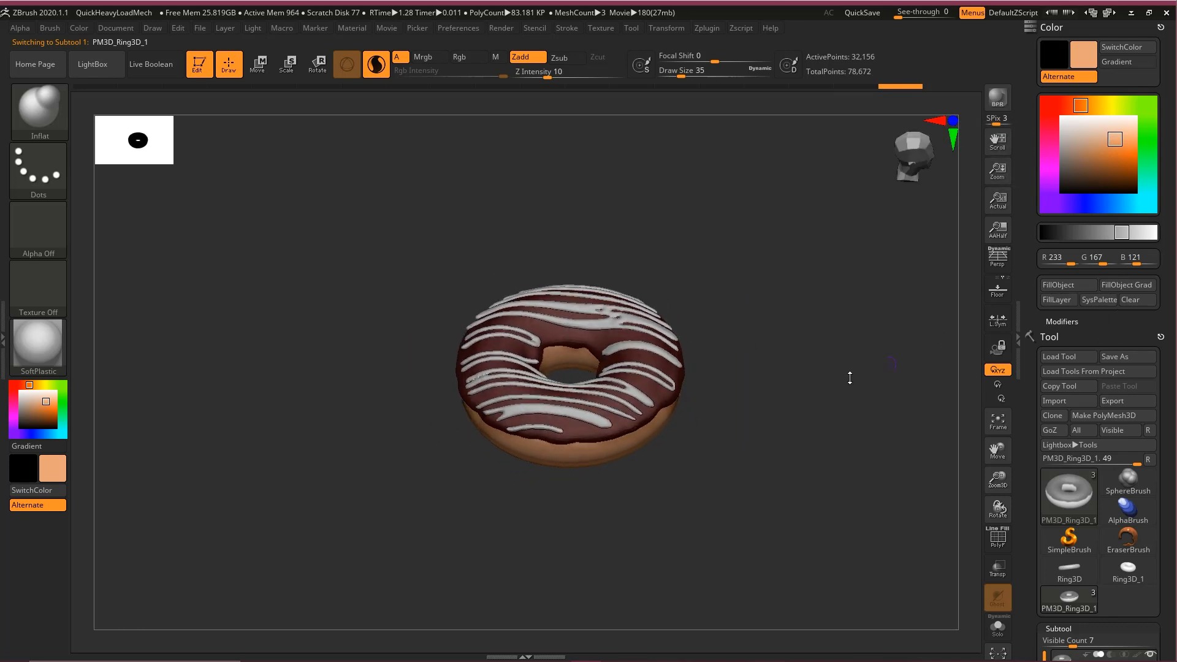
pyautogui.keyDown('ctrl'); pyautogui.keyDown('shift'); pyautogui.moveTo(769, 454); pyautogui.dragTo(1058, 287); pyautogui.keyUp('shift'); pyautogui.keyUp('ctrl')
pyautogui.click(1074, 288)
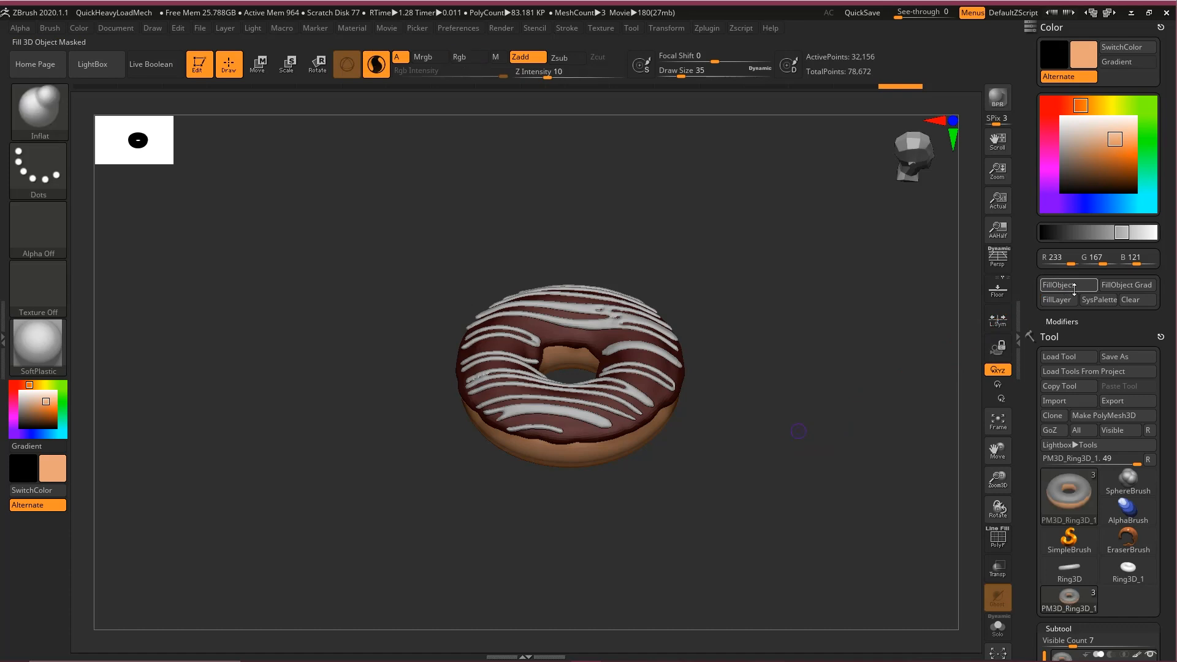
pyautogui.moveTo(1165, 351); pyautogui.dragTo(1166, 55)
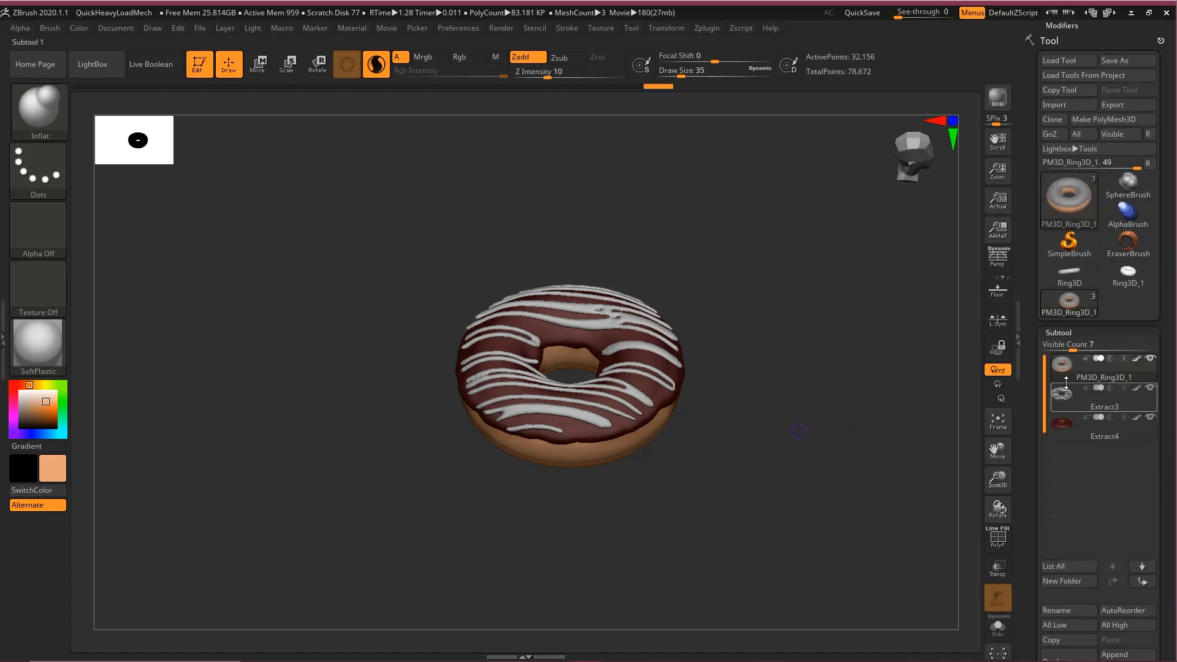
pyautogui.moveTo(796, 366); pyautogui.dragTo(742, 298)
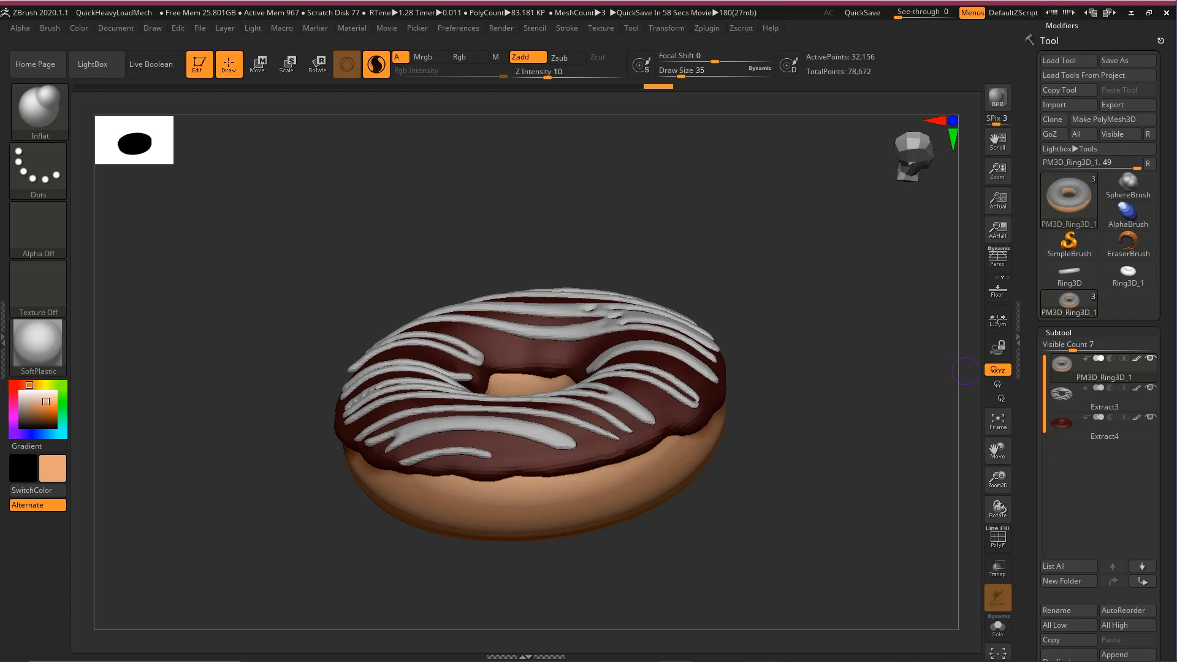
pyautogui.moveTo(797, 301); pyautogui.dragTo(758, 268)
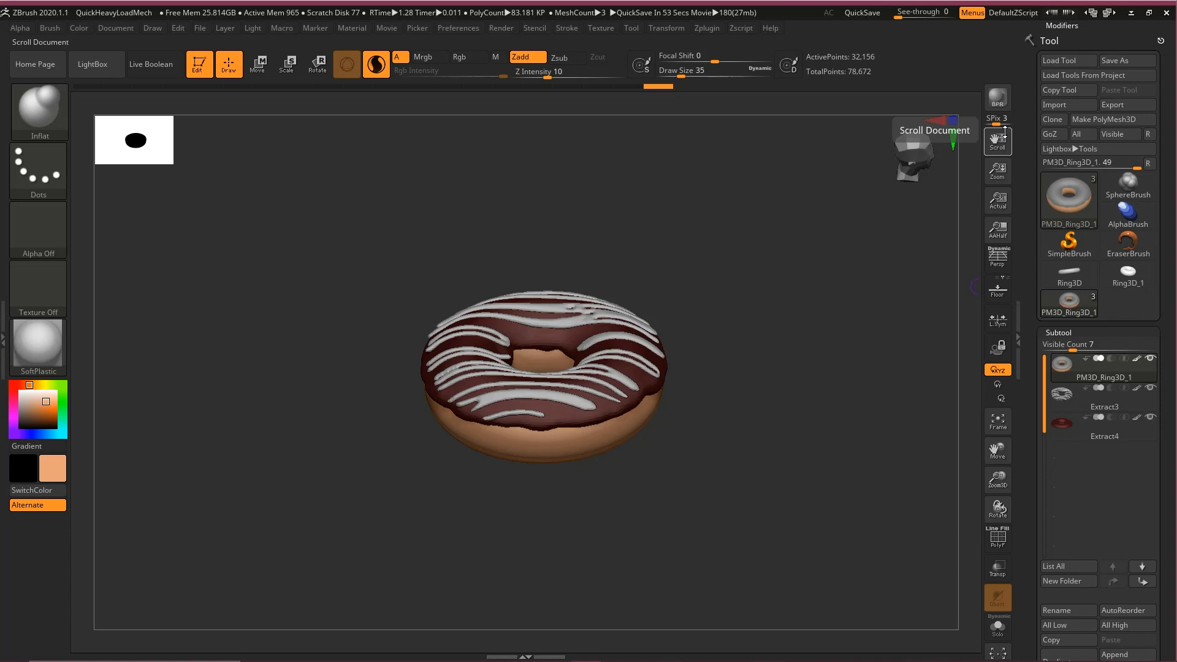
pyautogui.keyDown('ctrl'); pyautogui.keyDown('shift'); pyautogui.moveTo(606, 518); pyautogui.dragTo(1037, 50); pyautogui.keyUp('shift'); pyautogui.keyUp('ctrl')
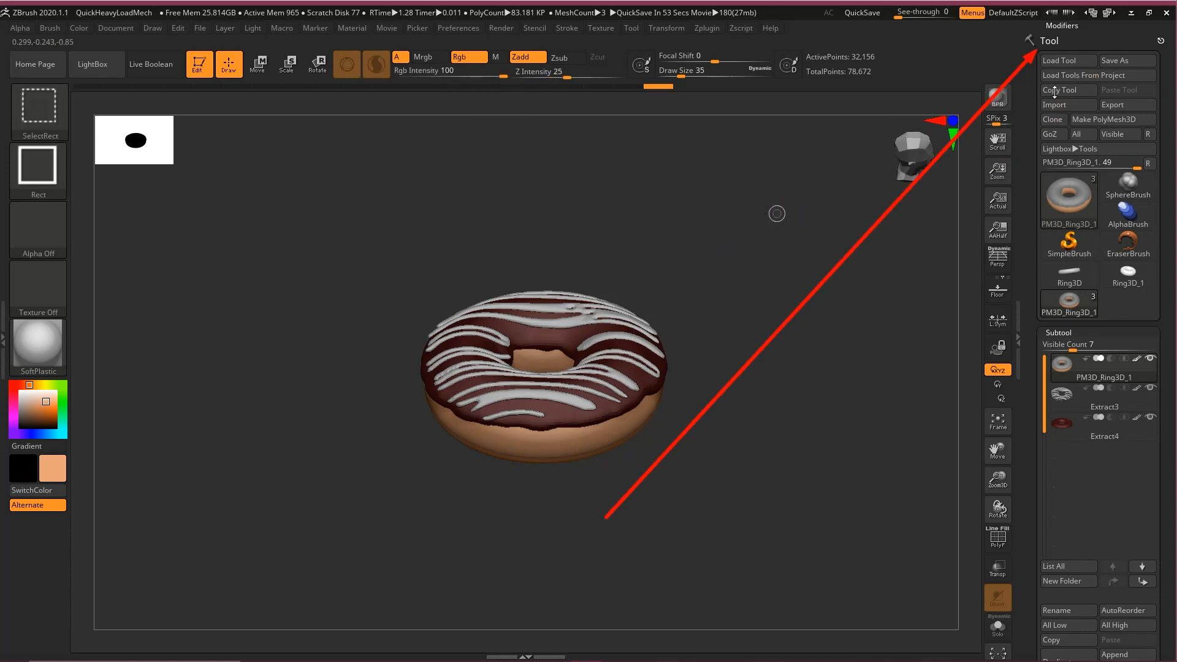
pyautogui.moveTo(1054, 92)
pyautogui.keyDown('ctrl'); pyautogui.keyDown('shift'); pyautogui.mouseDown()
pyautogui.moveTo(1116, 95)
pyautogui.moveTo(1069, 47)
pyautogui.mouseUp(); pyautogui.keyUp('shift'); pyautogui.keyUp('ctrl')
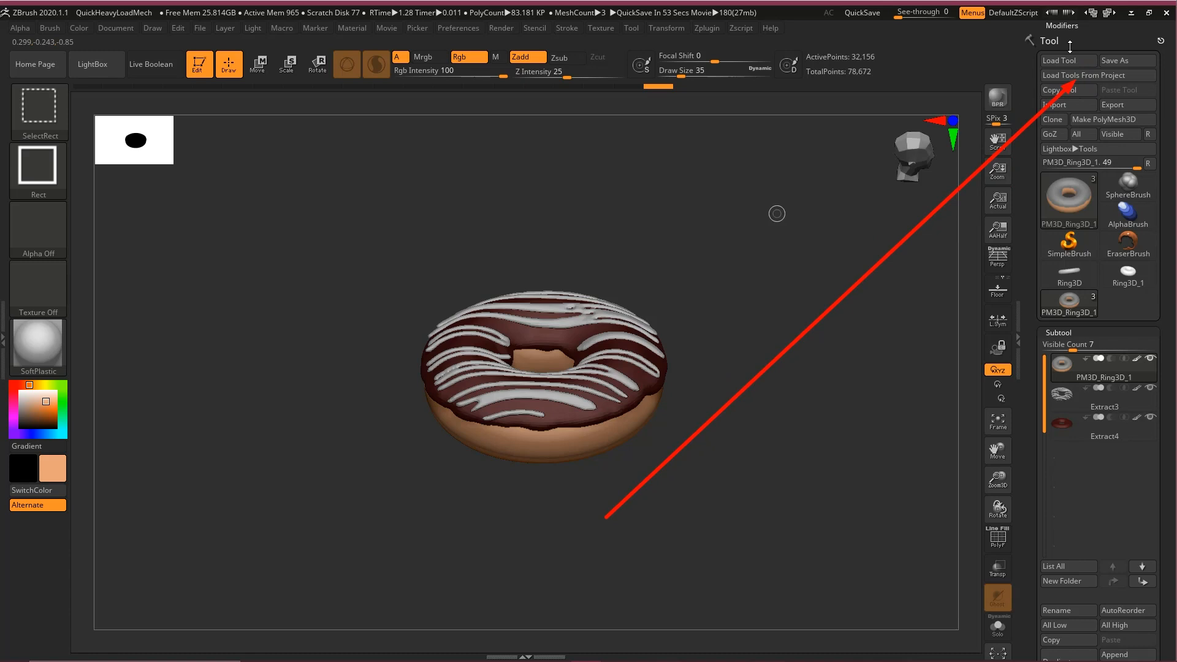